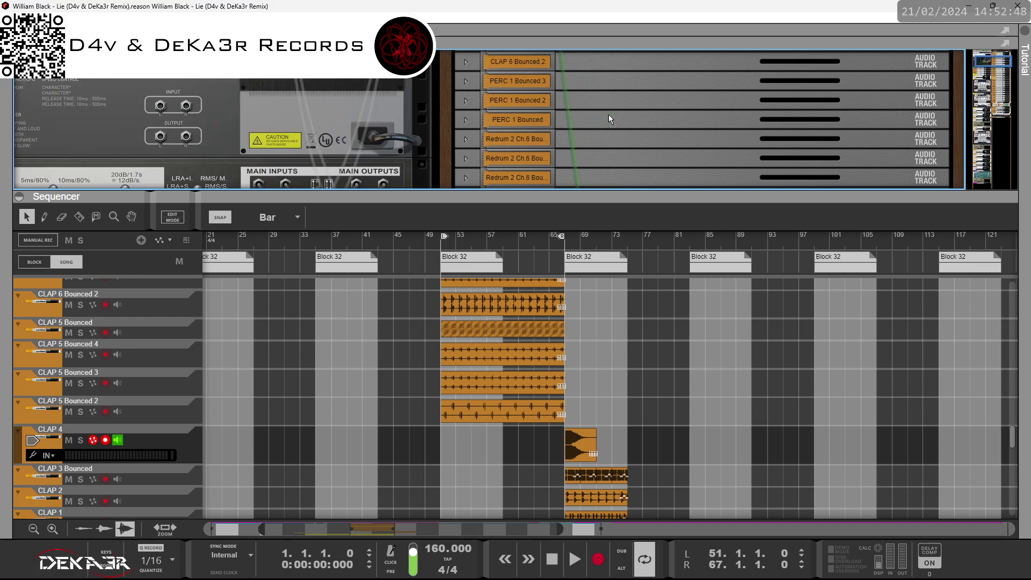
- Move the CLAP 4 device in the rack to directly below the ST SPLIT 4 stereo splitter
drag(598, 148, 611, 138)
scroll(598, 151, down, 1)
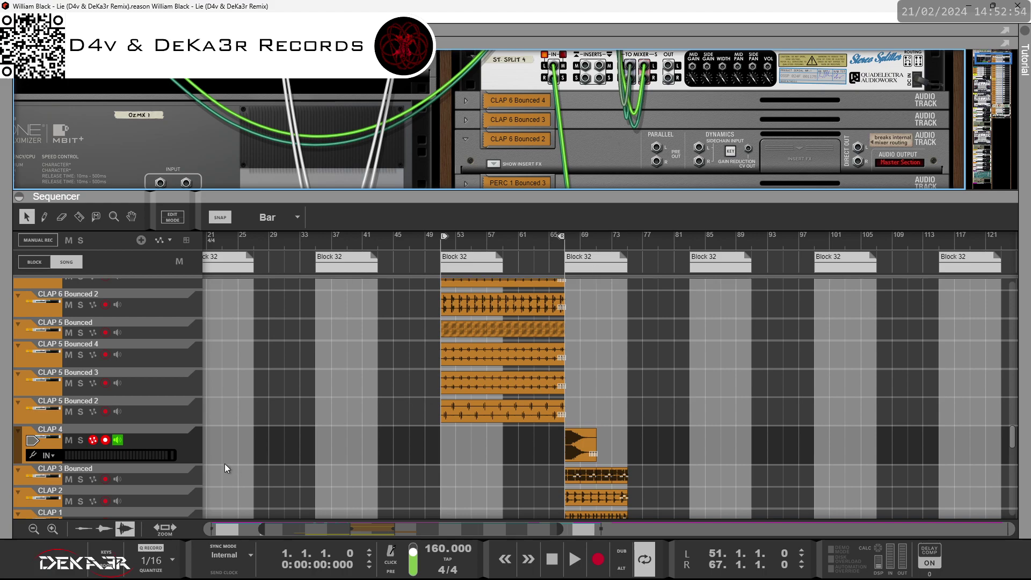
scroll(282, 411, up, 10)
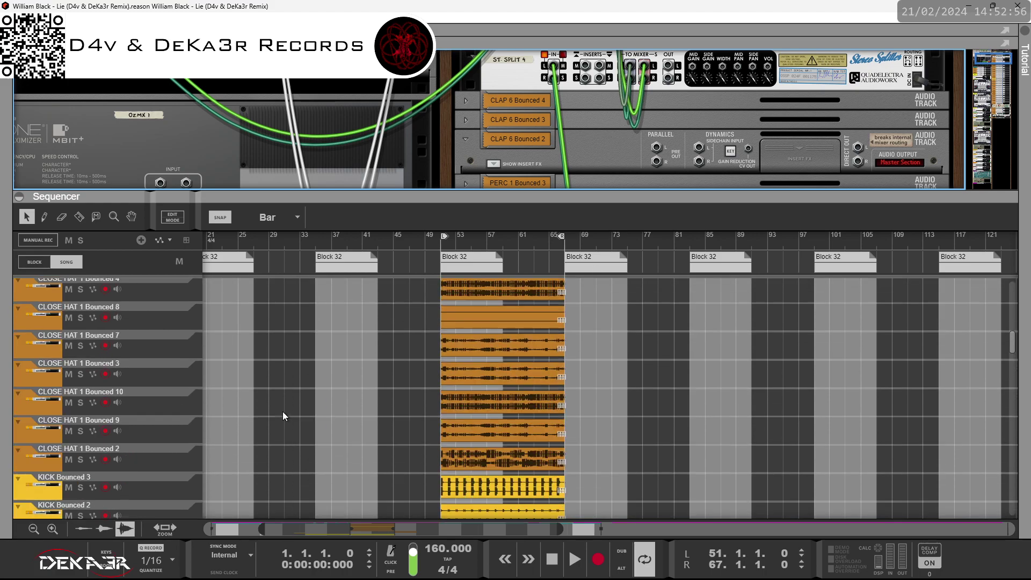
scroll(283, 412, down, 10)
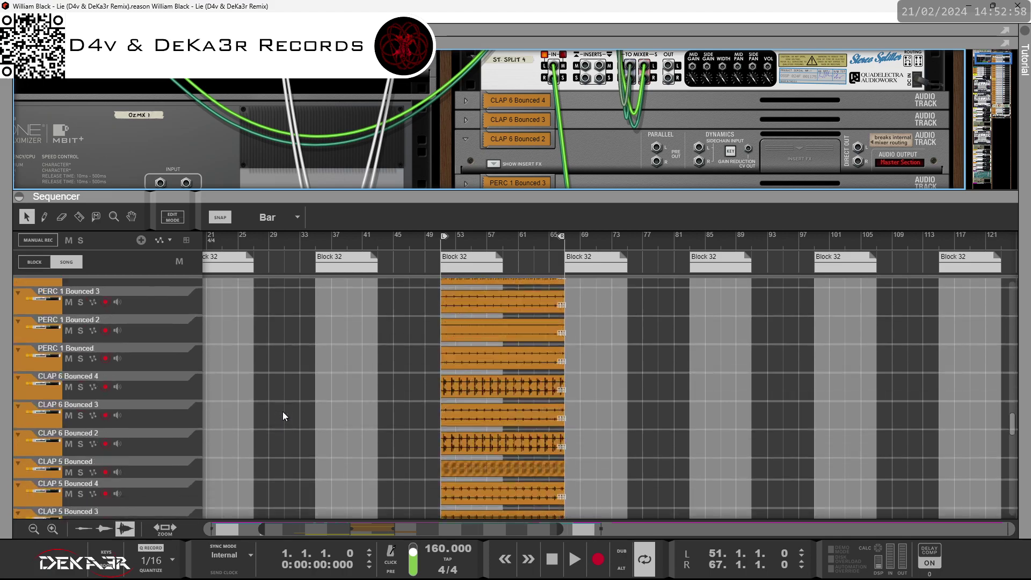
scroll(283, 412, down, 10)
scroll(282, 411, up, 9)
scroll(283, 412, down, 2)
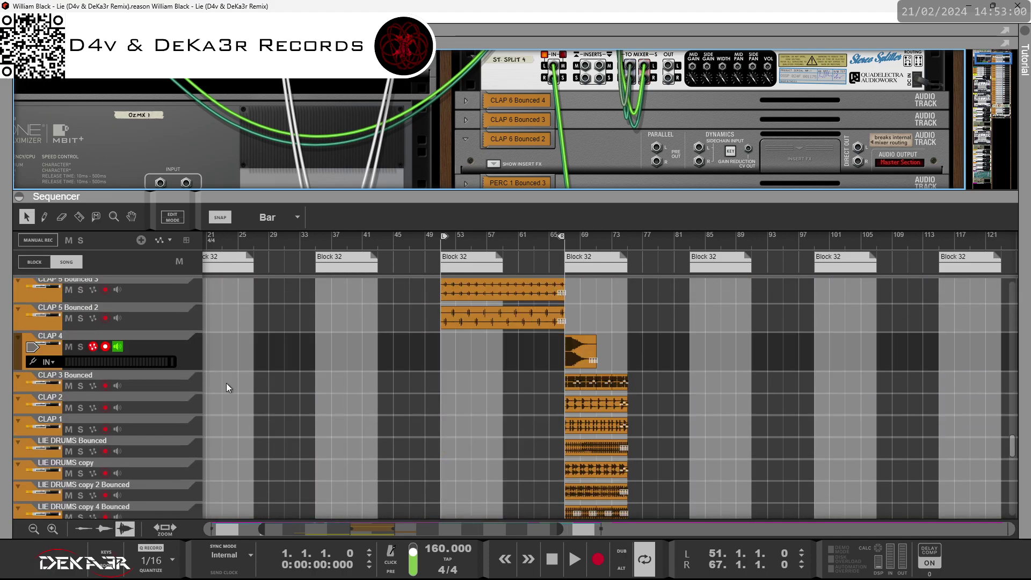
click(182, 344)
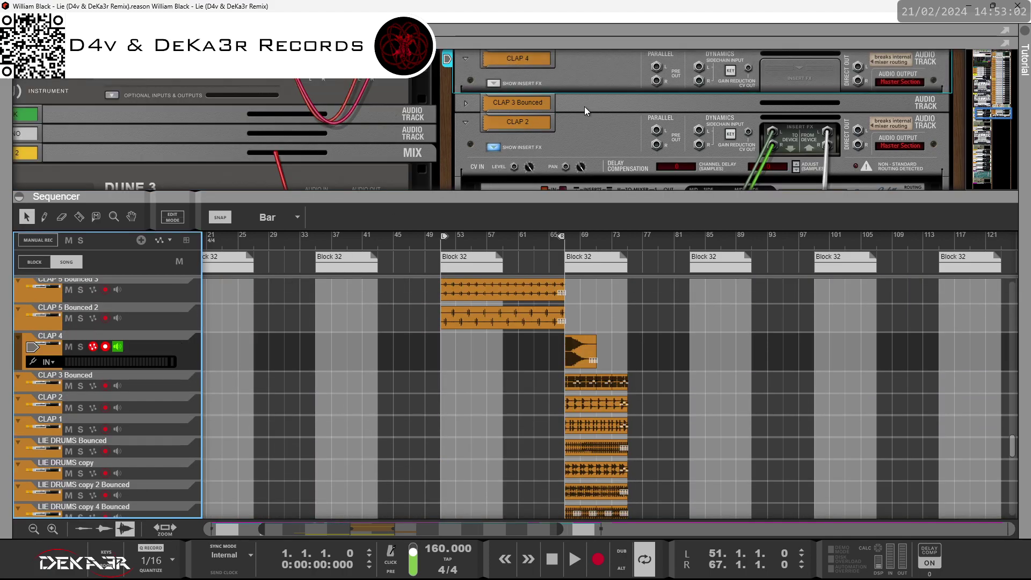
mouse_move(574, 153)
mouse_down()
mouse_move(585, 98)
mouse_move(567, 135)
mouse_up()
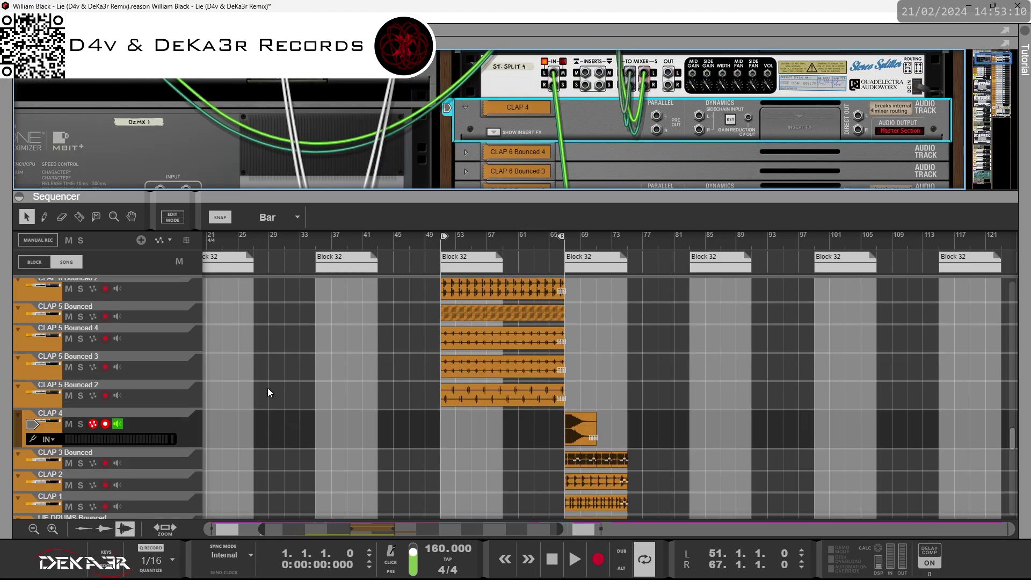
- Locate the CLAP 5 Bounced device in the rack and disconnect its direct output cables
click(160, 394)
click(159, 360)
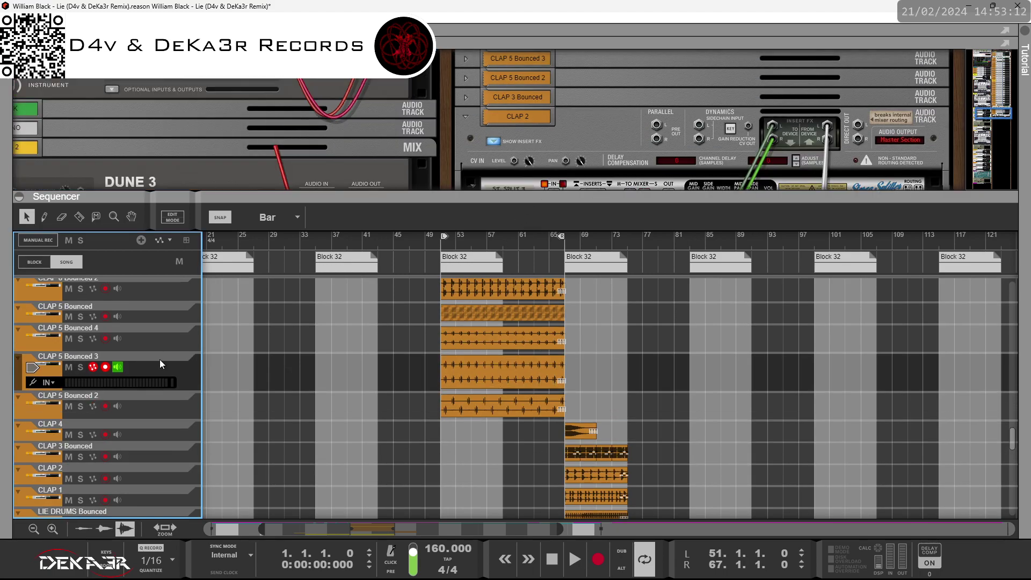
click(153, 345)
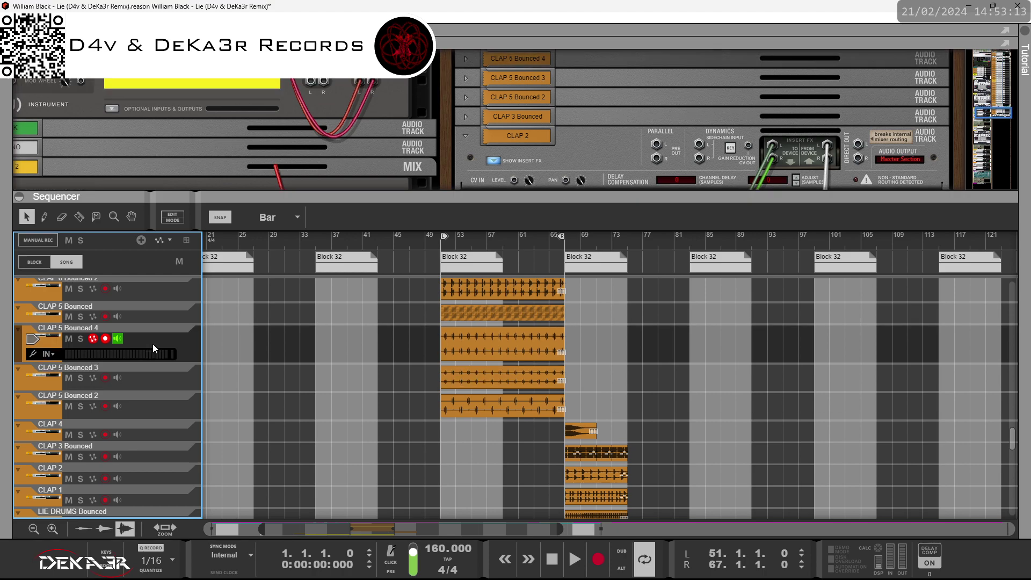
click(154, 315)
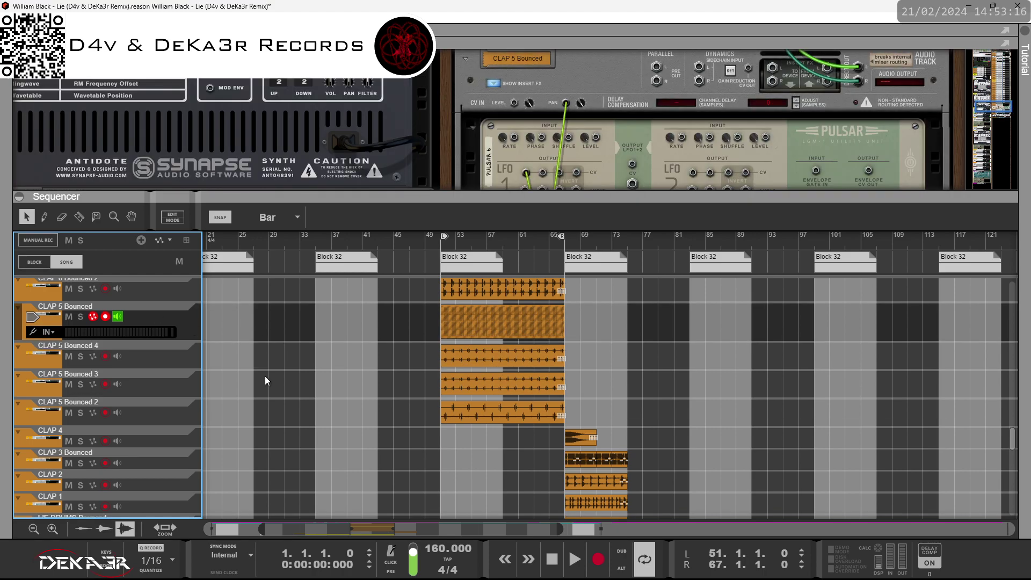
scroll(446, 373, up, 3)
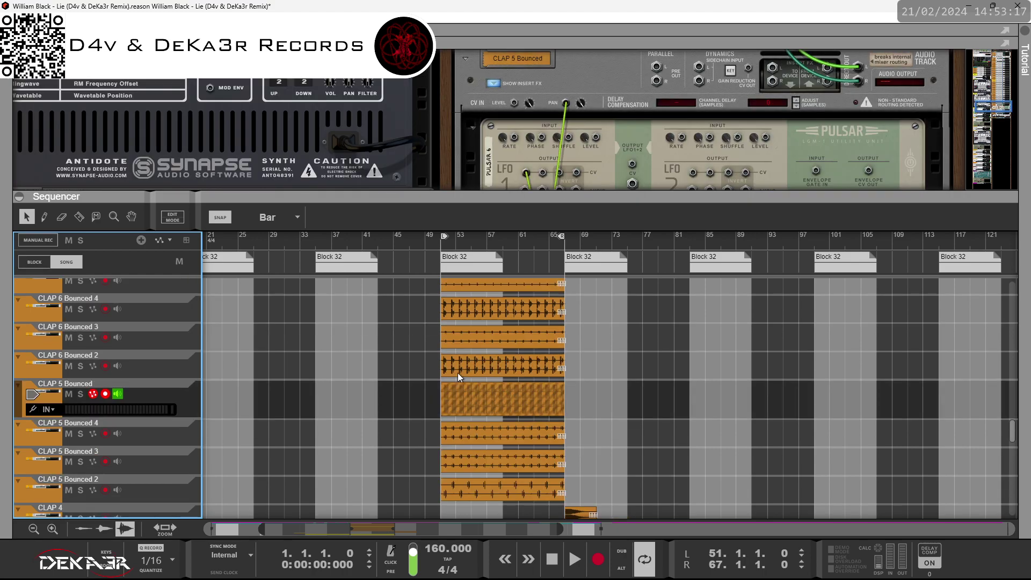
click(859, 66)
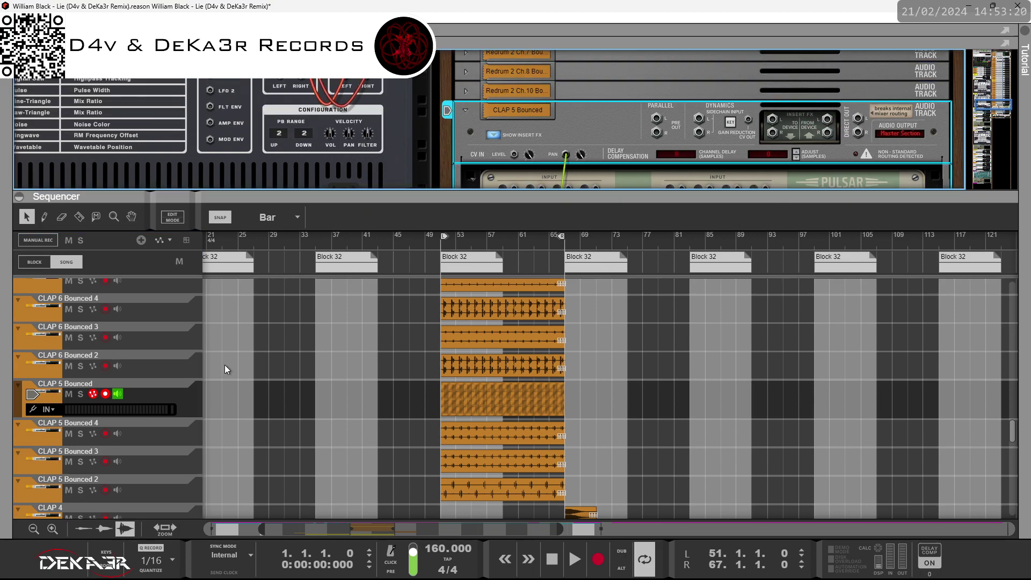
- Delete the CLAP 5 Bounced track together with everything in its device group
click(182, 395)
key(Delete)
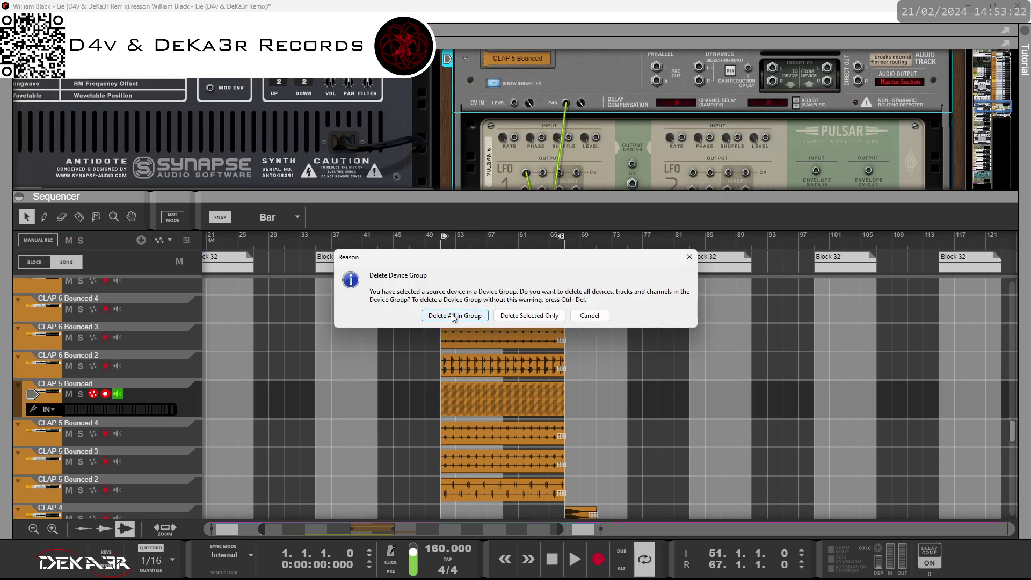
click(403, 382)
- Move the CLAP 4 clip to bar 51 and route the track's direct output into the ST SPLIT 4 input
scroll(436, 365, down, 3)
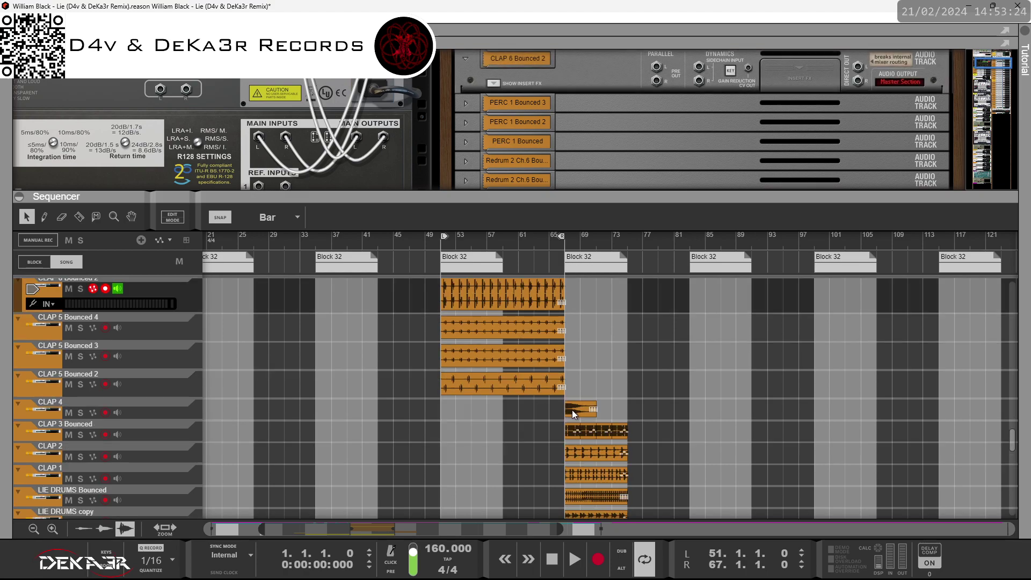
drag(572, 410, 436, 415)
click(172, 408)
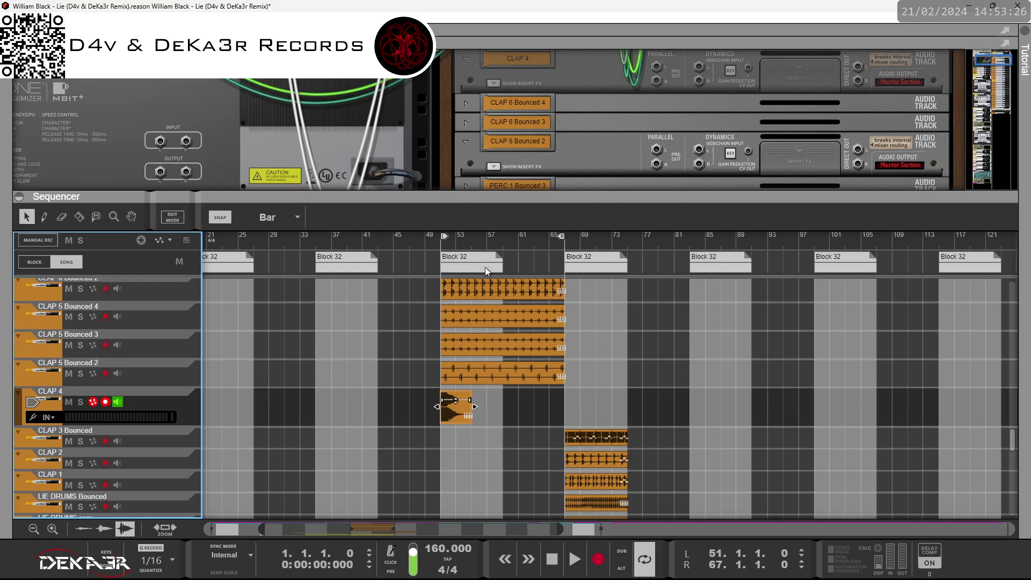
click(857, 147)
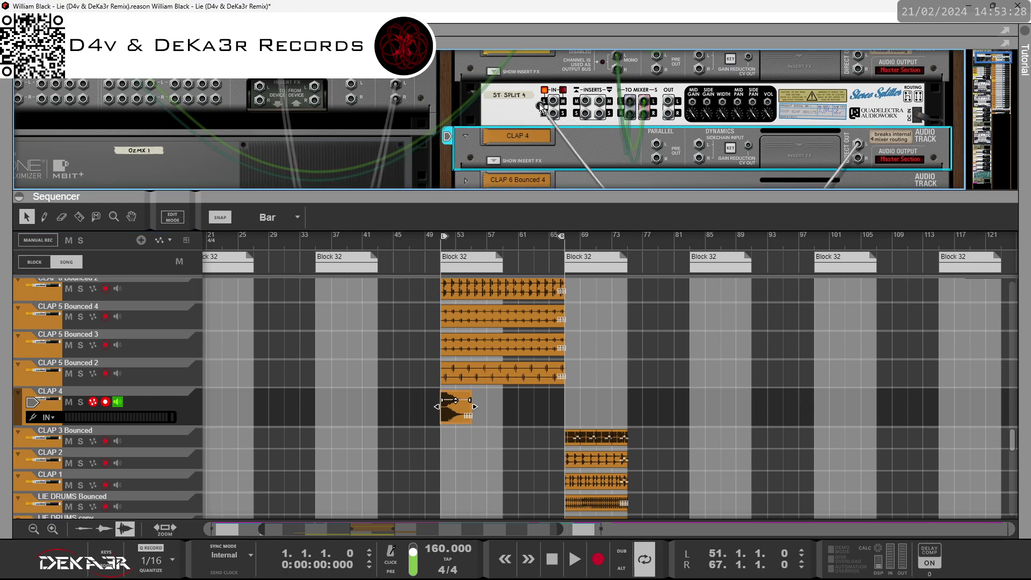
- Bounce the CLAP 4 clip in place and disconnect the track's direct output from ST SPLIT 4
click(457, 416)
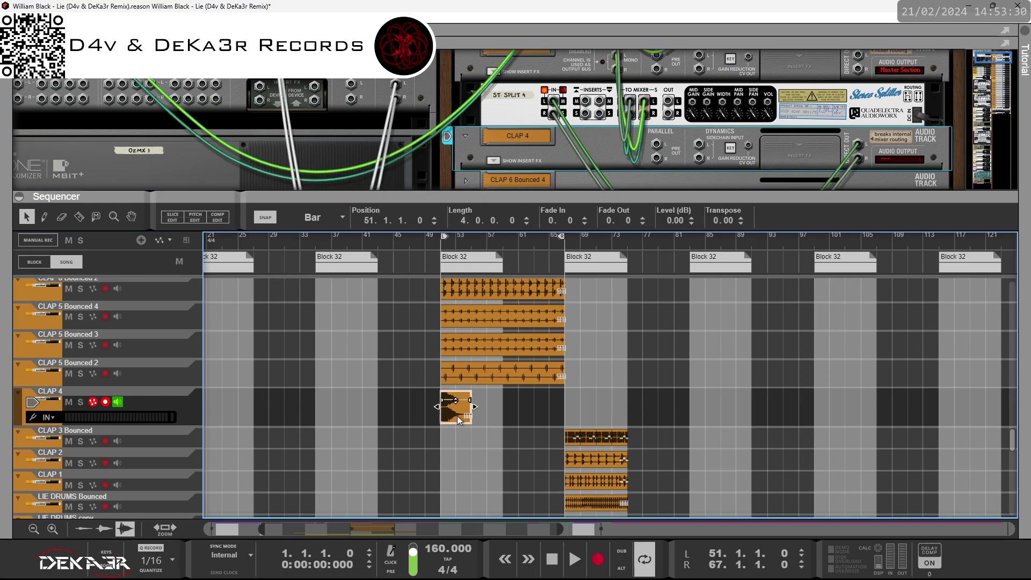
right_click(456, 416)
mouse_move(569, 182)
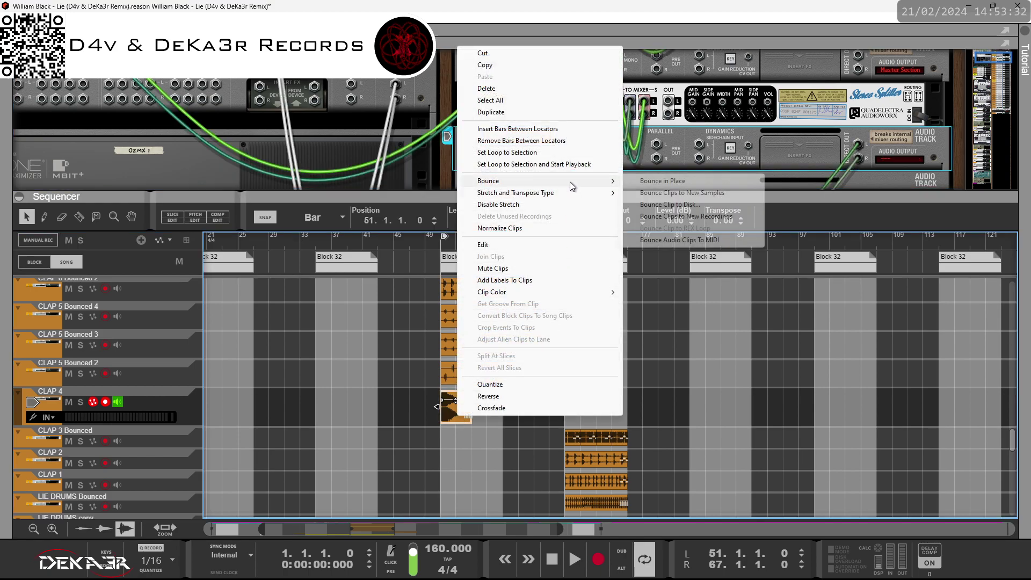
click(639, 181)
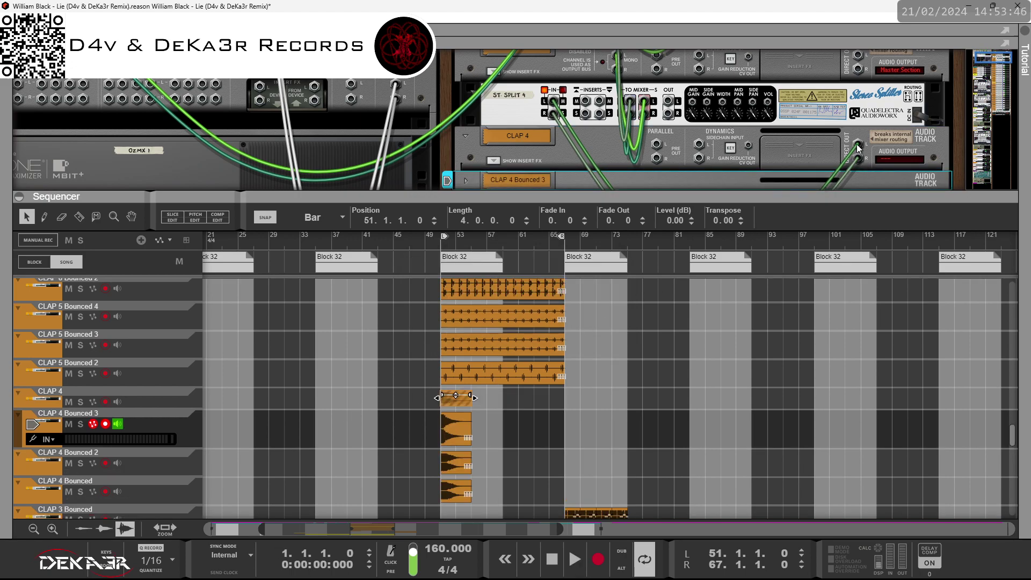
drag(857, 143, 872, 131)
- Join the CLAP 3 Bounced clips and place two back-to-back copies spanning bars 51 to 67
scroll(618, 411, down, 2)
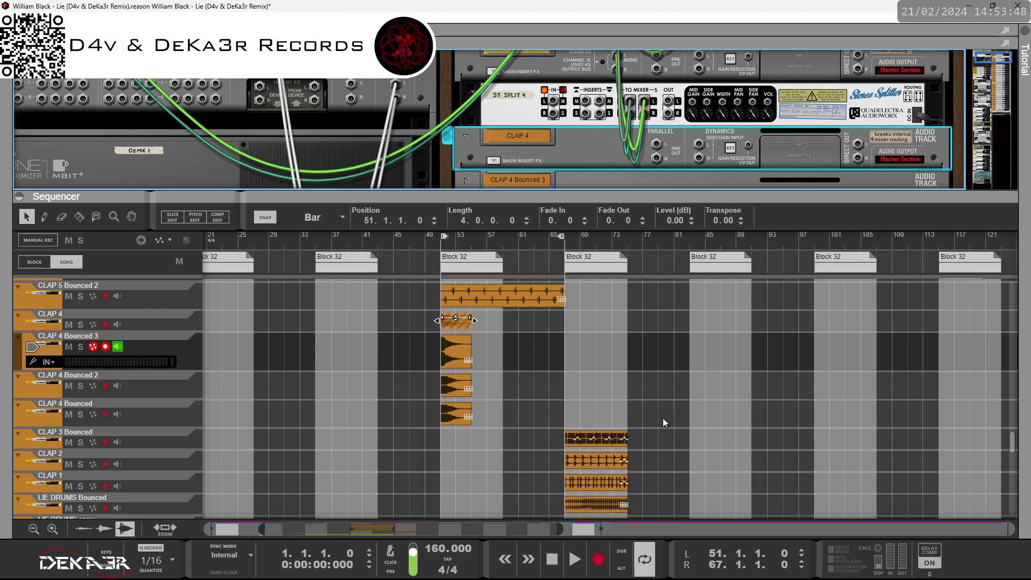
drag(663, 418, 539, 443)
right_click(572, 442)
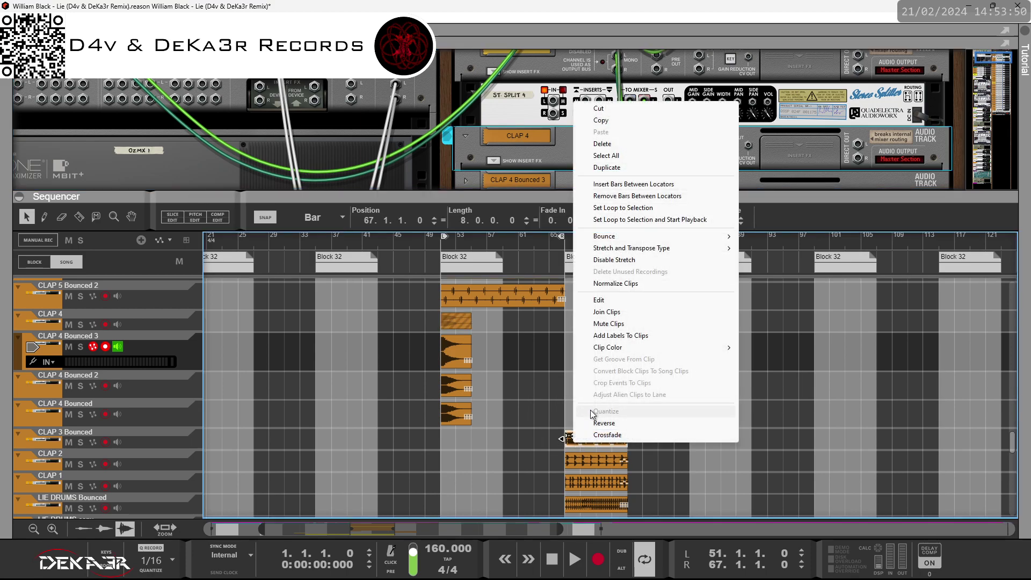
click(633, 311)
drag(602, 446, 539, 445)
- Expand the CLAP 3 Bounced device and route its direct output into the ST SPLIT 4 input
click(155, 444)
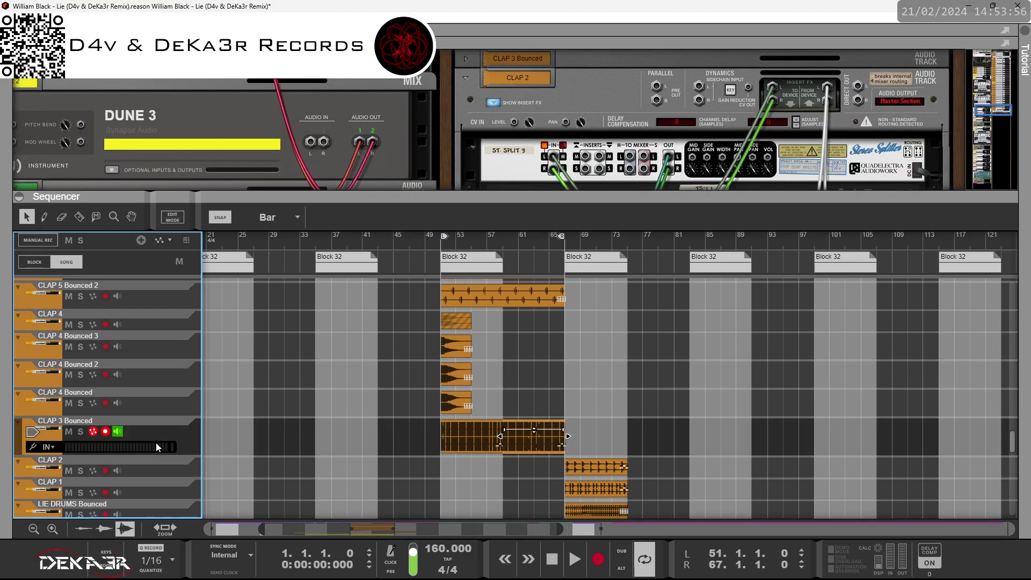
click(464, 59)
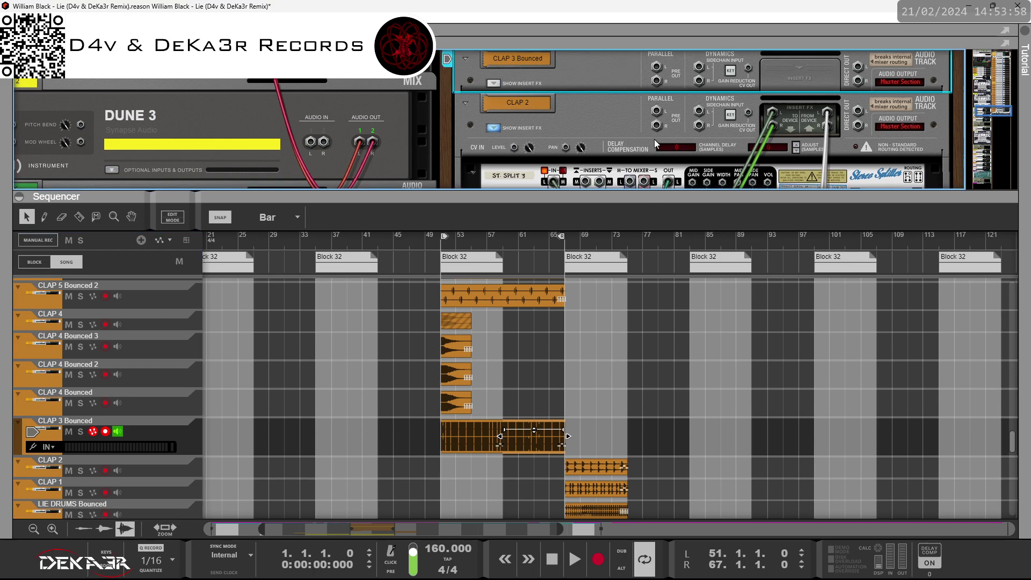
drag(857, 68, 583, 90)
scroll(583, 92, up, 10)
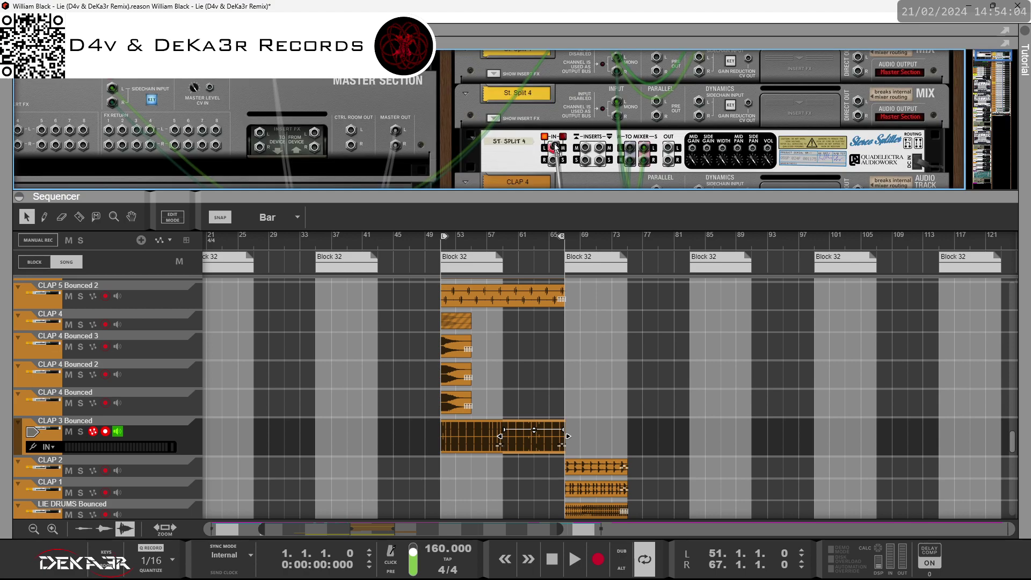
drag(556, 147, 556, 147)
click(162, 434)
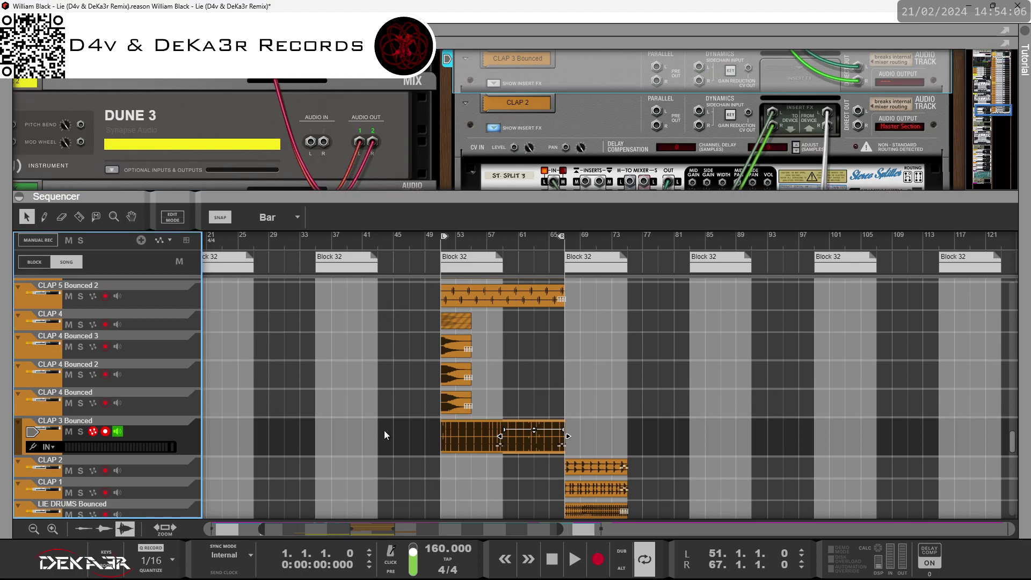
- Join the two CLAP 3 Bounced clips into one 16-bar clip and bounce it in place
click(511, 438)
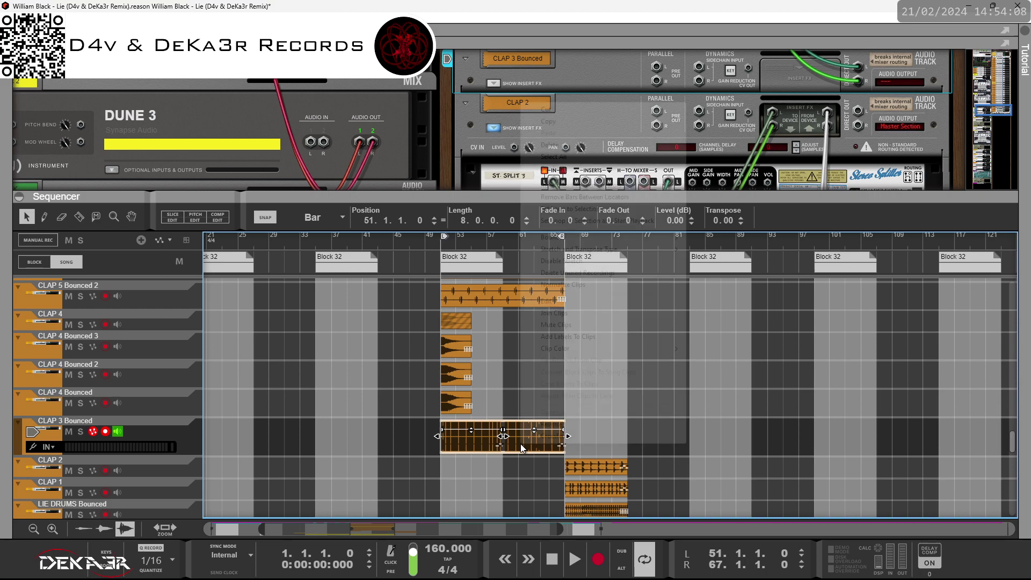
right_click(520, 444)
click(572, 313)
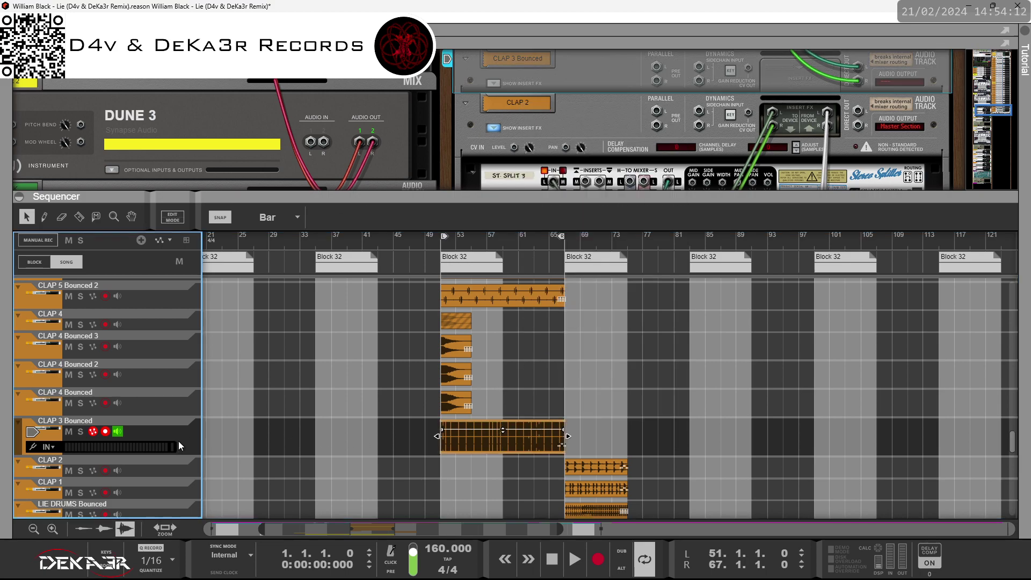
right_click(492, 439)
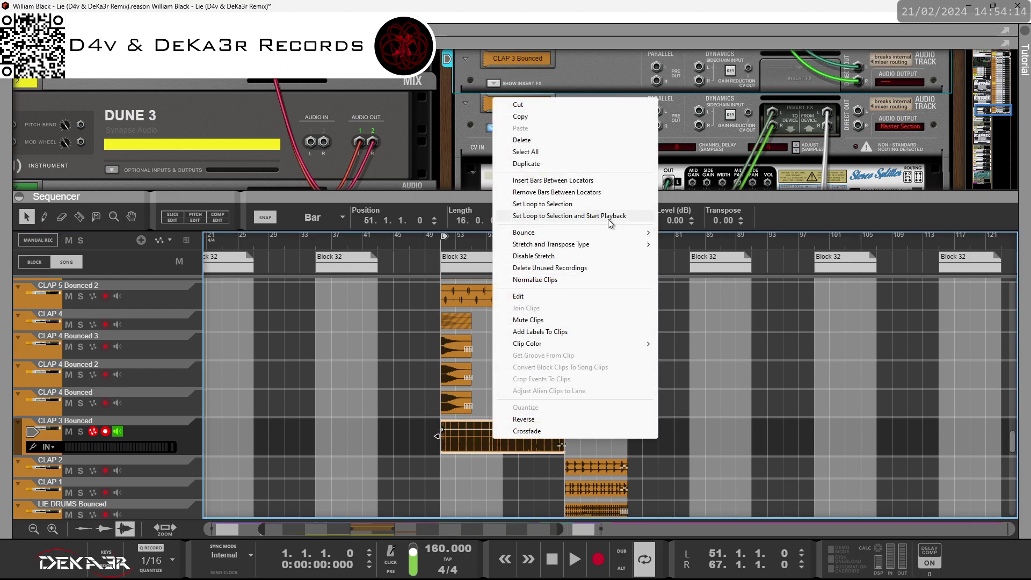
click(664, 234)
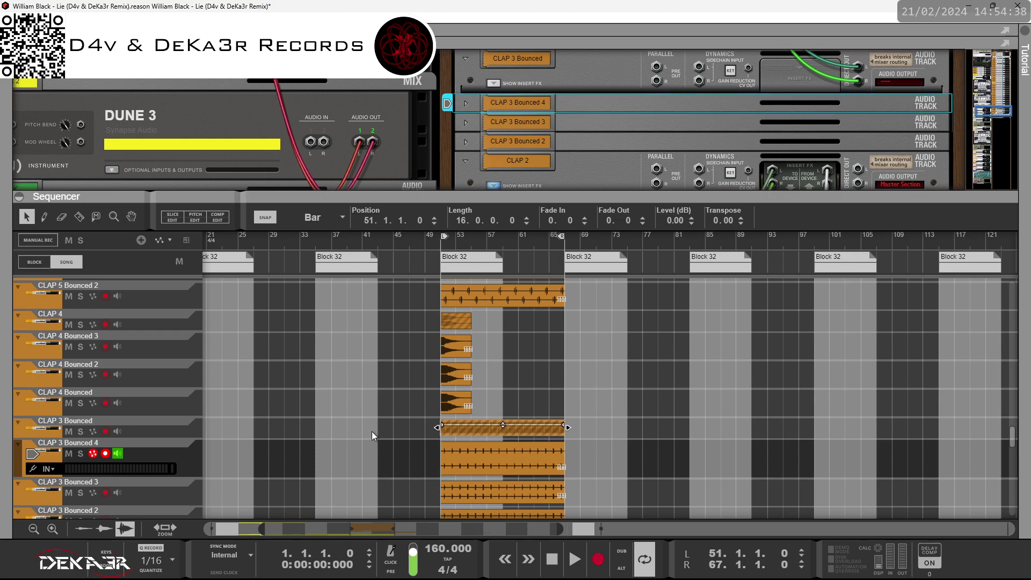
- Disconnect the original CLAP 3 Bounced device's direct output and delete its track with the whole device group
click(183, 350)
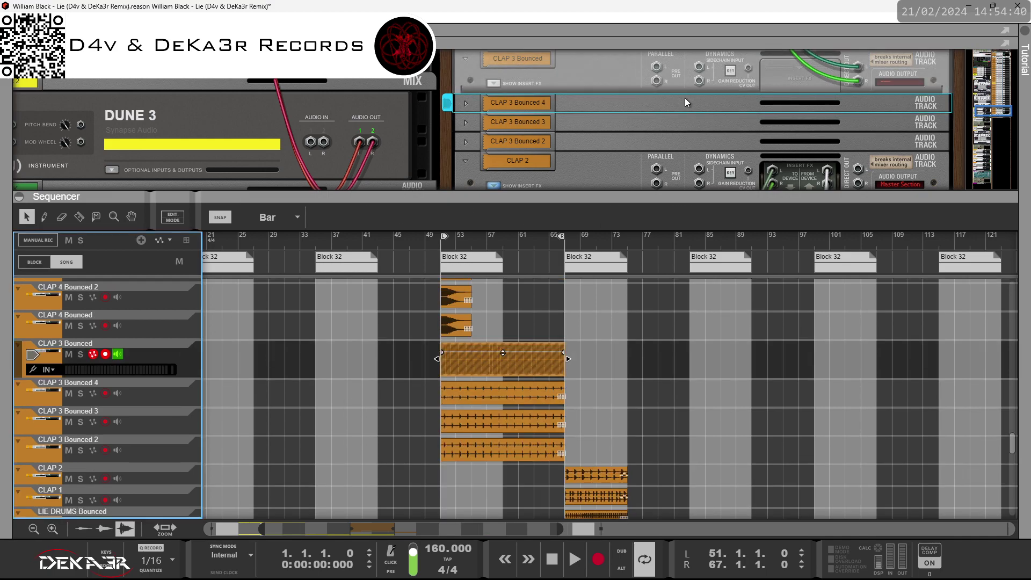
drag(859, 69, 874, 130)
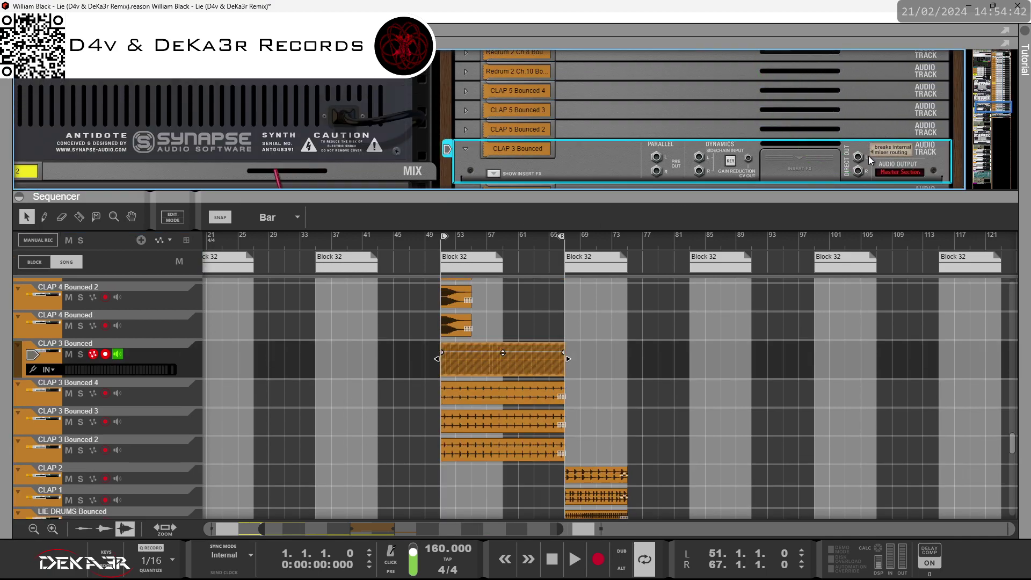
click(162, 353)
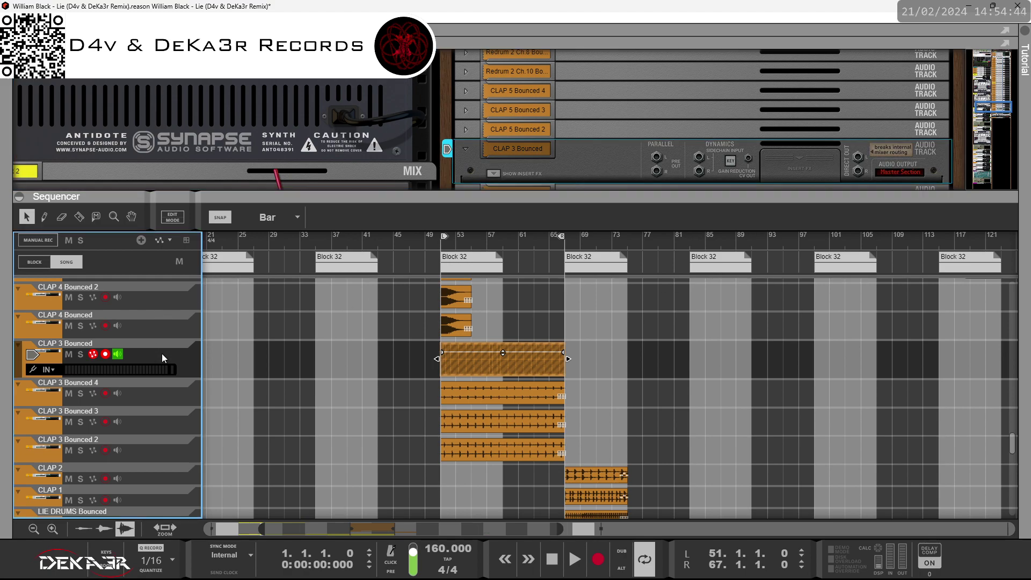
key(Delete)
click(482, 318)
- Delete the original CLAP 4 track, keeping its three bounced tracks
scroll(285, 357, up, 5)
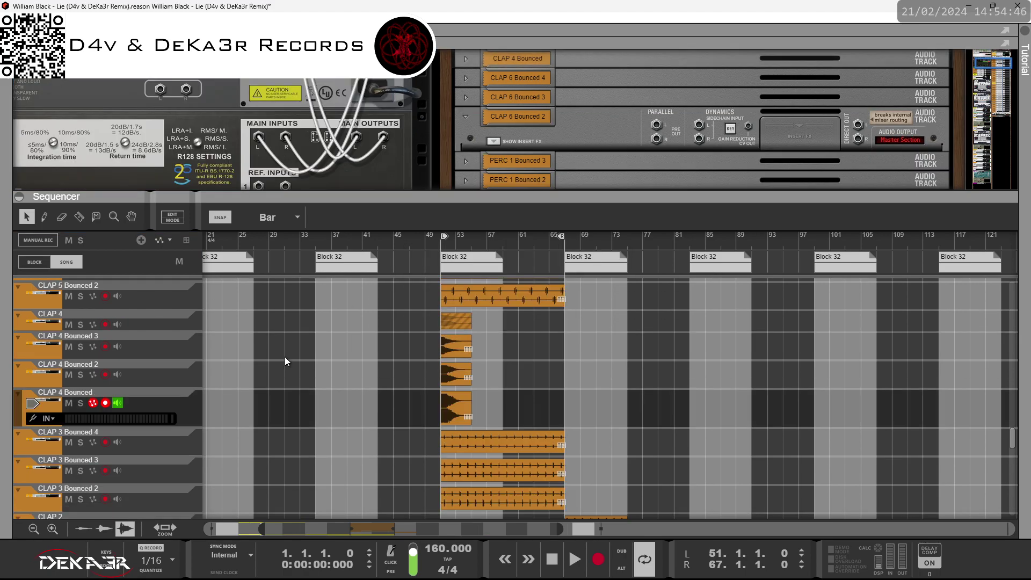
click(182, 400)
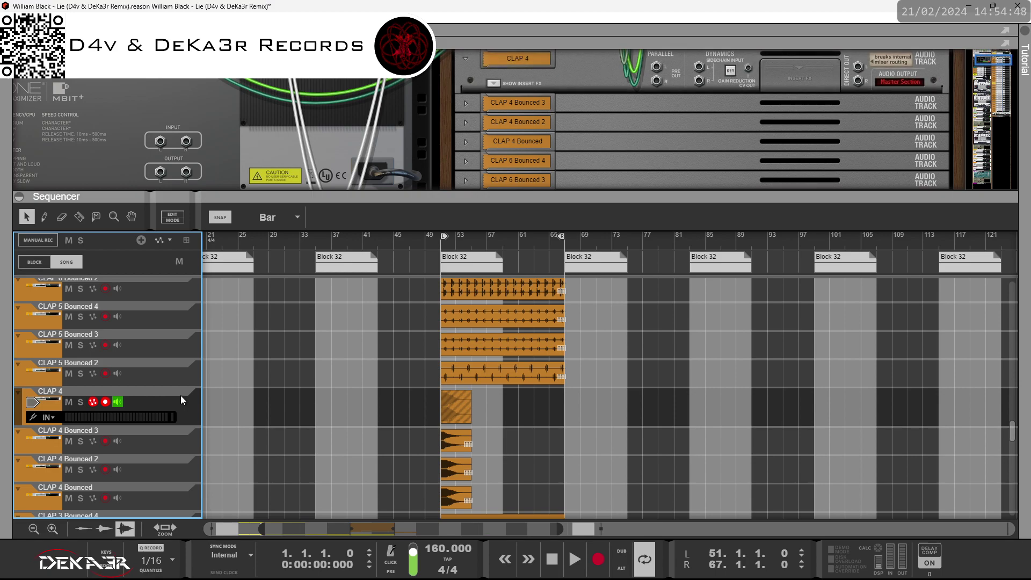
key(Delete)
click(509, 318)
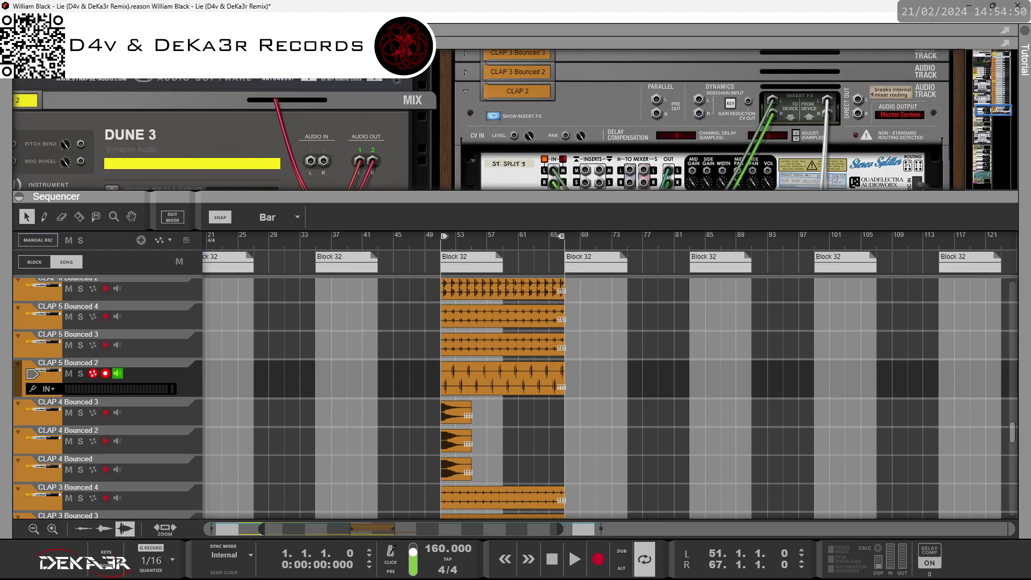
- Save the song
click(10, 18)
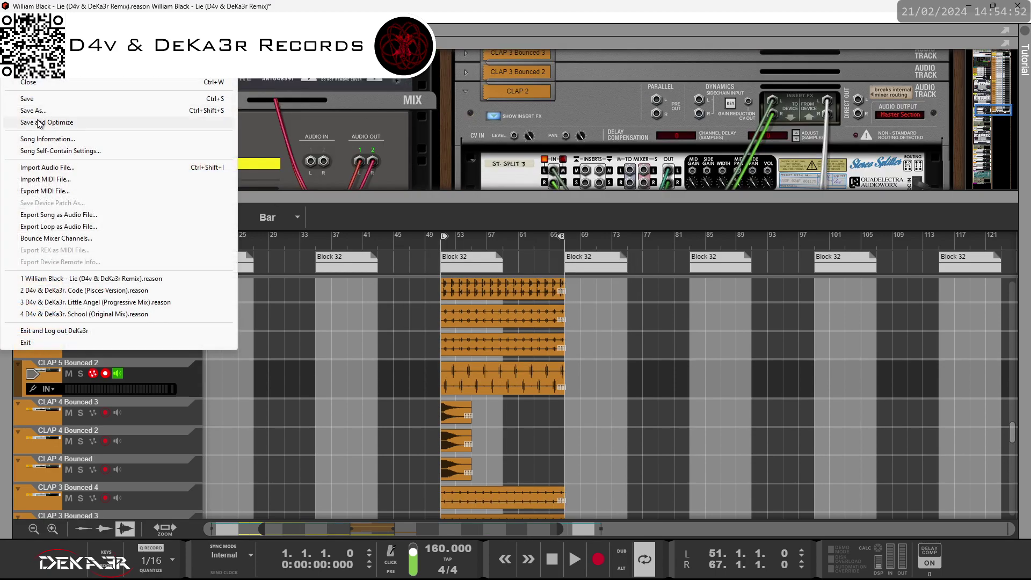
click(34, 102)
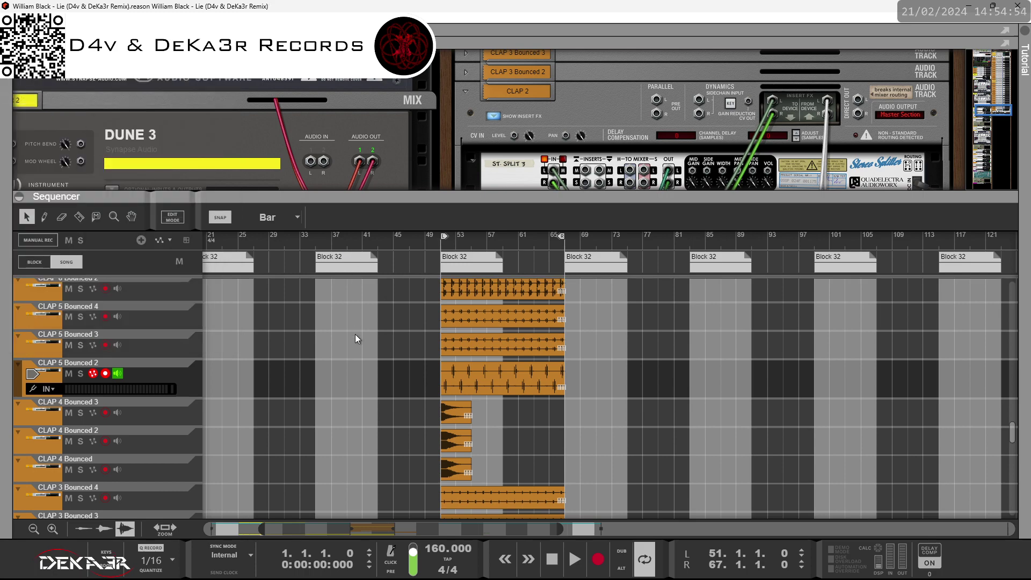
- Move the CLAP 2 clip to bar 51, repeat it up to bar 67, and join both clips into one 16-bar clip
scroll(356, 334, down, 5)
drag(582, 425, 455, 429)
drag(522, 429, 524, 429)
drag(420, 415, 532, 432)
right_click(530, 432)
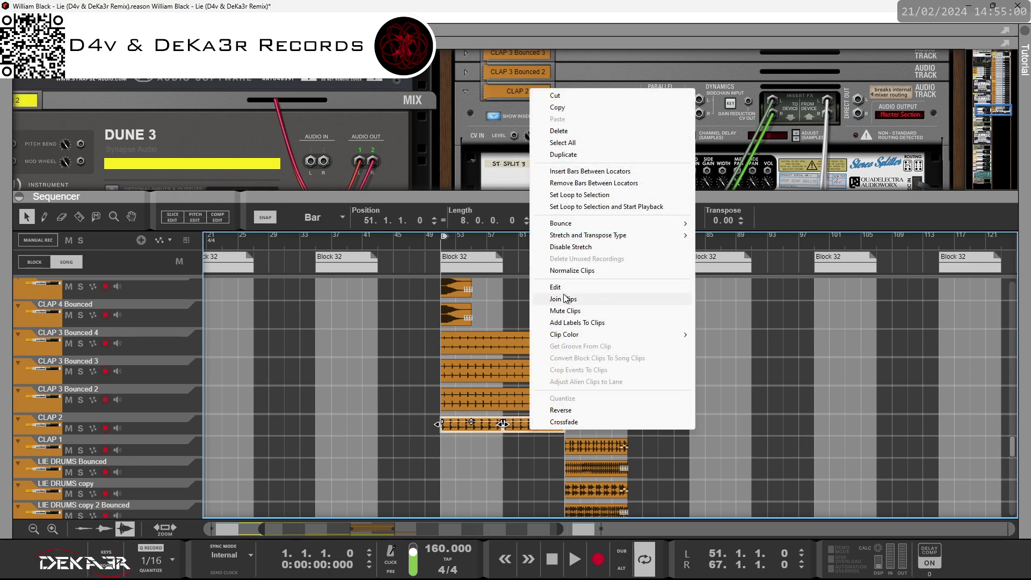
click(569, 299)
- Route the CLAP 2 audio track's direct output into the ST SPLIT 4 input
click(159, 427)
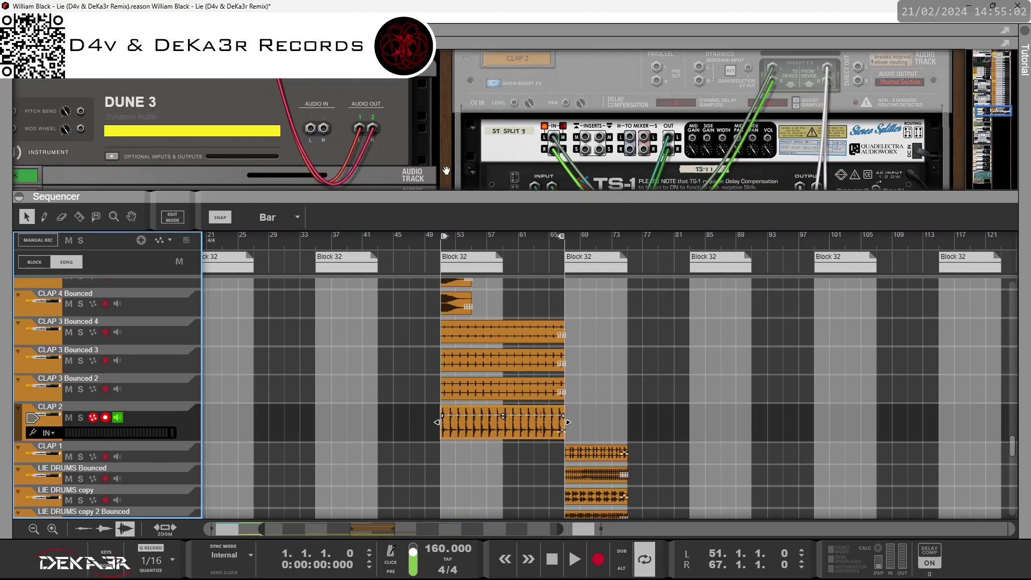
scroll(779, 54, up, 10)
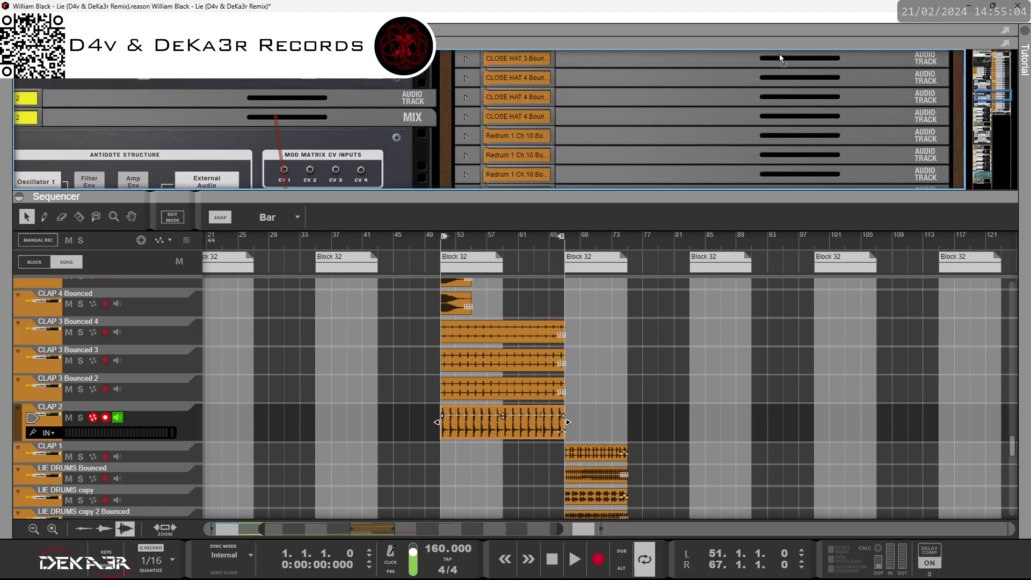
drag(780, 55, 554, 146)
scroll(601, 99, up, 3)
scroll(590, 116, down, 1)
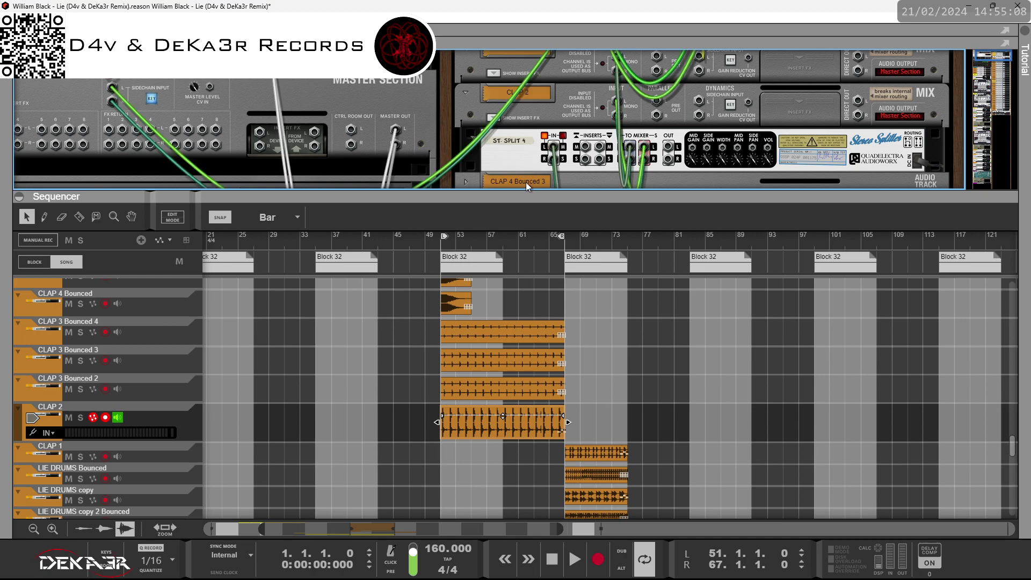
scroll(457, 325, down, 3)
- Bounce the joined 16-bar CLAP 2 clip in place
click(177, 346)
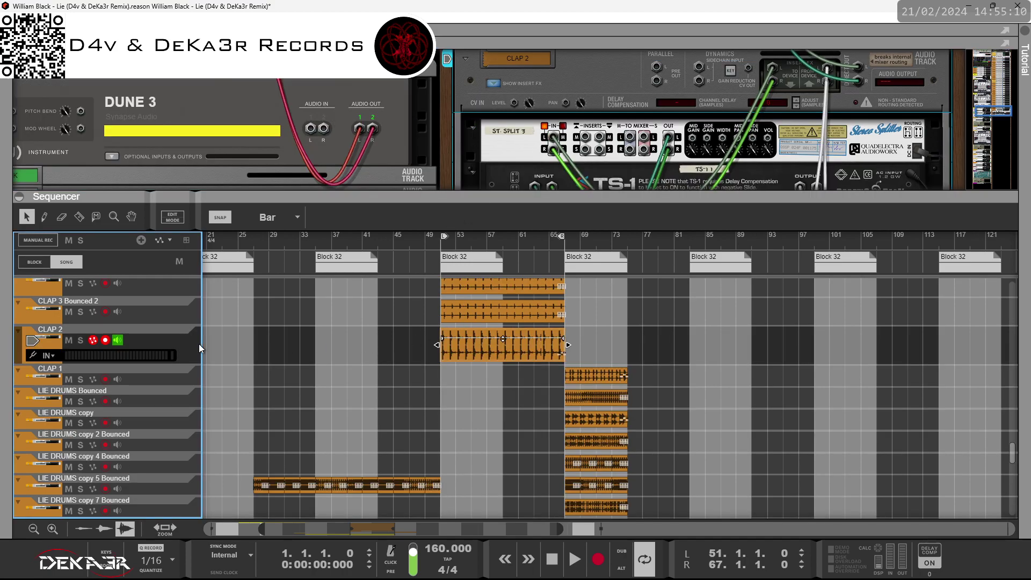
scroll(278, 369, down, 3)
scroll(279, 369, up, 3)
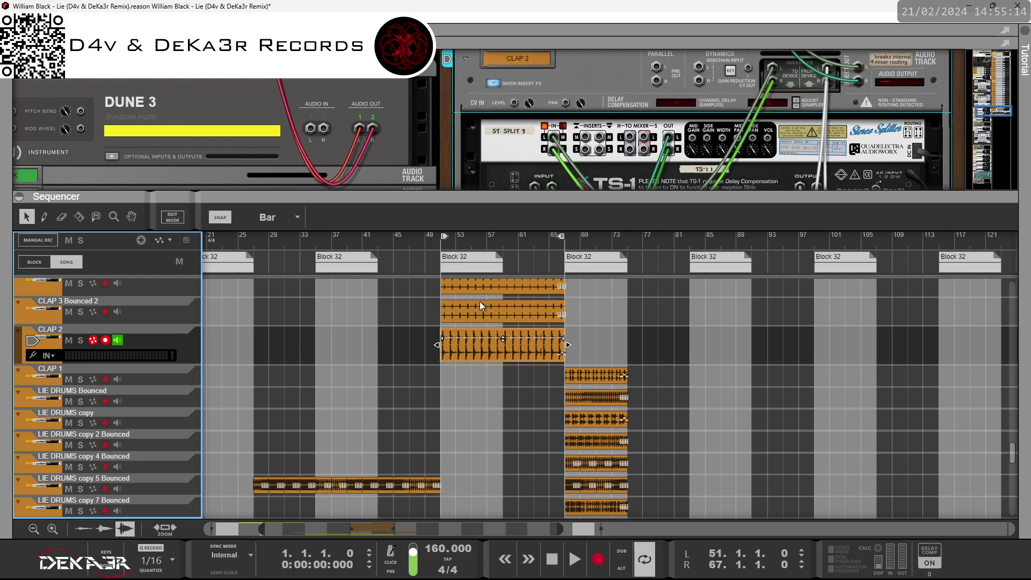
right_click(472, 347)
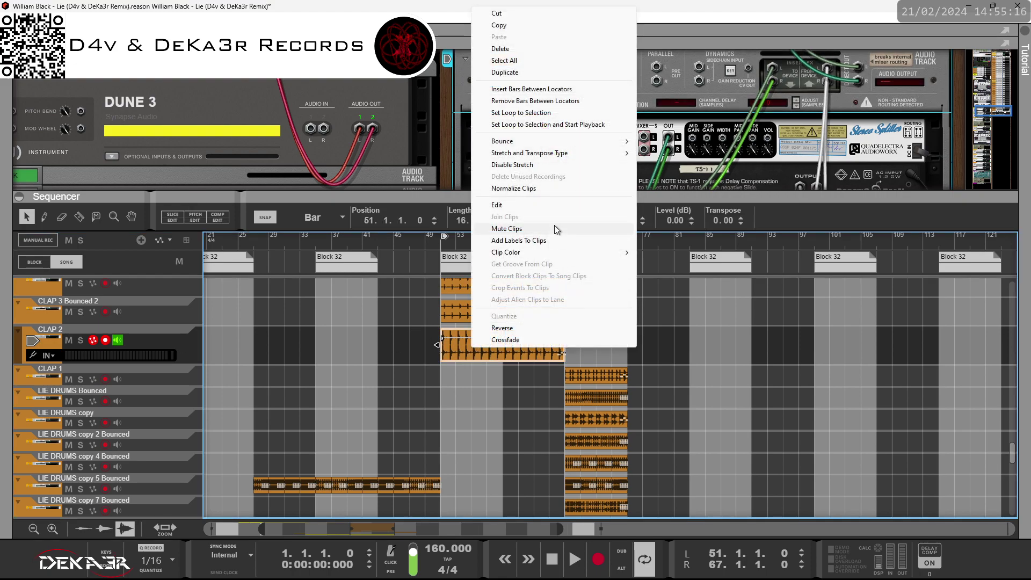
mouse_move(594, 142)
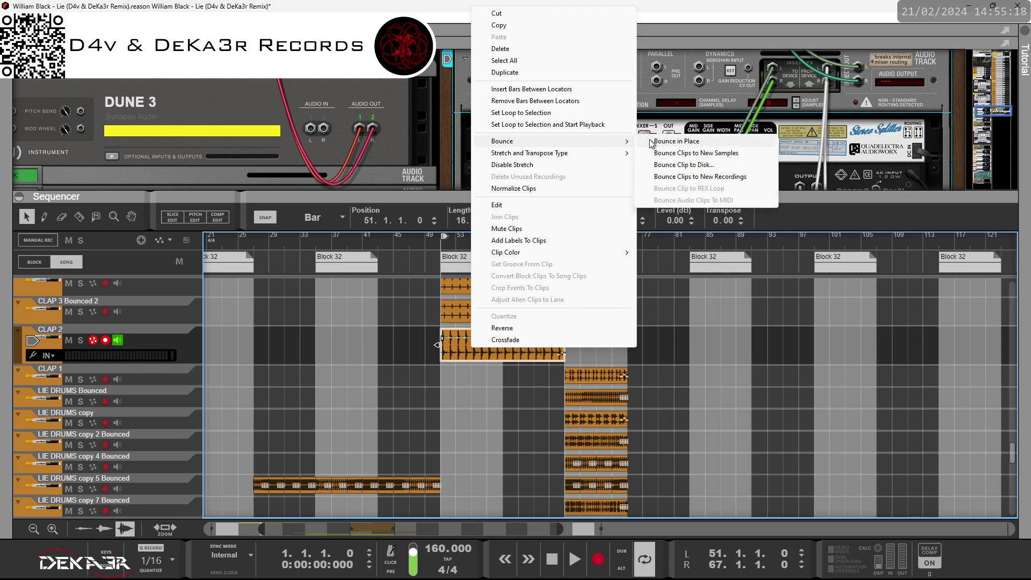
click(652, 142)
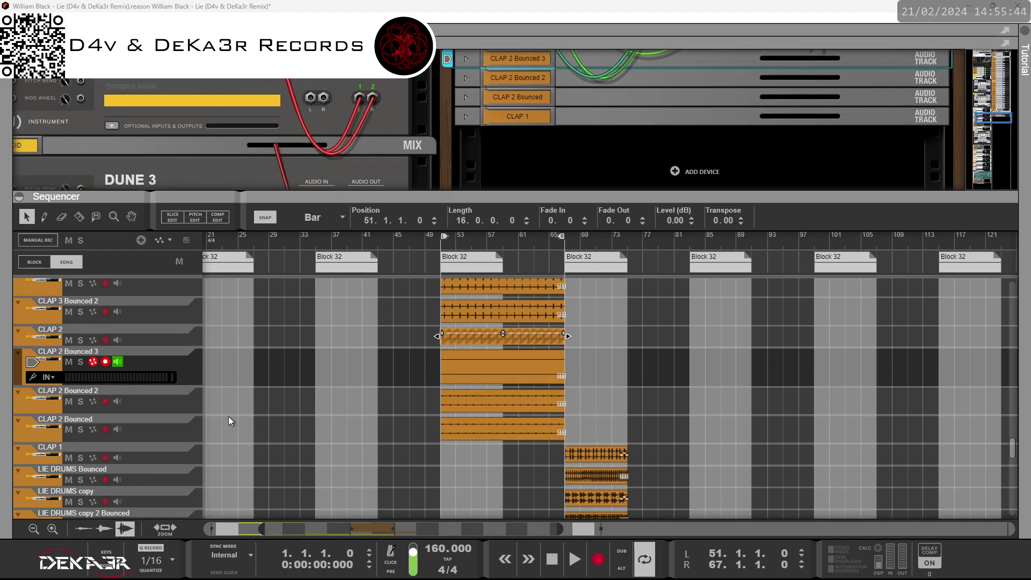
- Disconnect the original CLAP 2 device's direct output and delete its track with everything in the device group
click(162, 341)
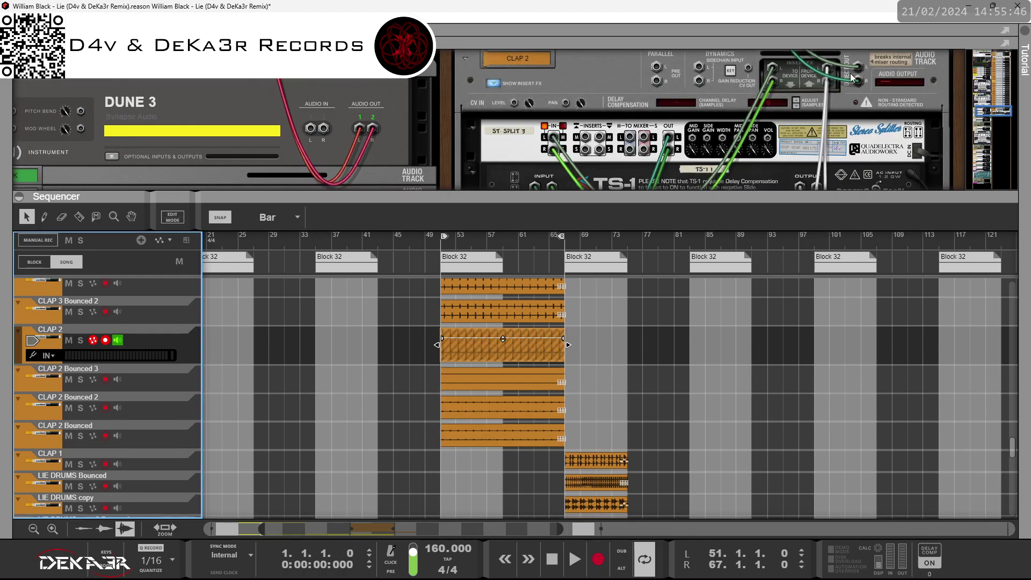
drag(856, 70, 881, 99)
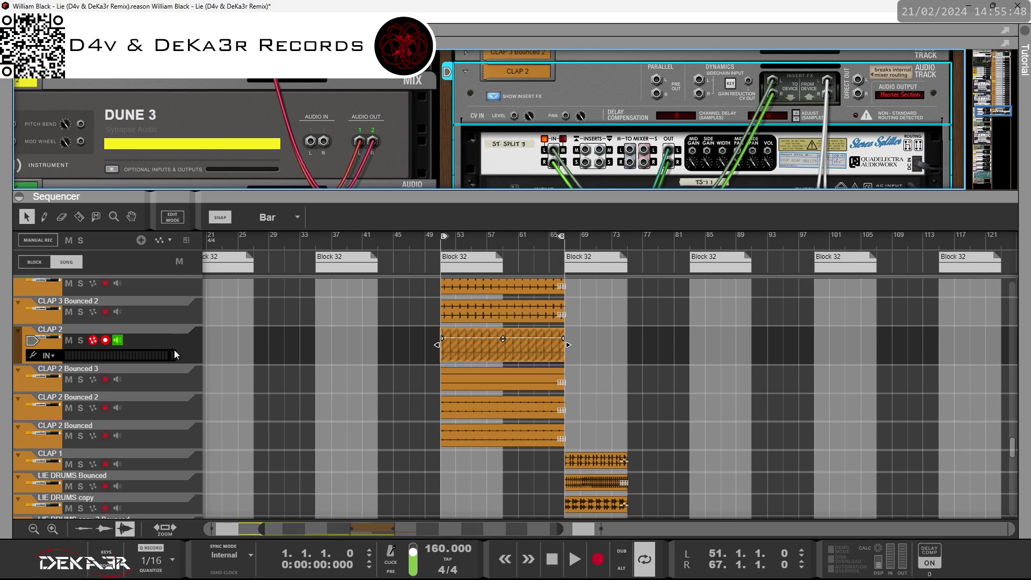
key(Delete)
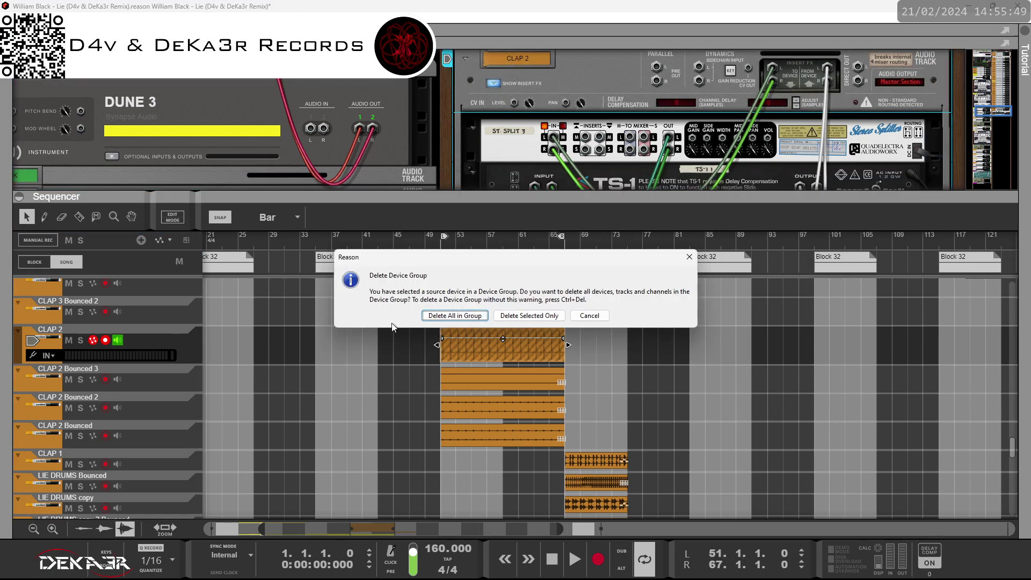
click(450, 317)
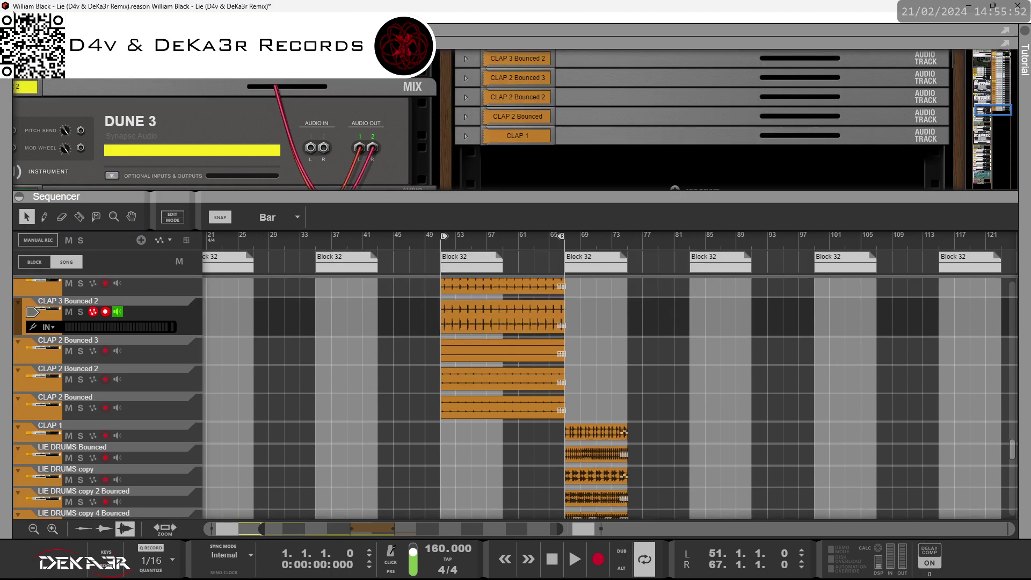
- Save and optimize the song
click(13, 13)
click(40, 121)
- Move the CLAP 1 clip to bar 51, repeat it up to bar 67, and join both clips into one 16-bar clip
click(175, 435)
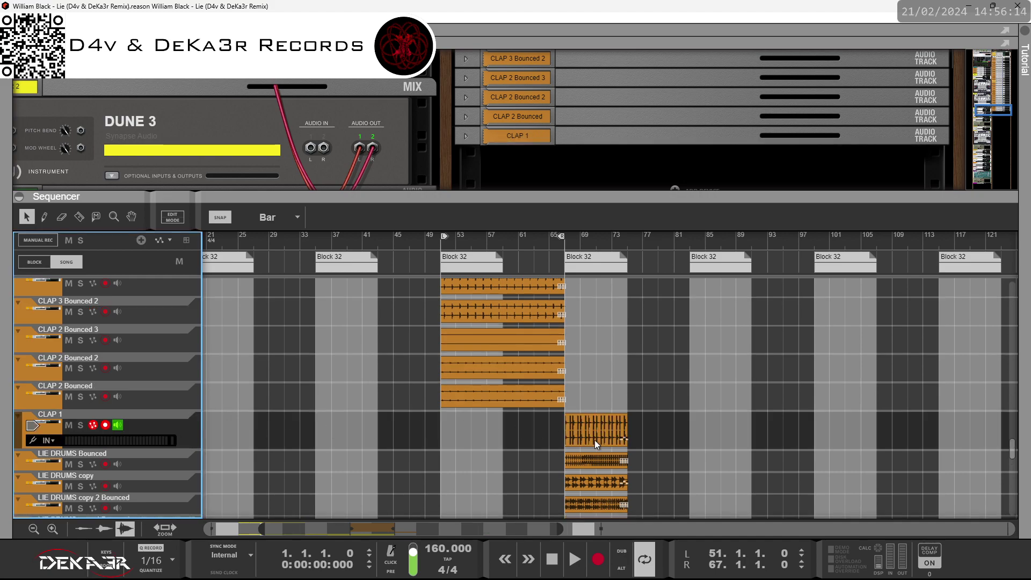
drag(594, 440, 459, 434)
right_click(458, 434)
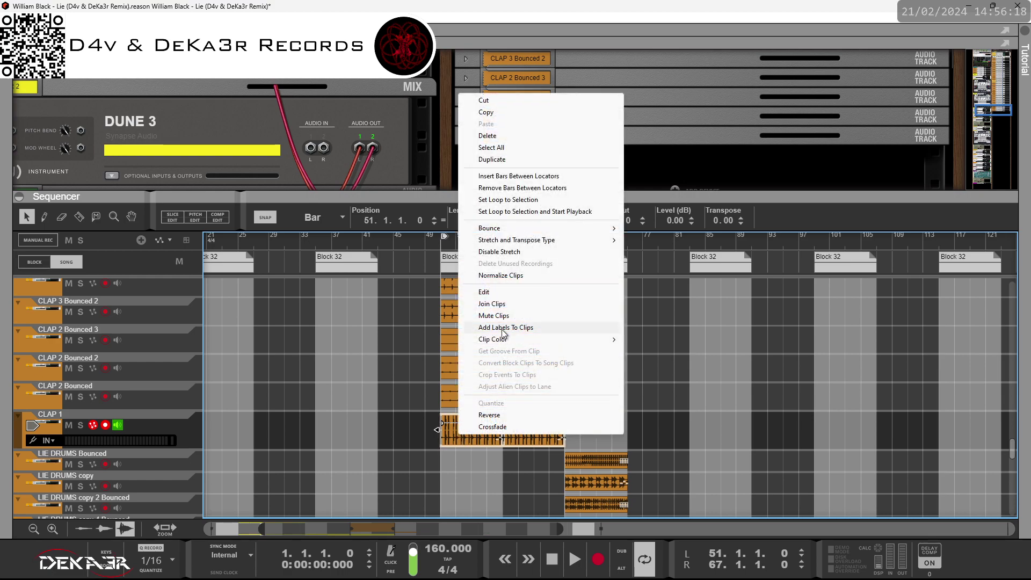
click(491, 304)
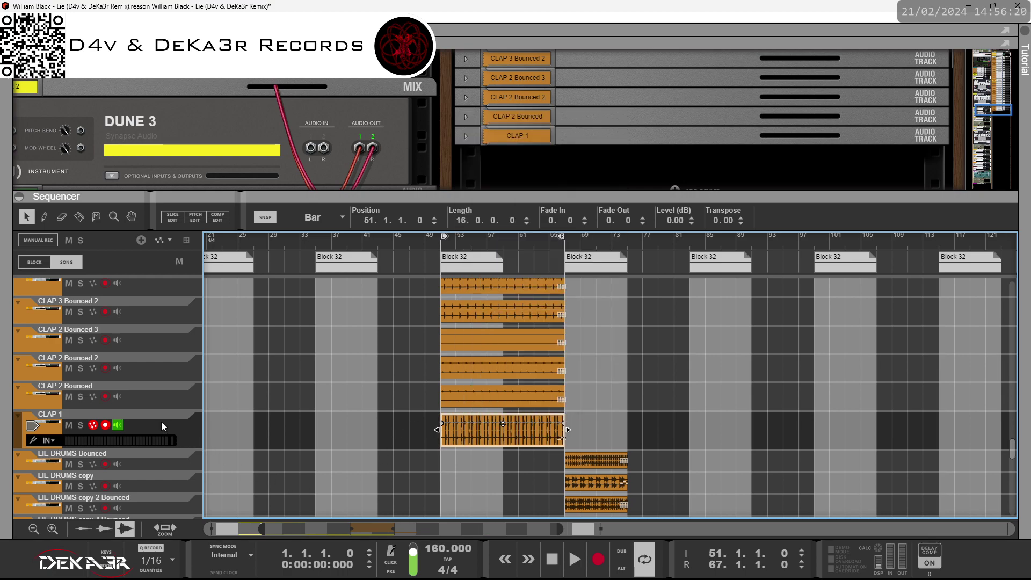
- Expand the CLAP 1 device and route its direct output into the ST SPLIT 4 input
click(466, 136)
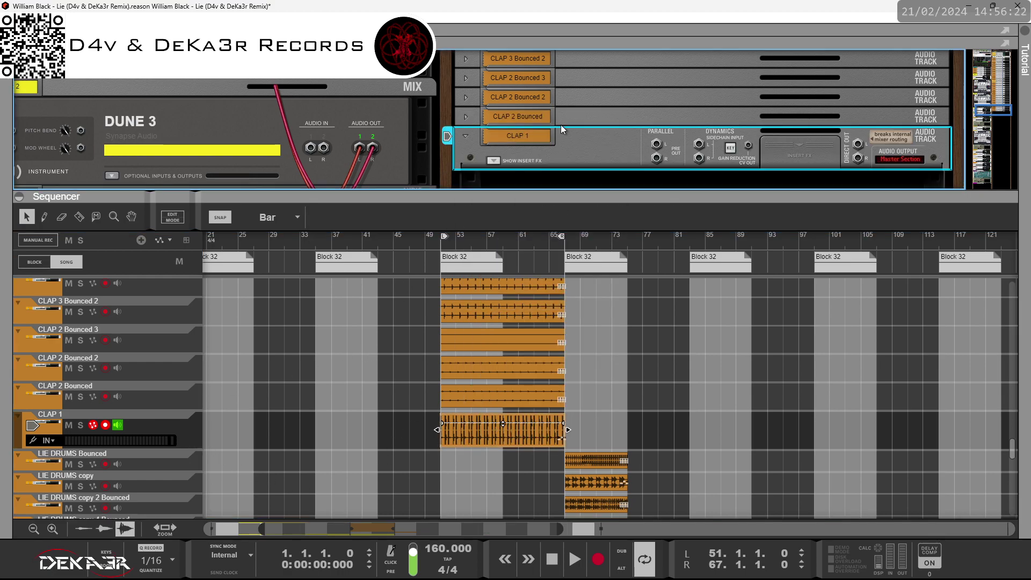
drag(857, 143, 515, 126)
scroll(514, 125, up, 10)
scroll(514, 124, down, 3)
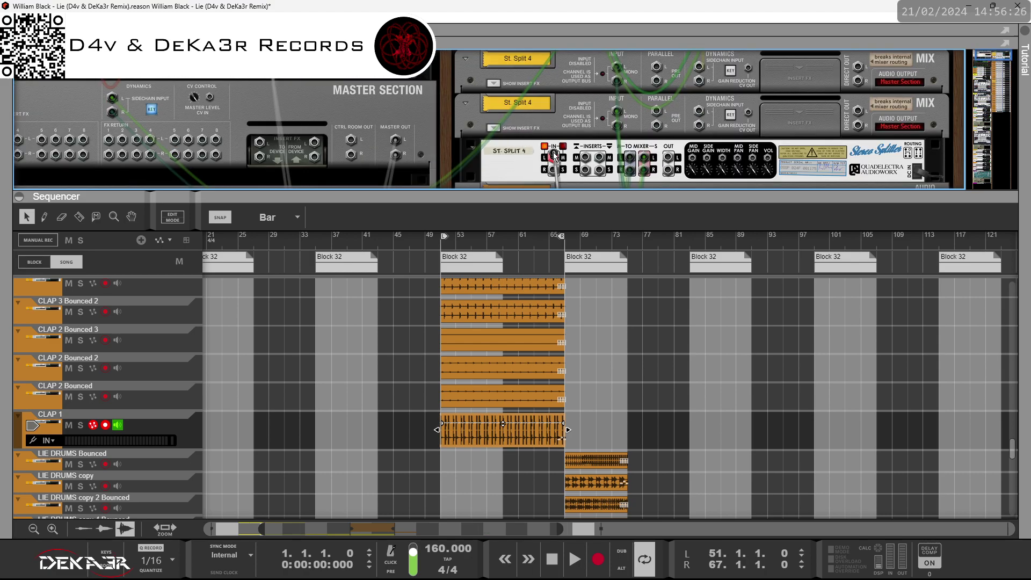
click(556, 158)
- Bounce the joined 16-bar CLAP 1 clip in place
click(172, 425)
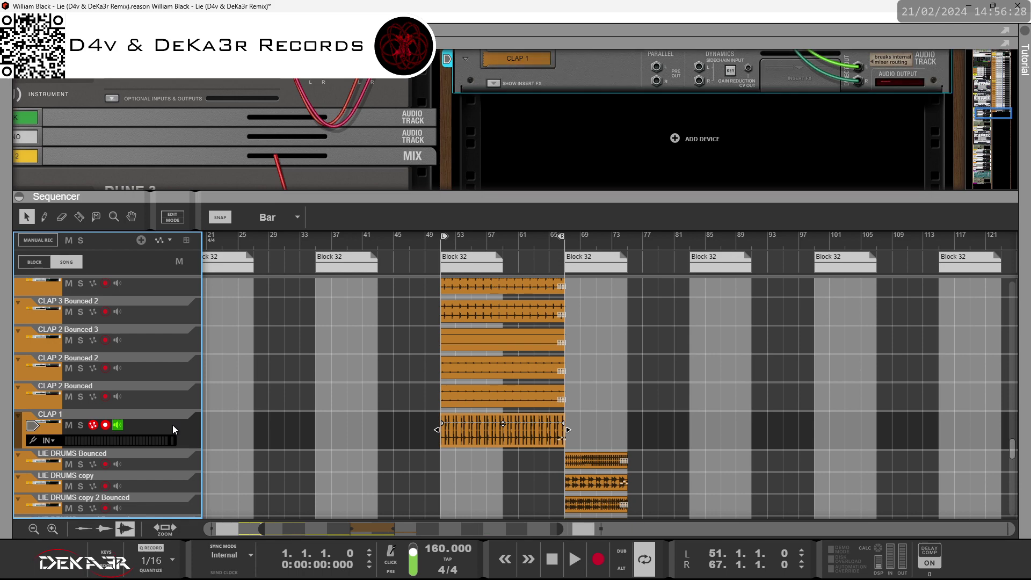
right_click(484, 436)
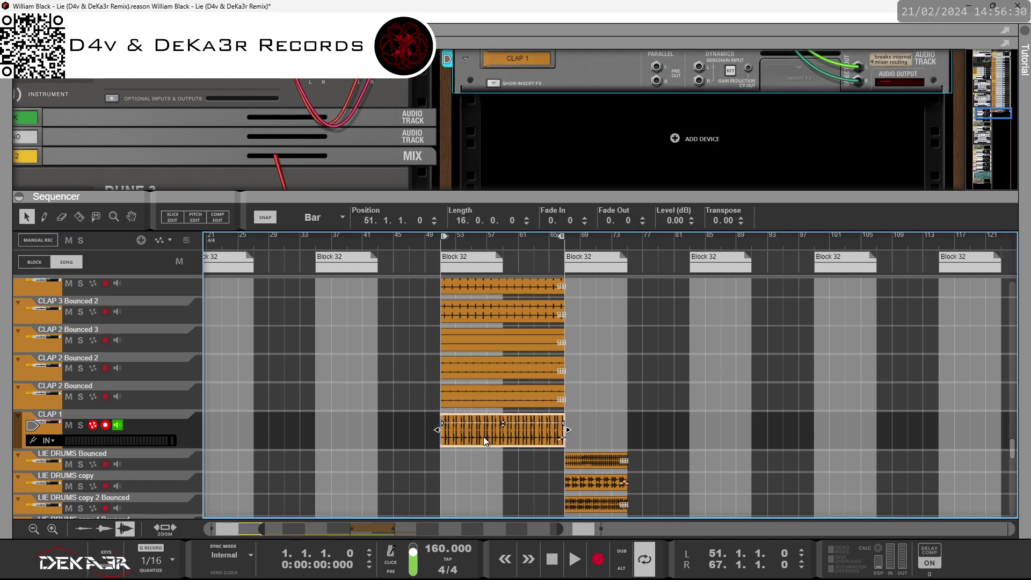
mouse_move(601, 232)
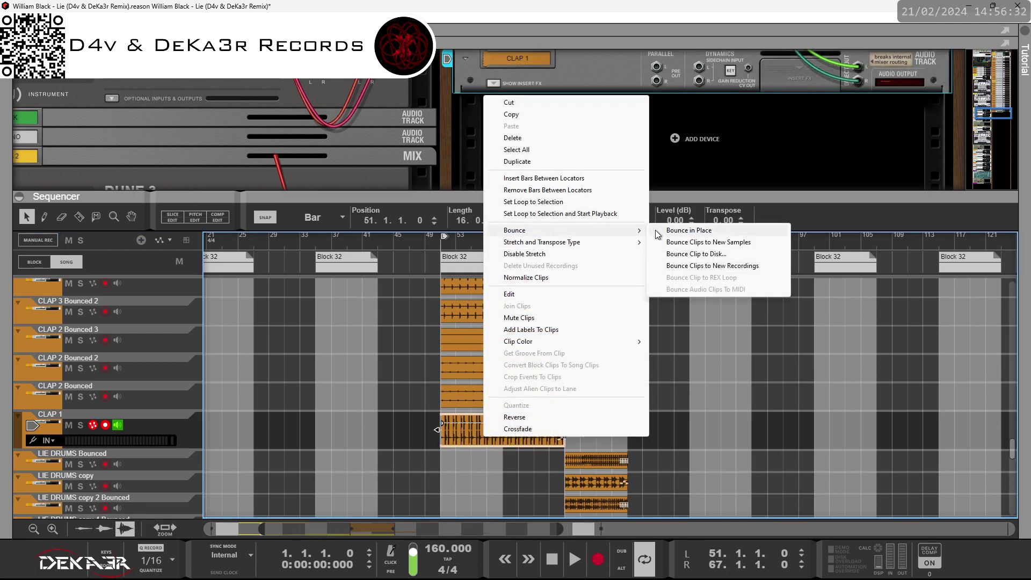
click(672, 232)
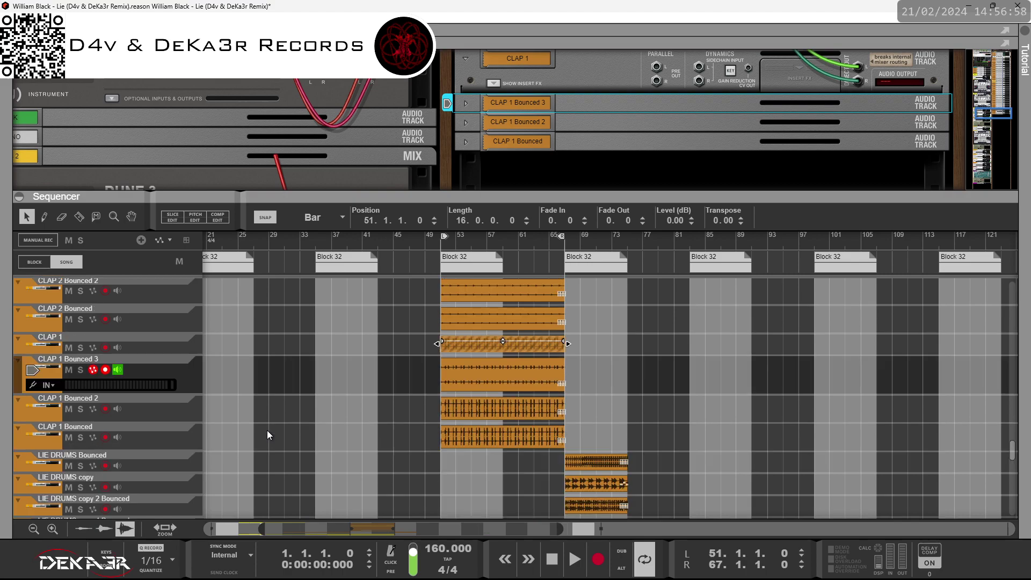
- Disconnect the original CLAP 1 device's direct output and delete its track and device, keeping the bounced tracks
click(178, 346)
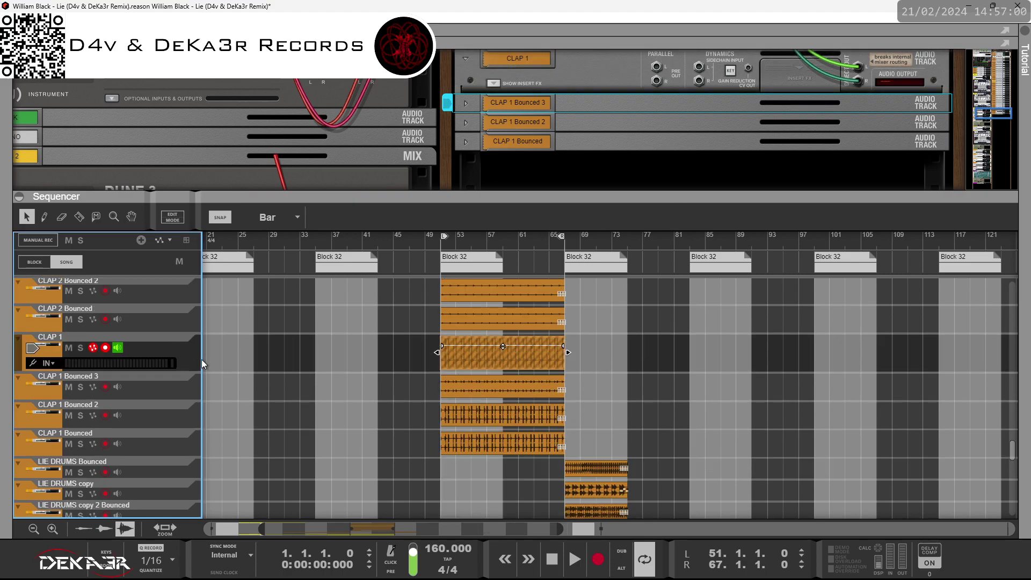
drag(858, 66, 885, 69)
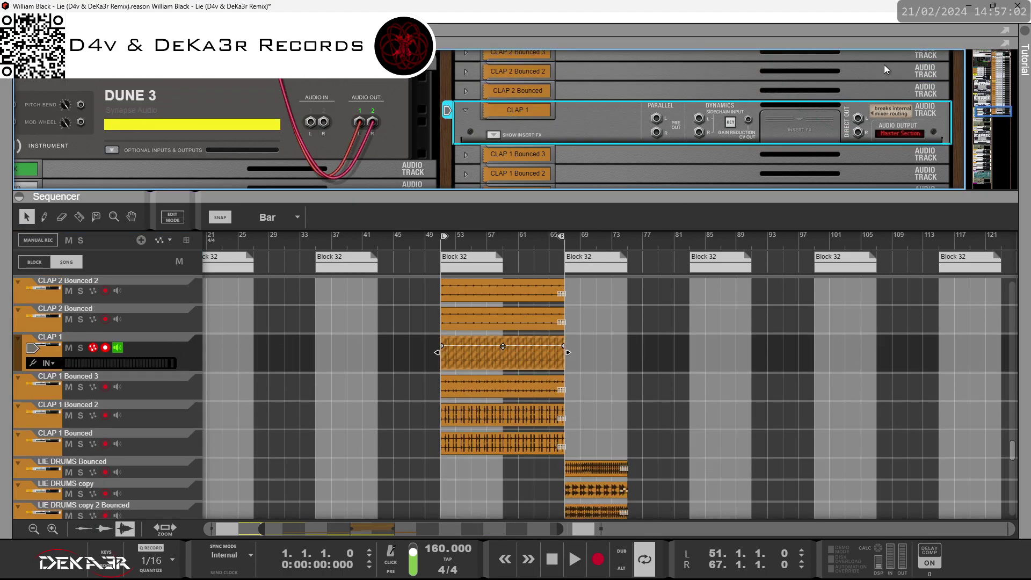
click(180, 352)
key(Delete)
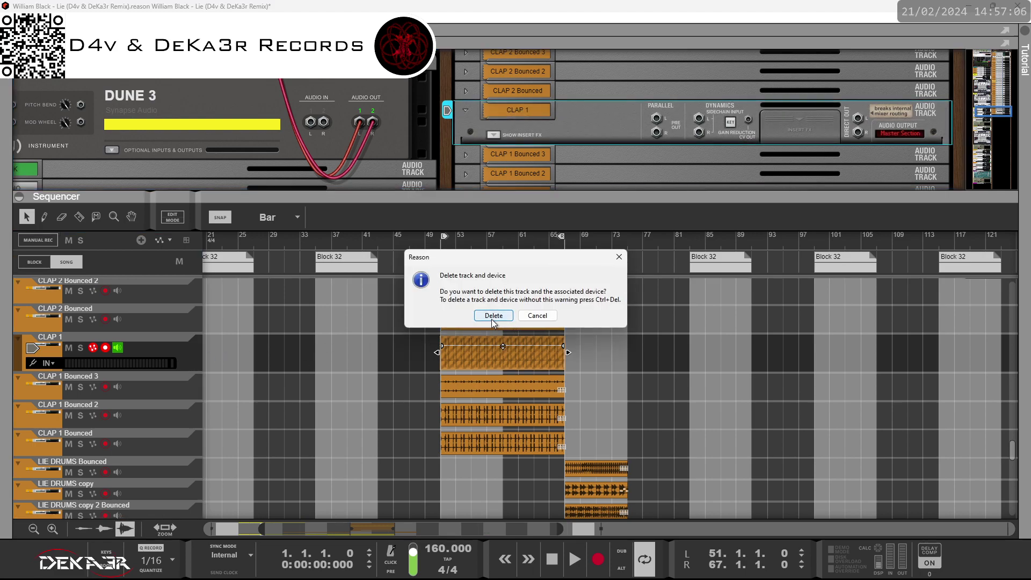
click(493, 318)
- Save the song with the bounced CLAP 1 tracks
scroll(629, 407, up, 3)
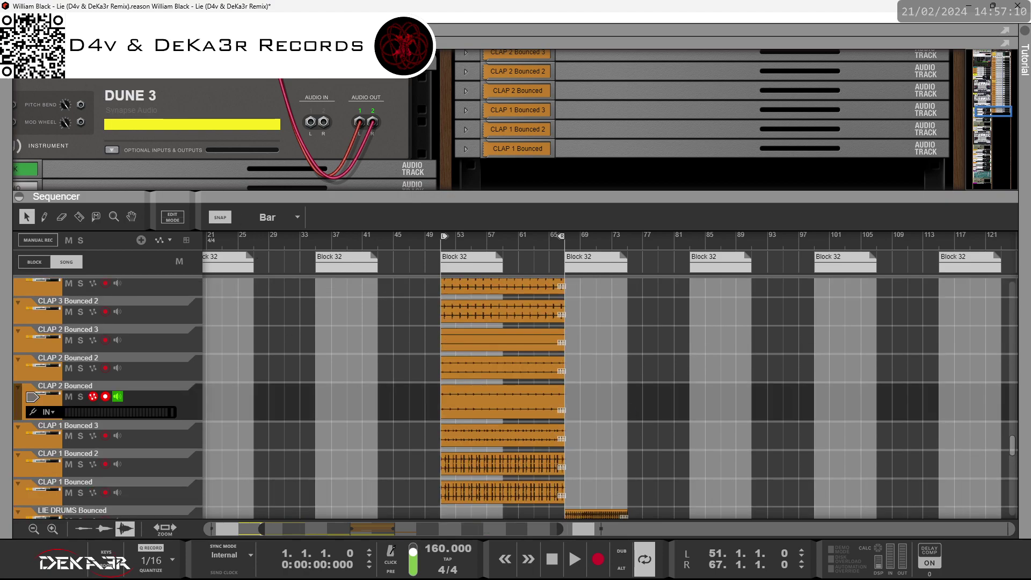
click(11, 17)
click(44, 99)
- Move the LIE DRUMS Bounced clip to bar 51, repeat it up to bar 67, and join both clips into one 16-bar clip
scroll(375, 371, down, 5)
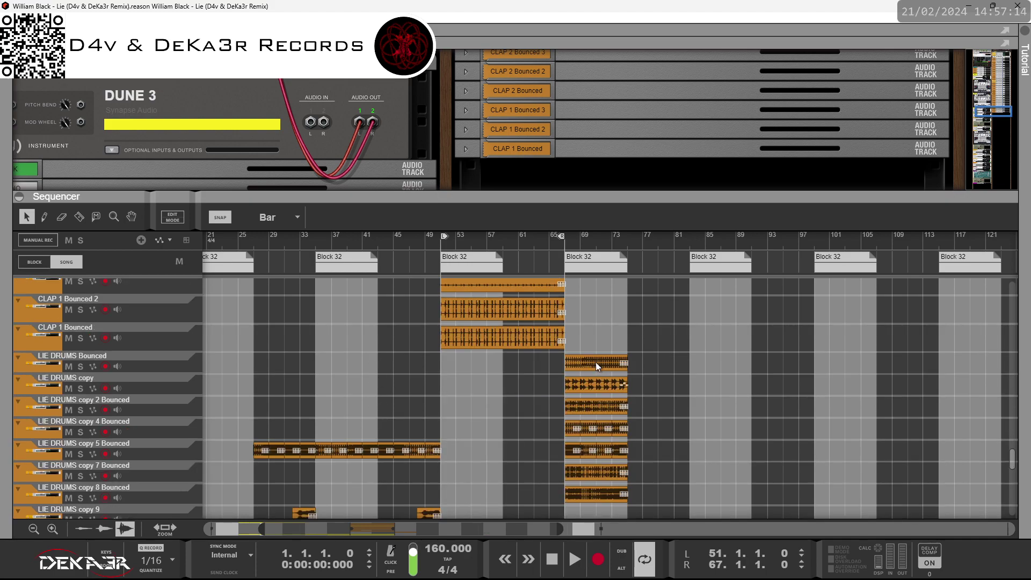
drag(595, 362, 538, 366)
right_click(476, 363)
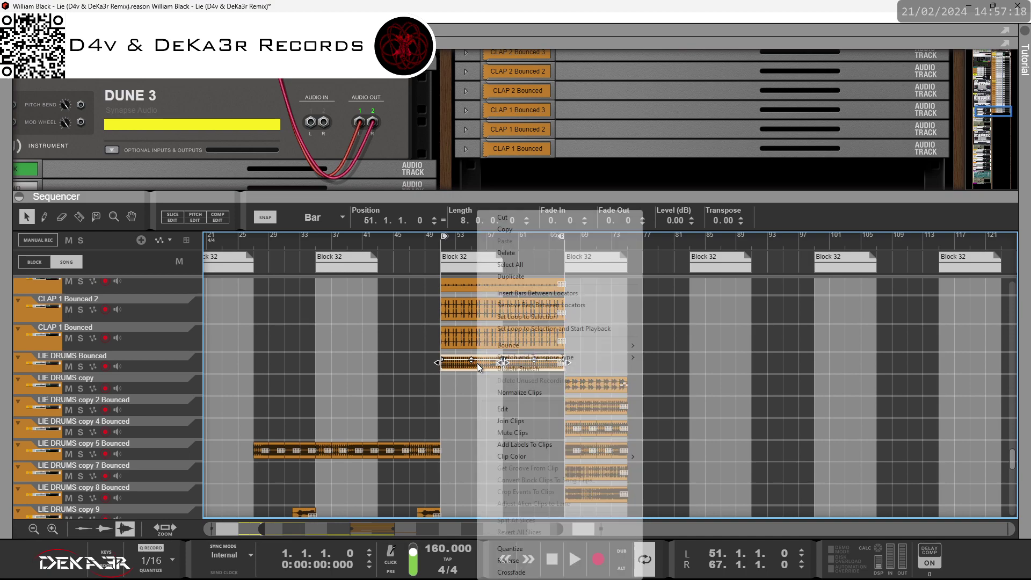
click(505, 421)
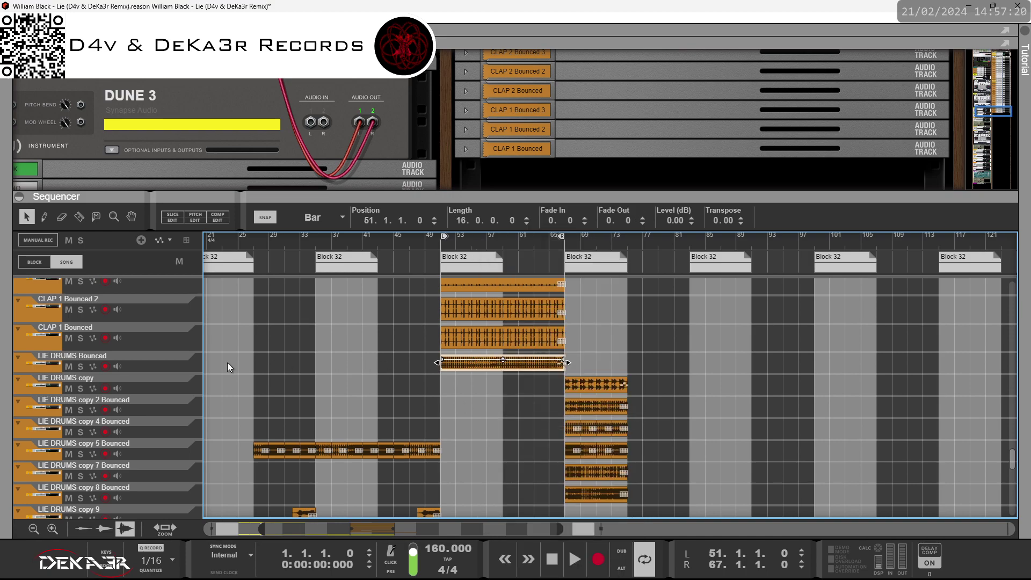
- Route the LIE DRUMS Bounced track's direct output into the ST SPLIT 4 input
click(165, 365)
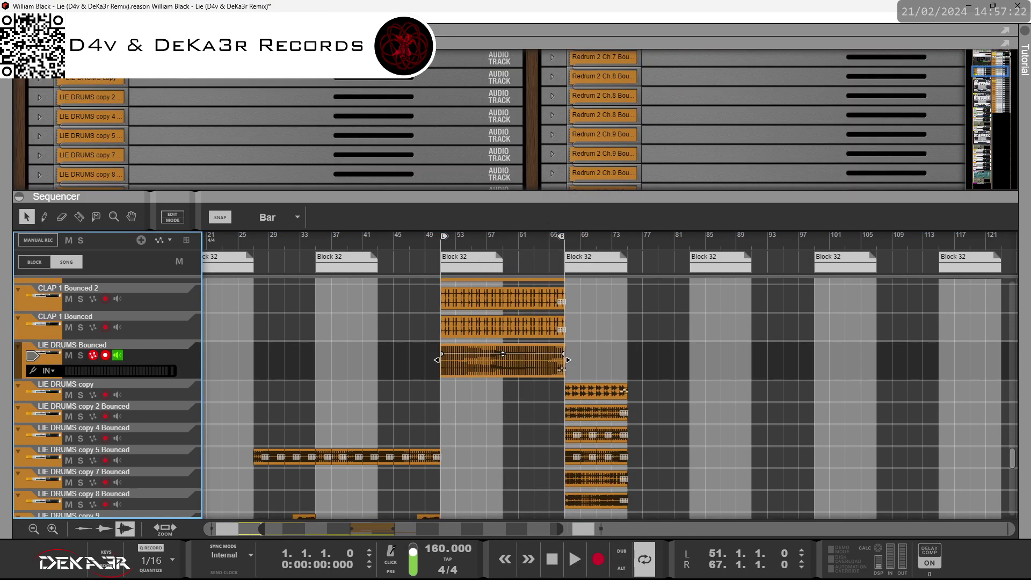
scroll(552, 103, up, 3)
drag(430, 68, 620, 127)
scroll(561, 73, down, 1)
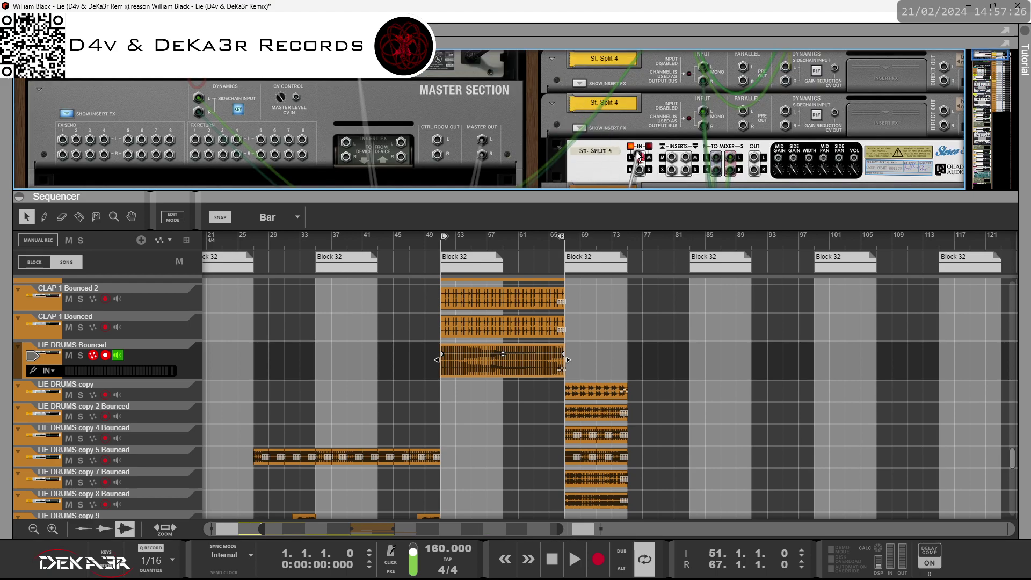
- Bounce the 16-bar LIE DRUMS Bounced clip in place
click(503, 365)
right_click(502, 365)
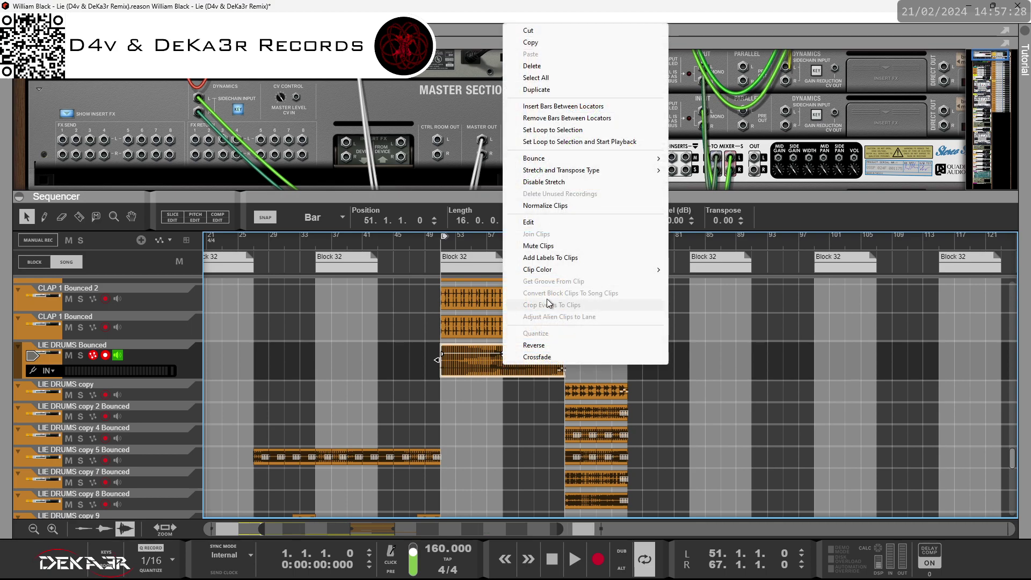
mouse_move(626, 161)
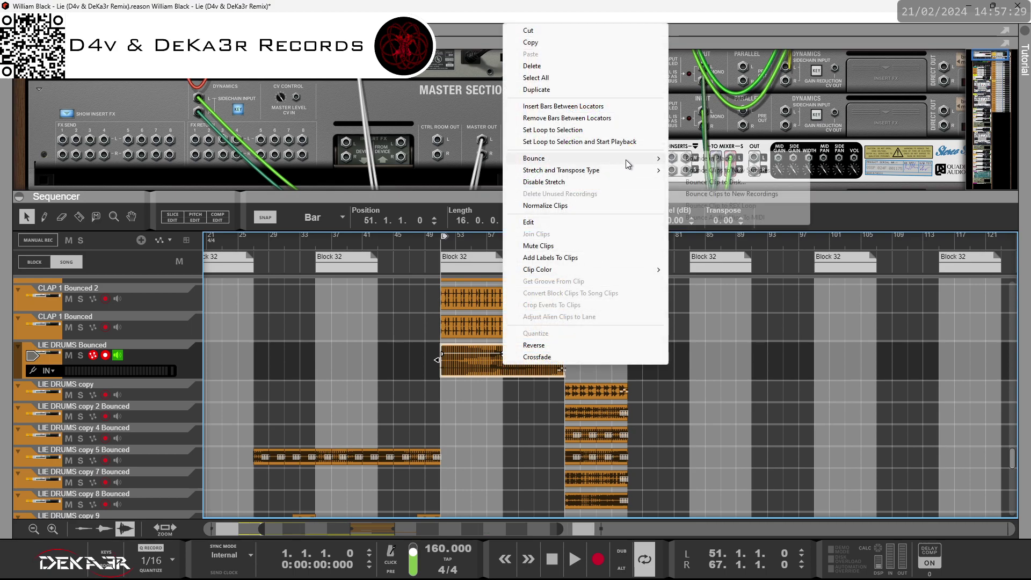
click(698, 158)
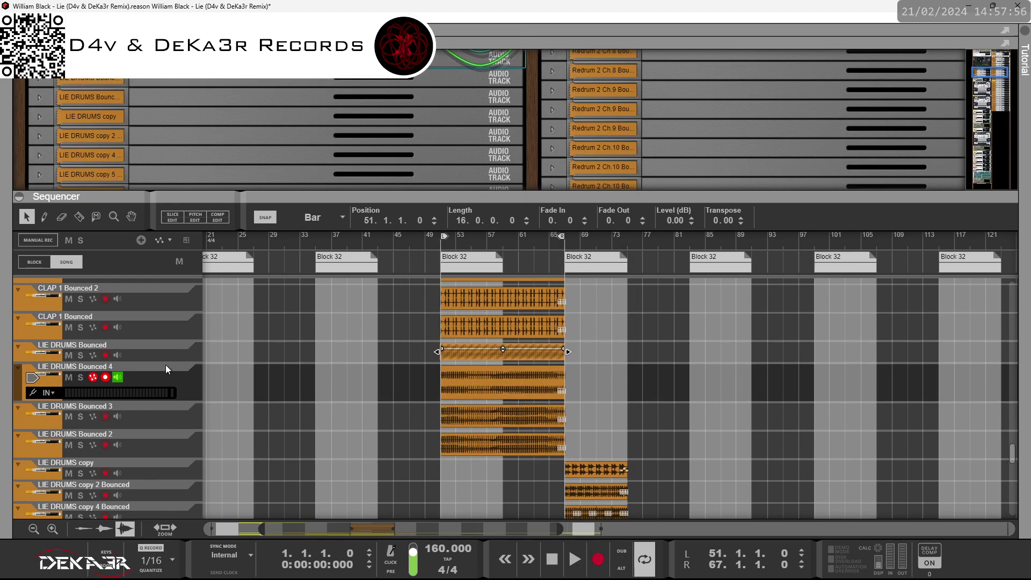
- Disconnect the LIE DRUMS Bounced device's direct output and delete its track and device, keeping the newly bounced tracks
click(154, 353)
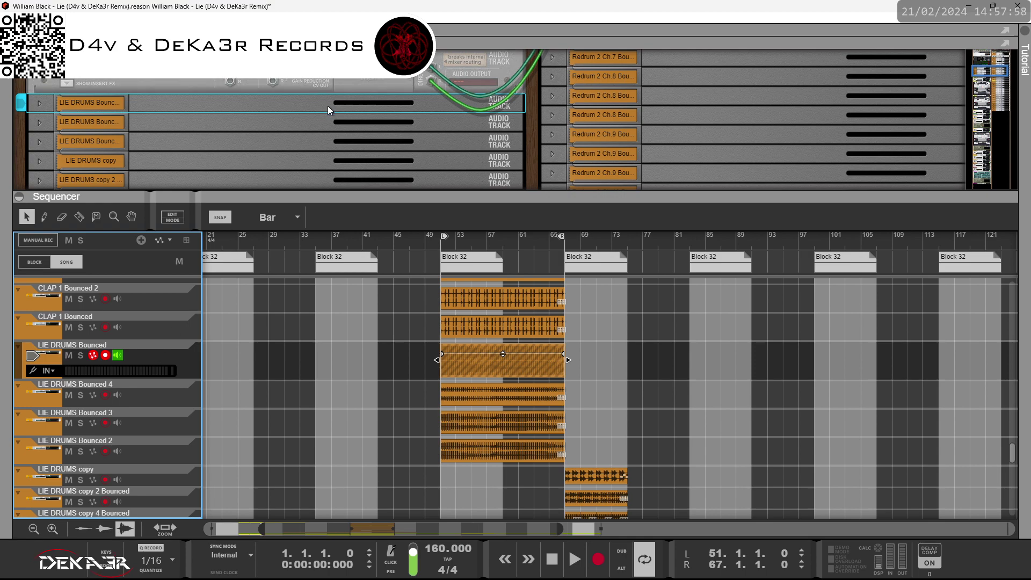
click(422, 73)
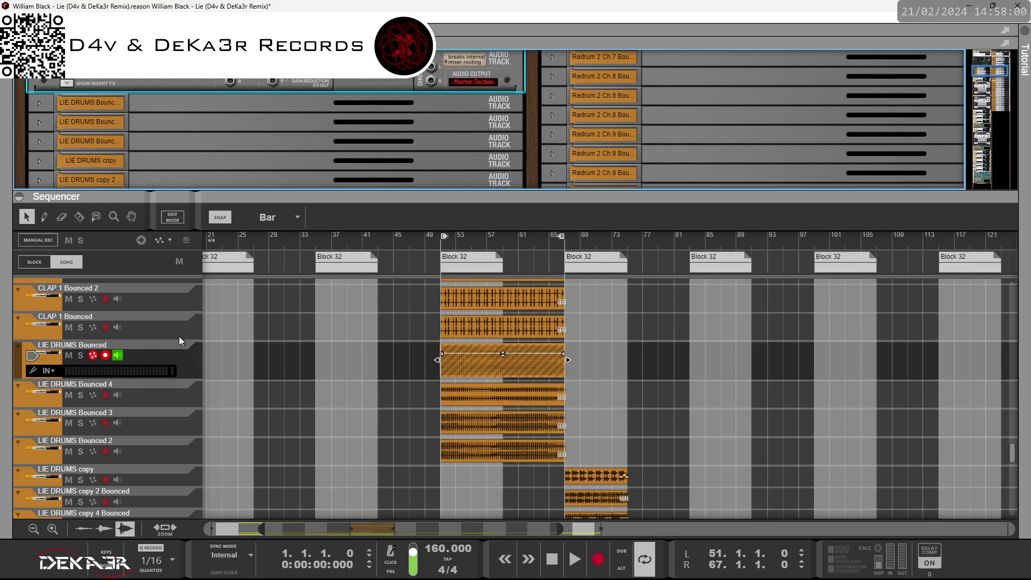
click(160, 359)
key(Delete)
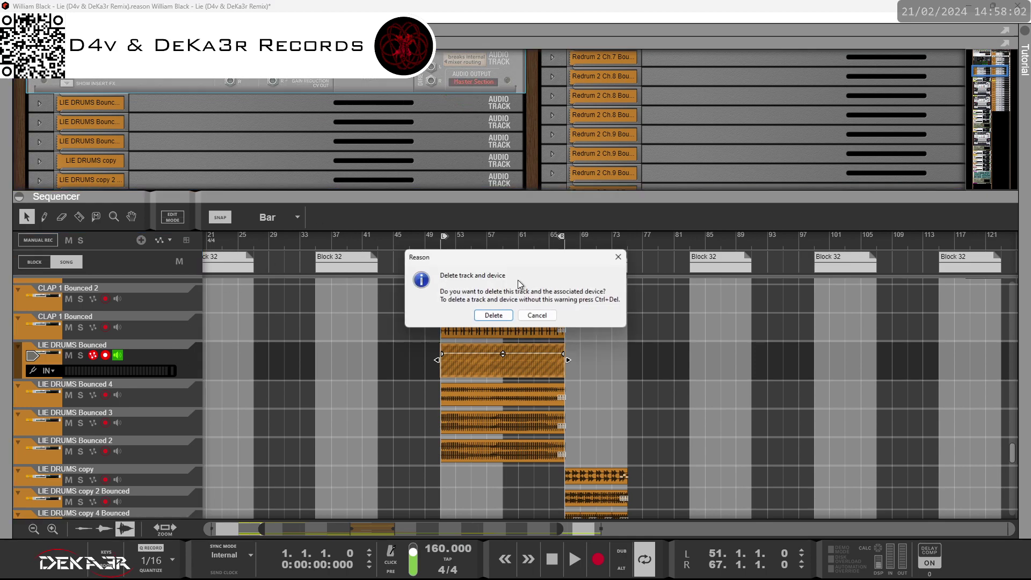
click(502, 316)
- Move the LIE DRUMS copy clip to bar 51, repeat it up to bar 67, and join both clips into one 16-bar clip
scroll(579, 391, down, 3)
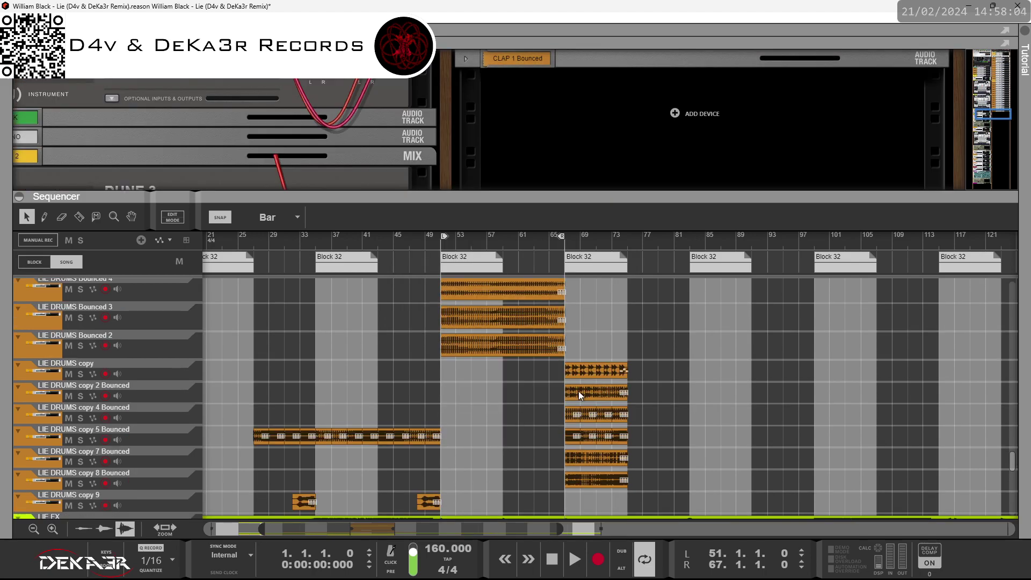
drag(590, 372, 517, 375)
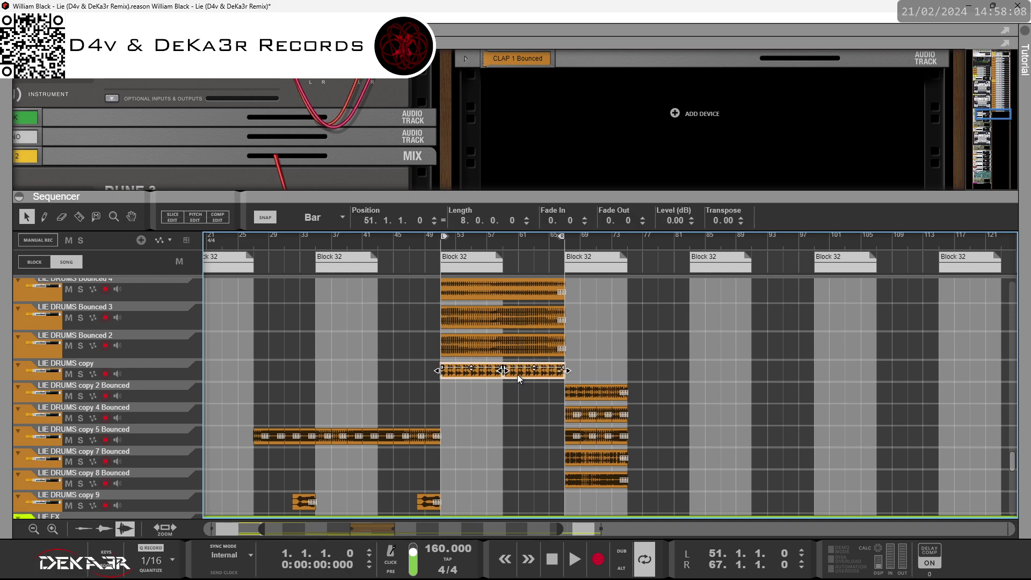
right_click(515, 374)
click(579, 243)
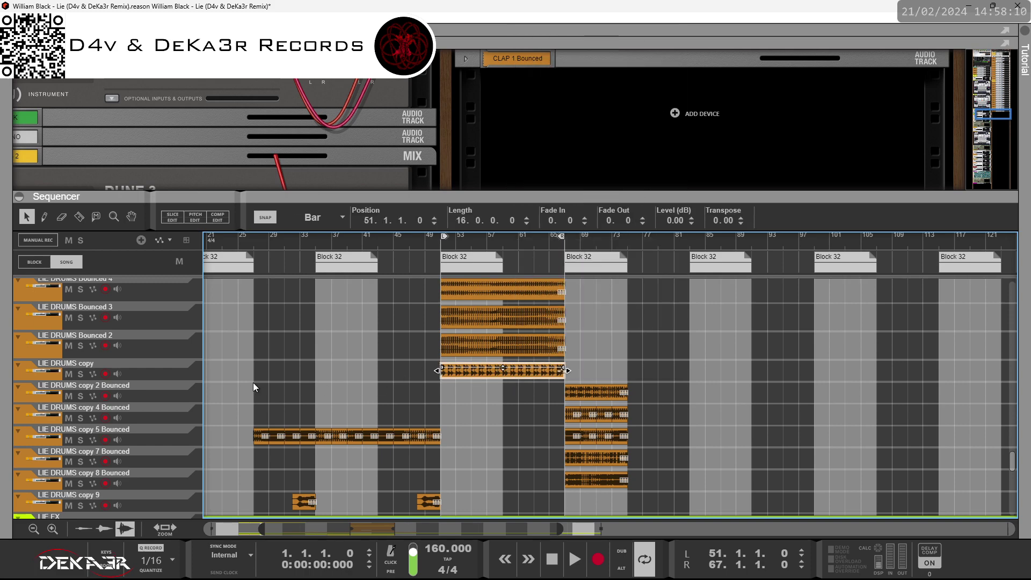
- Route the LIE DRUMS copy track's direct output into the ST SPLIT 4 input
click(170, 373)
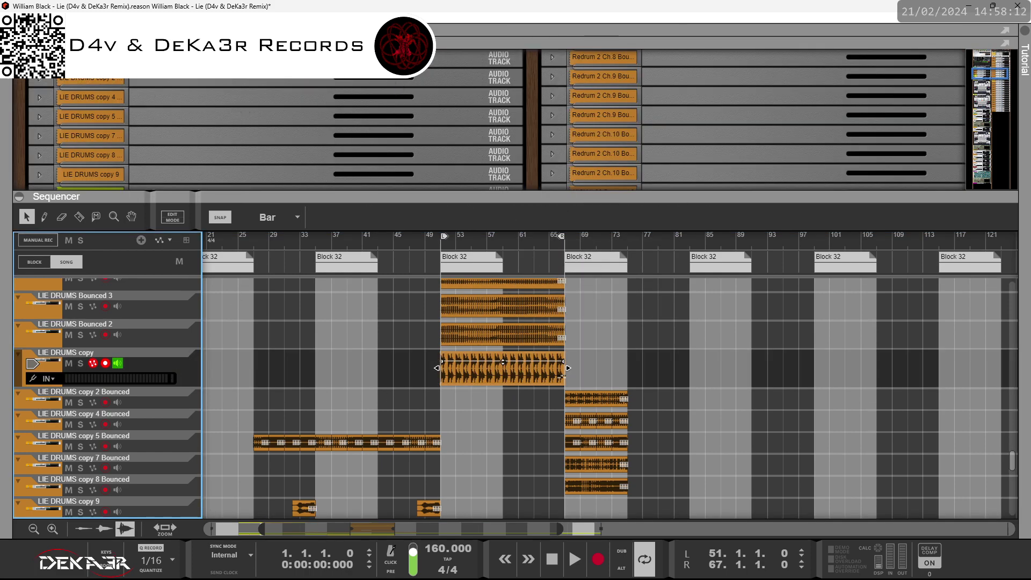
click(40, 58)
key(Tab)
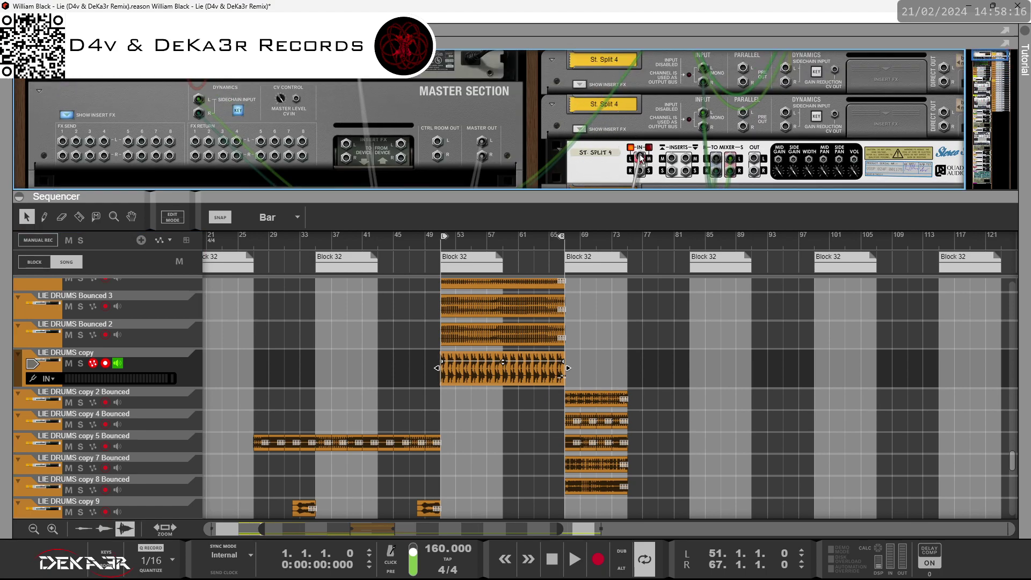
drag(640, 156, 641, 158)
click(179, 367)
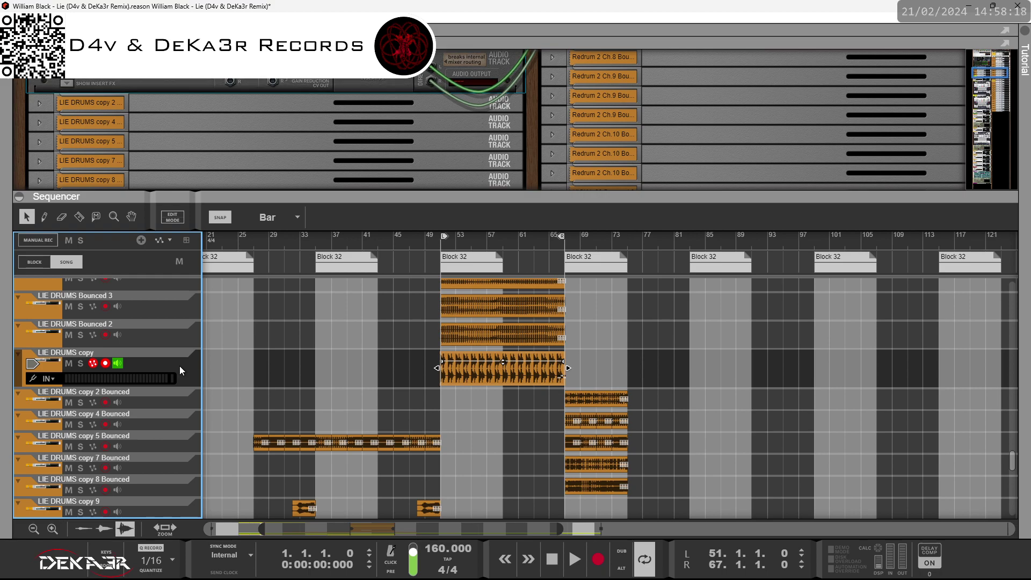
- Bounce the 16-bar LIE DRUMS copy clip in place
click(488, 373)
right_click(489, 373)
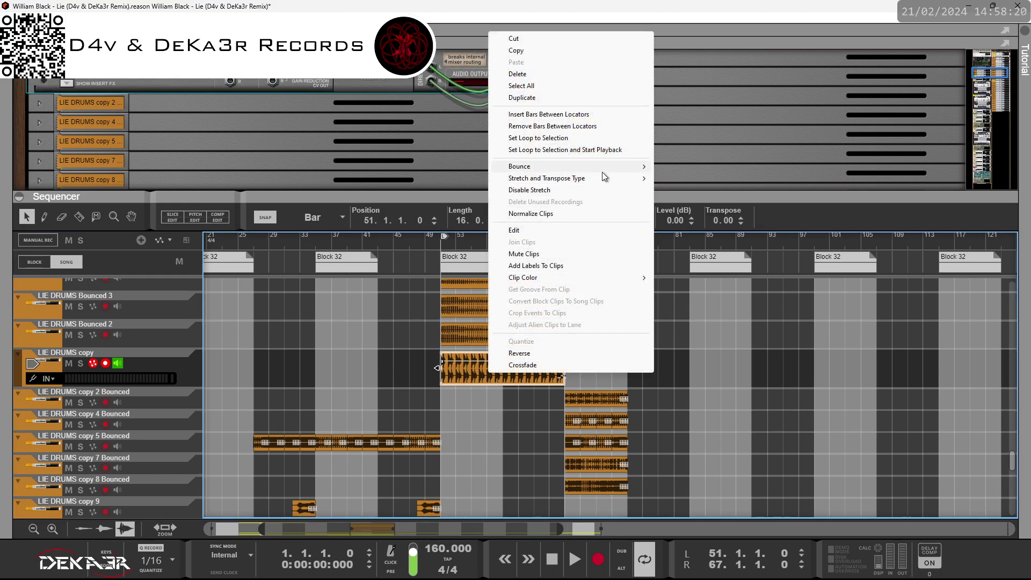
mouse_move(602, 170)
click(693, 167)
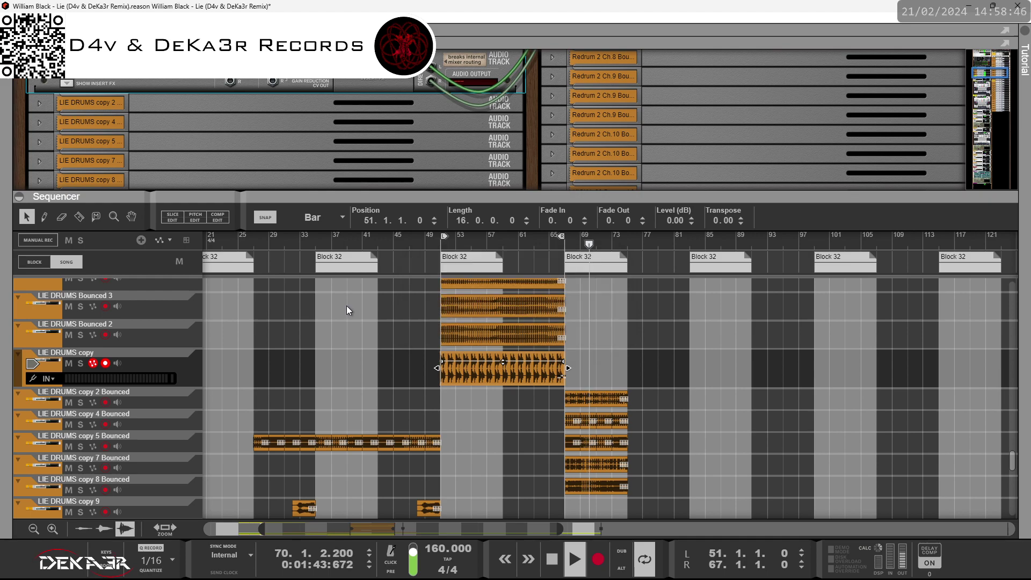
- Disconnect the LIE DRUMS copy device's direct output and delete its track and device, keeping the bounced tracks
click(167, 362)
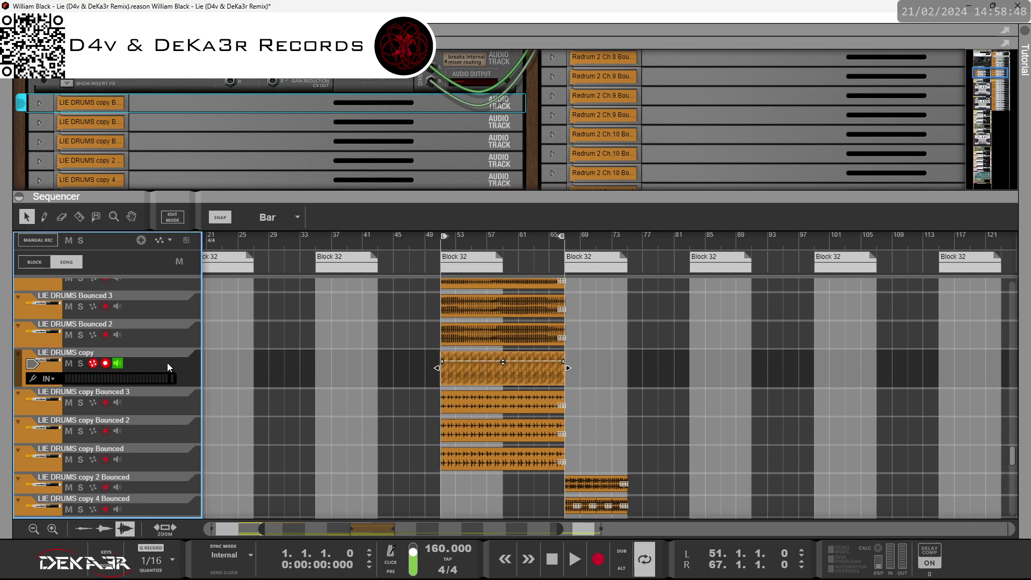
click(402, 90)
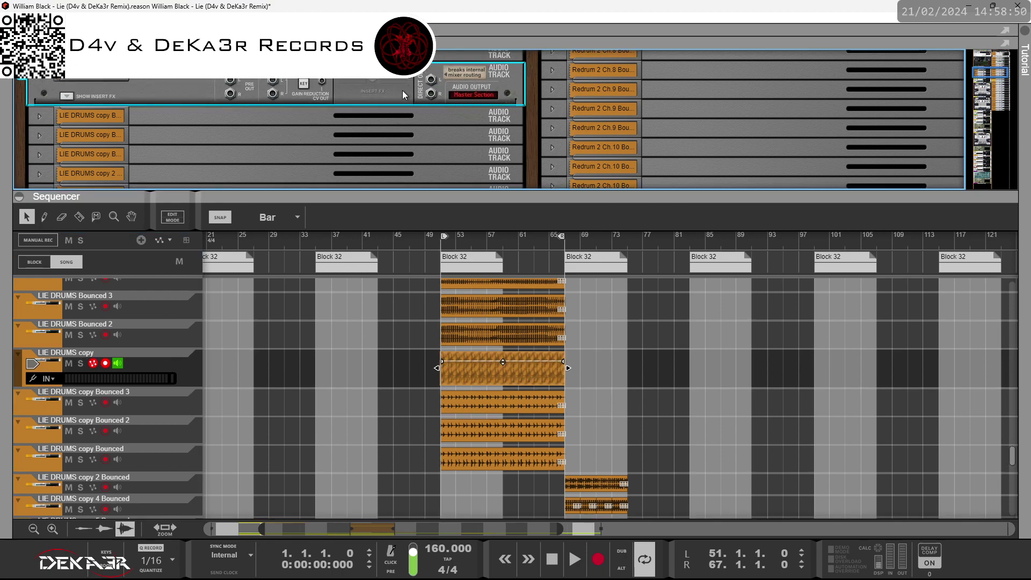
click(182, 361)
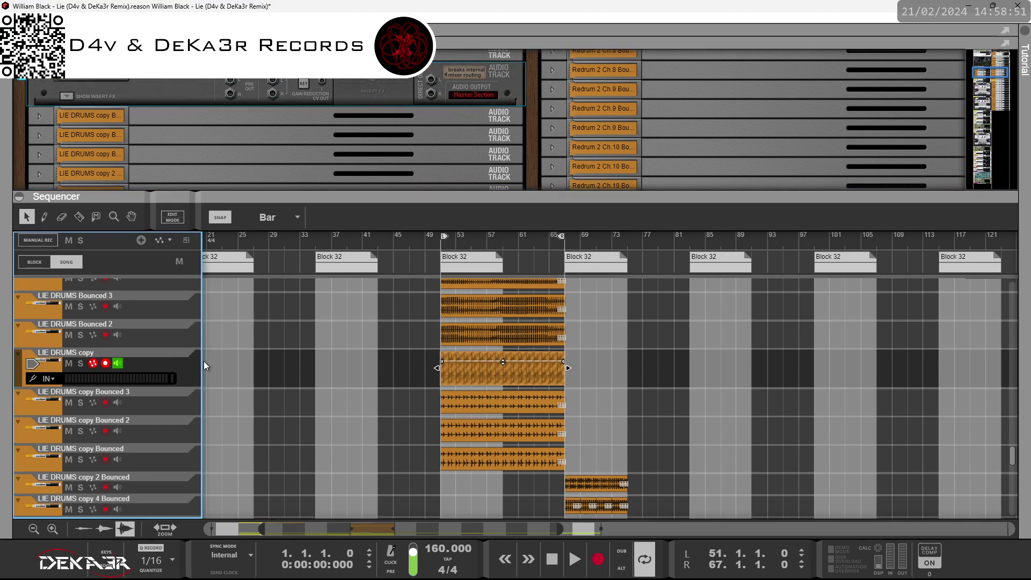
click(502, 376)
click(148, 367)
key(Delete)
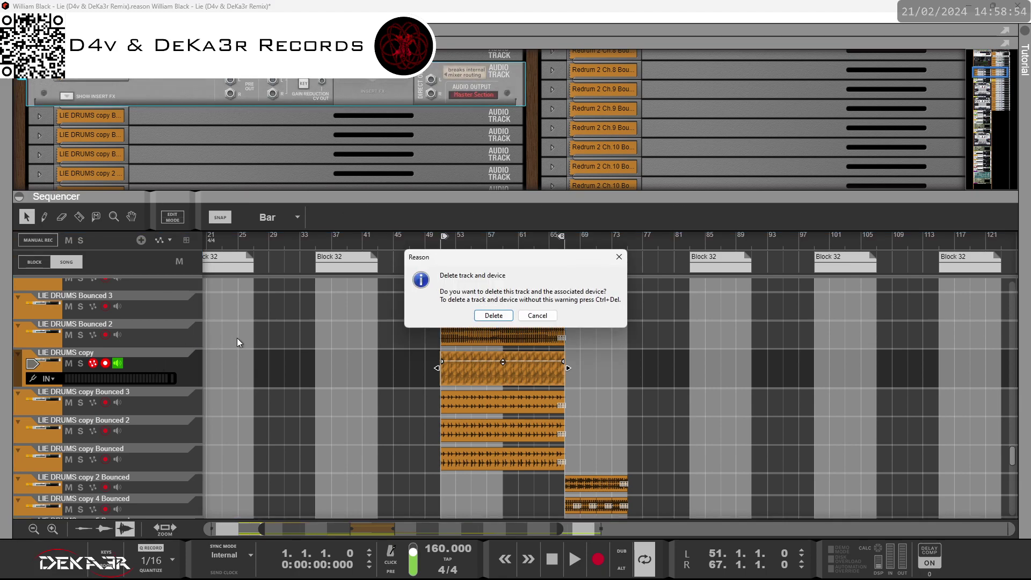
click(493, 317)
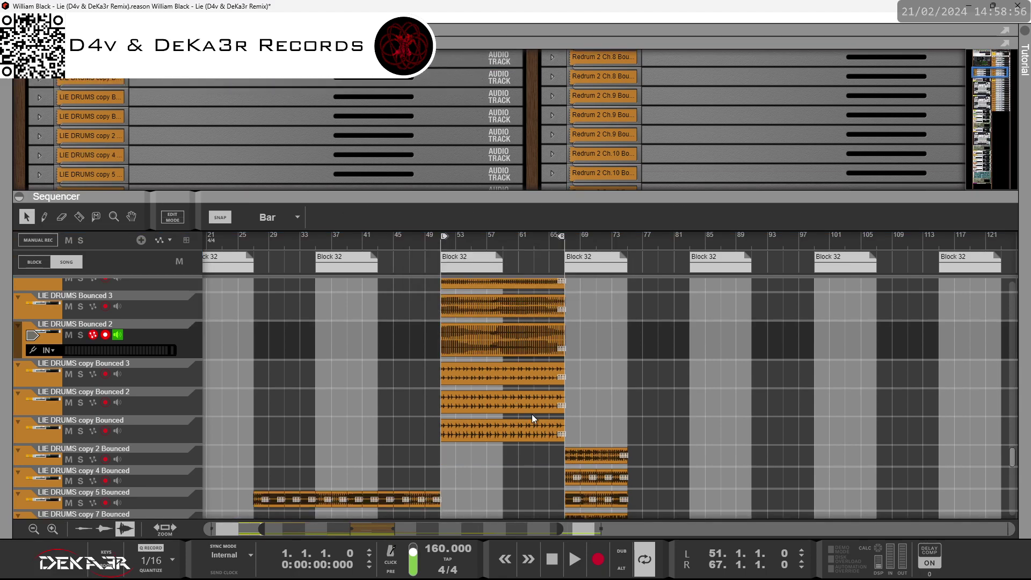
- Move the LIE DRUMS copy 2 Bounced clip to bar 51, repeat it up to bar 67, and join both into one 16-bar clip
drag(585, 456, 528, 460)
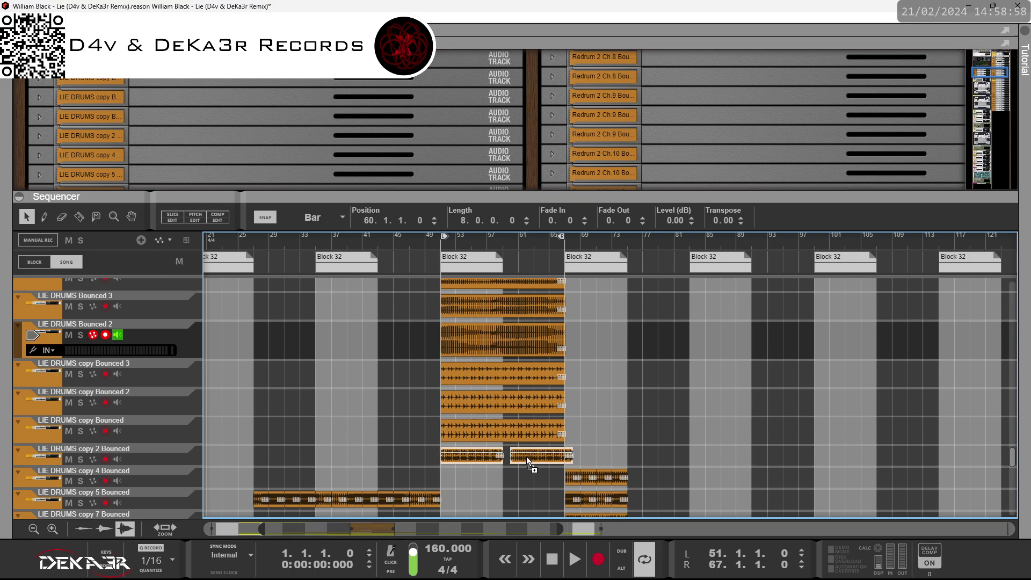
right_click(475, 457)
click(523, 299)
- Expand the LIE DRUMS copy 2 Bounced device and route its direct output into the ST SPLIT 4 input
click(182, 459)
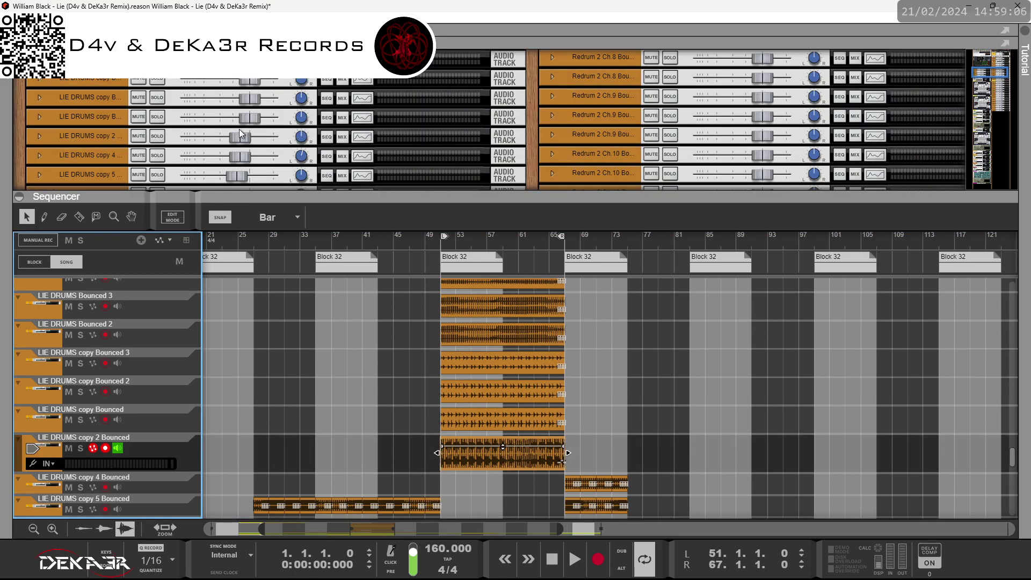
click(39, 136)
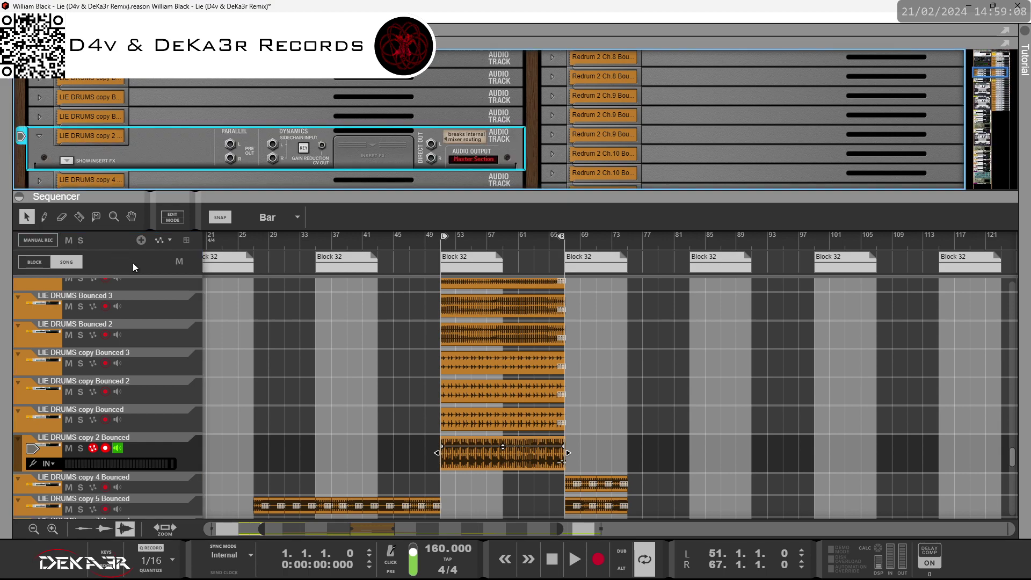
click(144, 441)
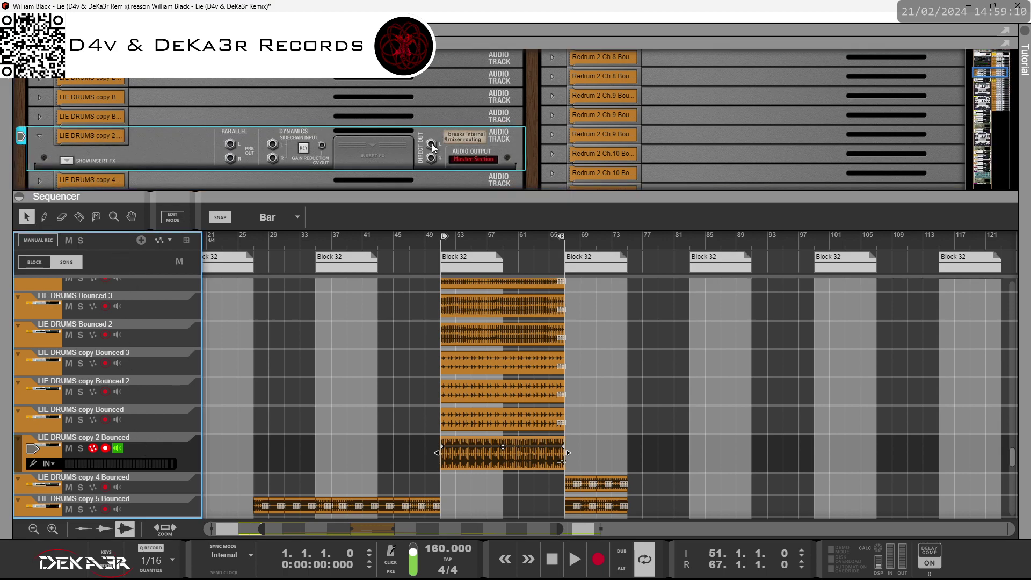
drag(431, 144, 639, 74)
scroll(502, 131, up, 4)
- Bounce the 16-bar LIE DRUMS copy 2 Bounced clip in place
click(480, 458)
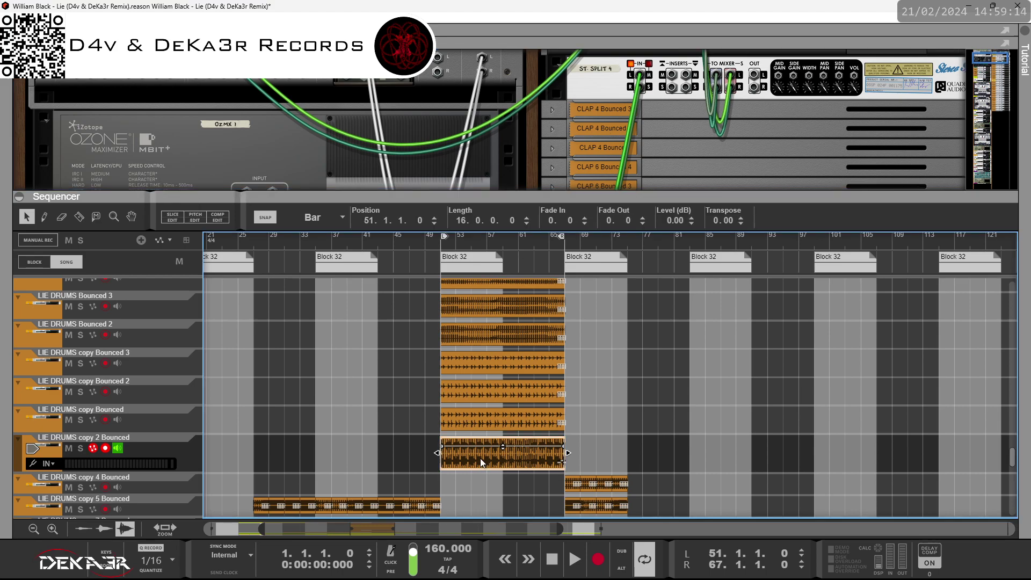
right_click(480, 458)
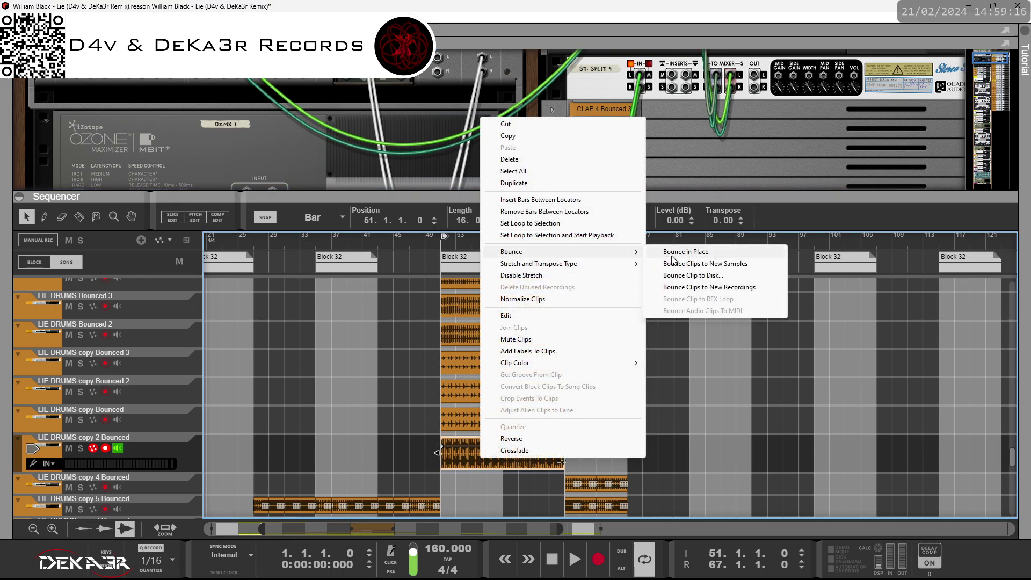
click(673, 252)
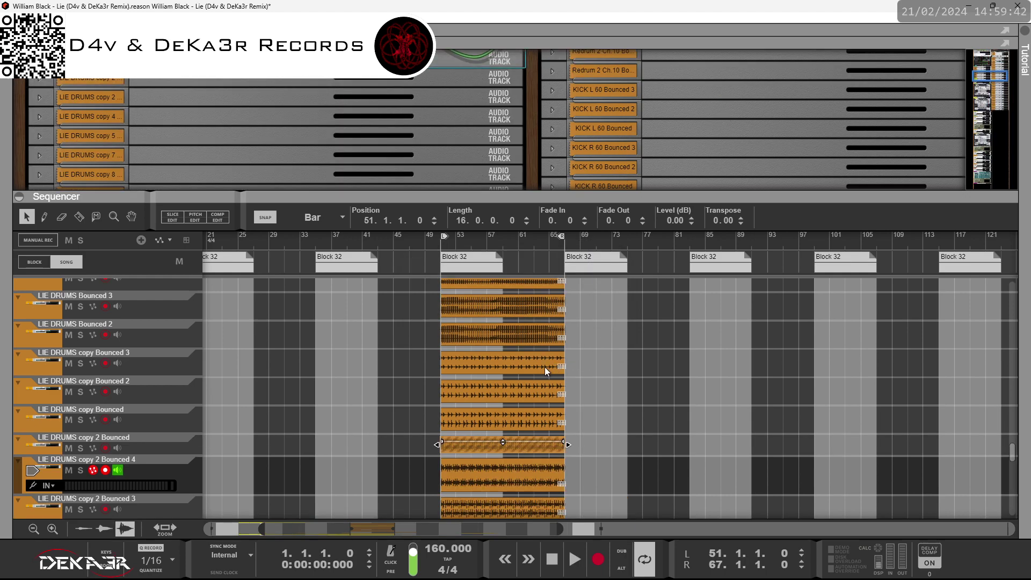
- Disconnect the LIE DRUMS copy 2 Bounced device's direct output and delete its track and device, keeping the newly bounced tracks
scroll(545, 366, down, 3)
click(162, 375)
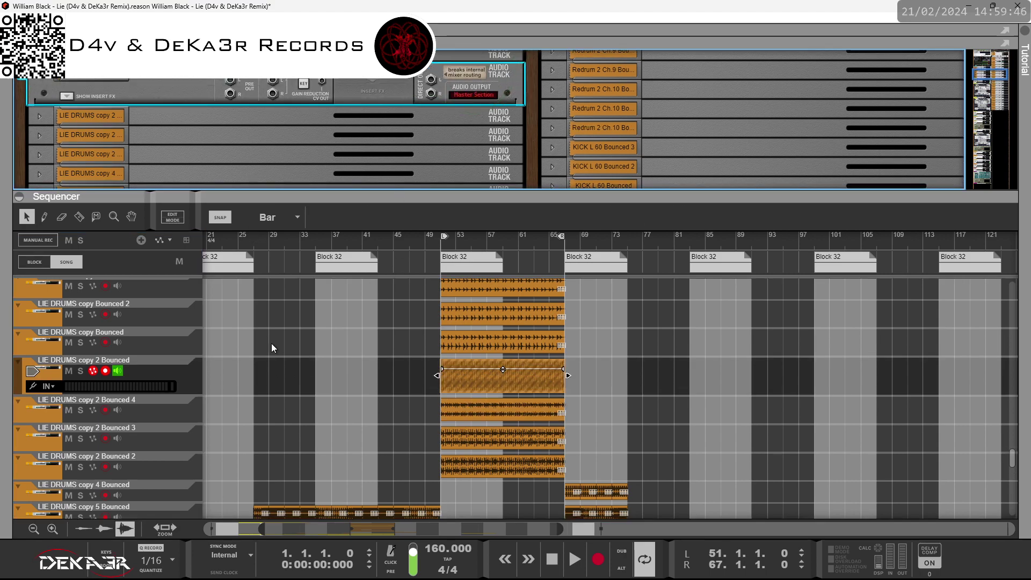
click(169, 375)
key(Delete)
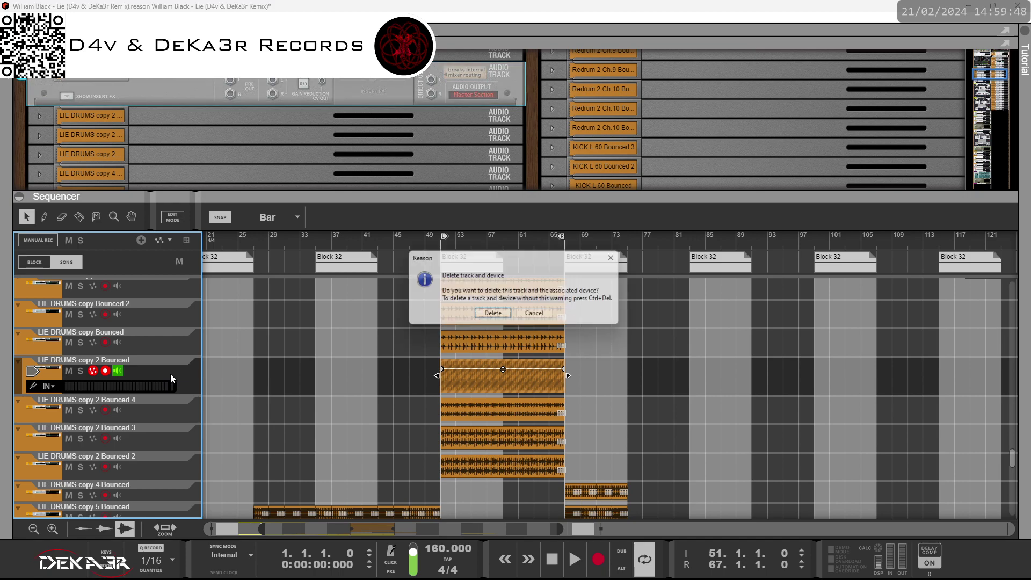
click(493, 316)
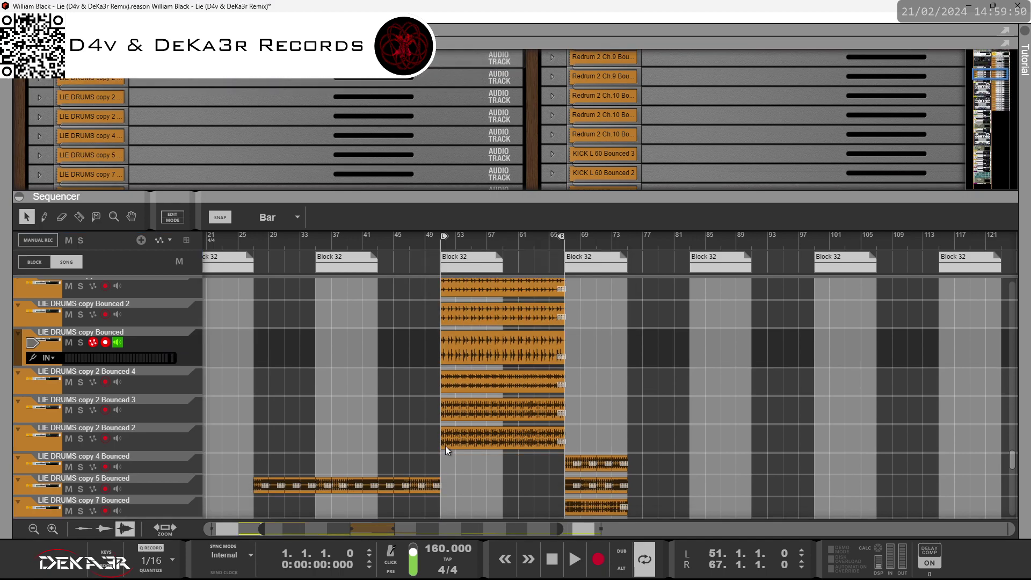
- Join the LIE DRUMS copy 4 Bounced clips into one 8-bar clip, move it to bar 51, and repeat it at bar 59
scroll(446, 446, down, 2)
click(573, 385)
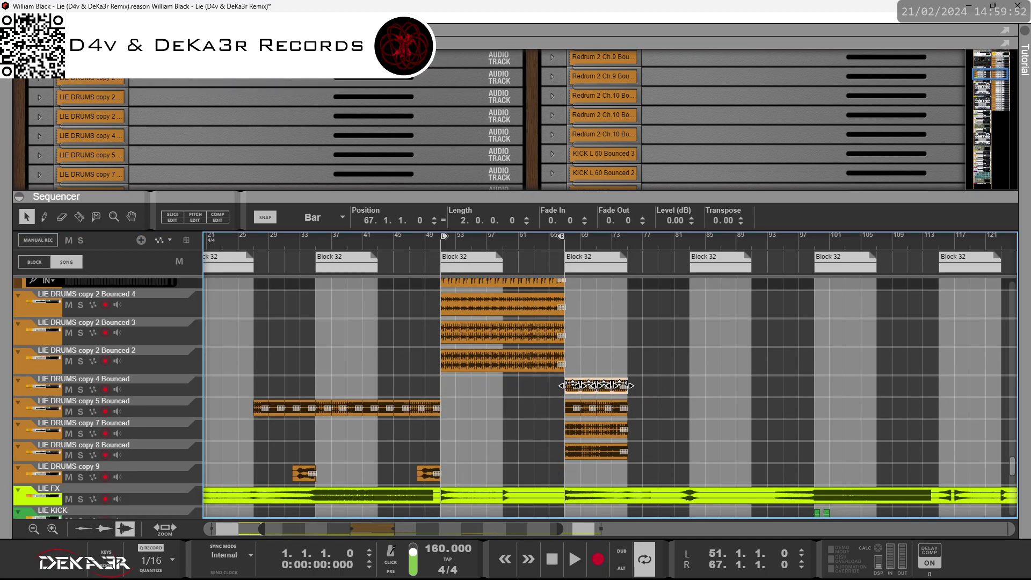
right_click(574, 391)
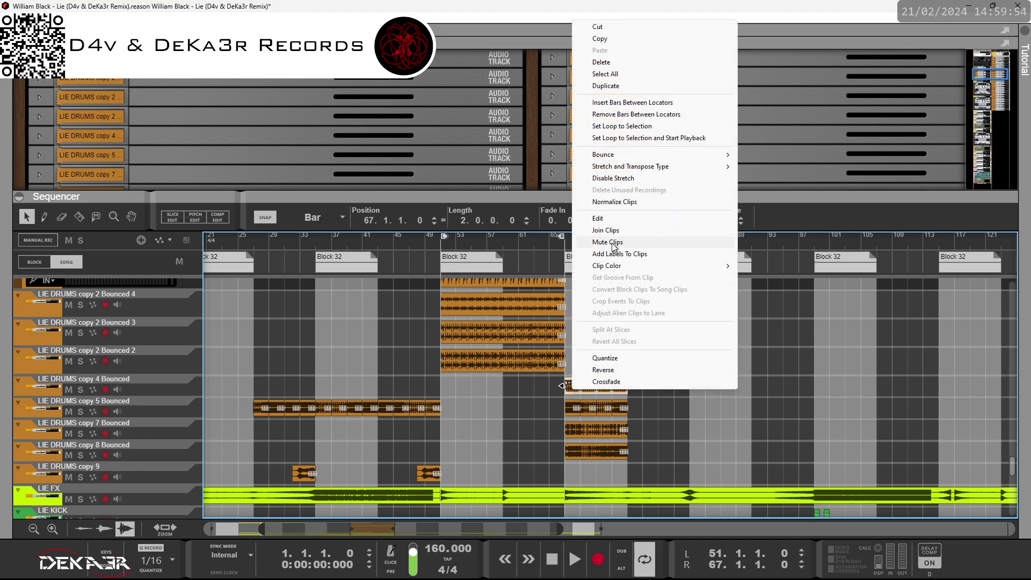
click(603, 240)
drag(574, 388, 515, 392)
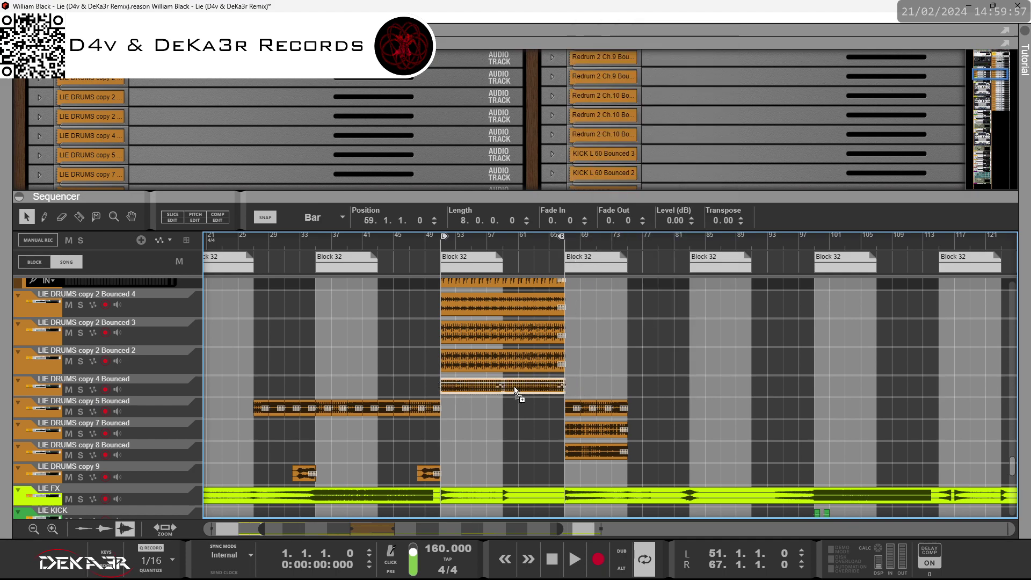
- Select the LIE DRUMS copy 4 Bounced track and save the song
click(130, 390)
click(12, 17)
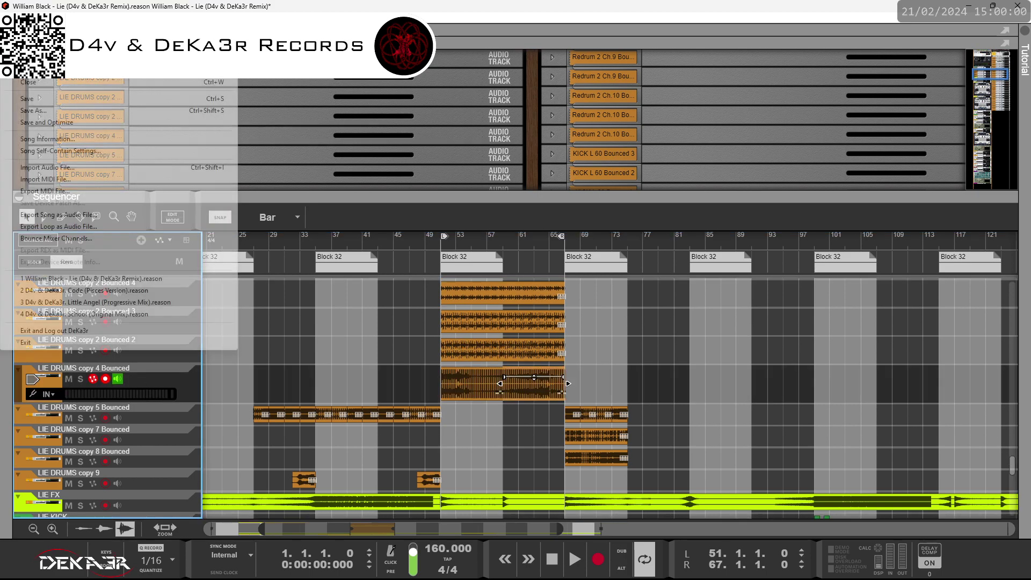
click(29, 99)
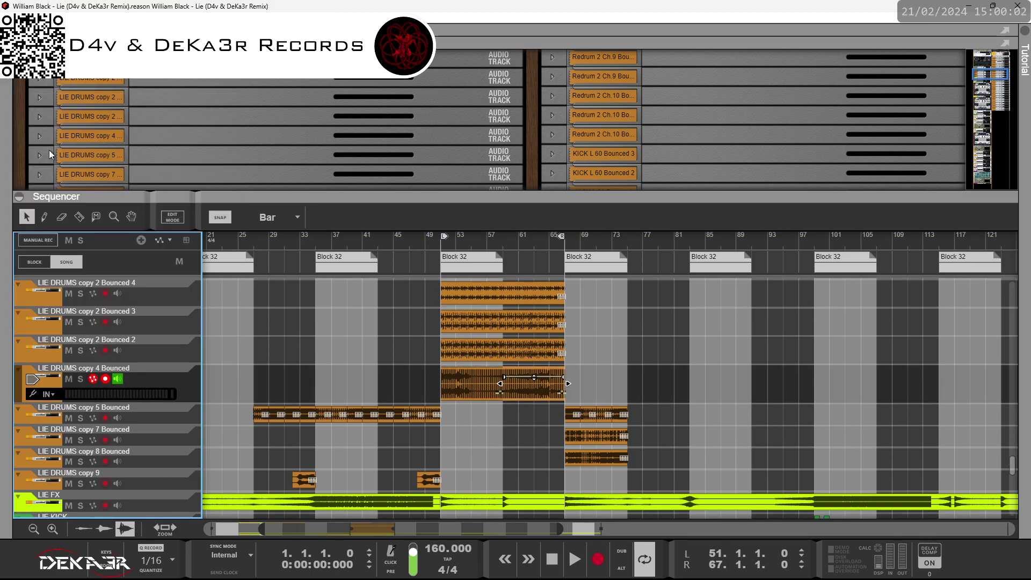
- Route the LIE DRUMS copy 4 Bounced device's left and right direct outputs to the ST SPLIT 4 inputs
click(40, 137)
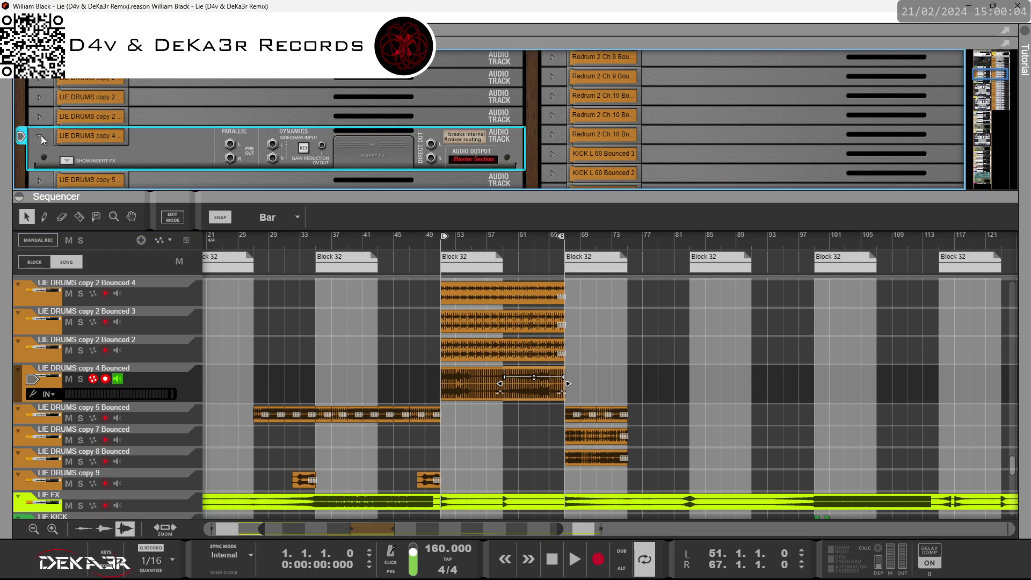
drag(432, 144, 639, 158)
scroll(547, 109, up, 8)
scroll(516, 159, down, 4)
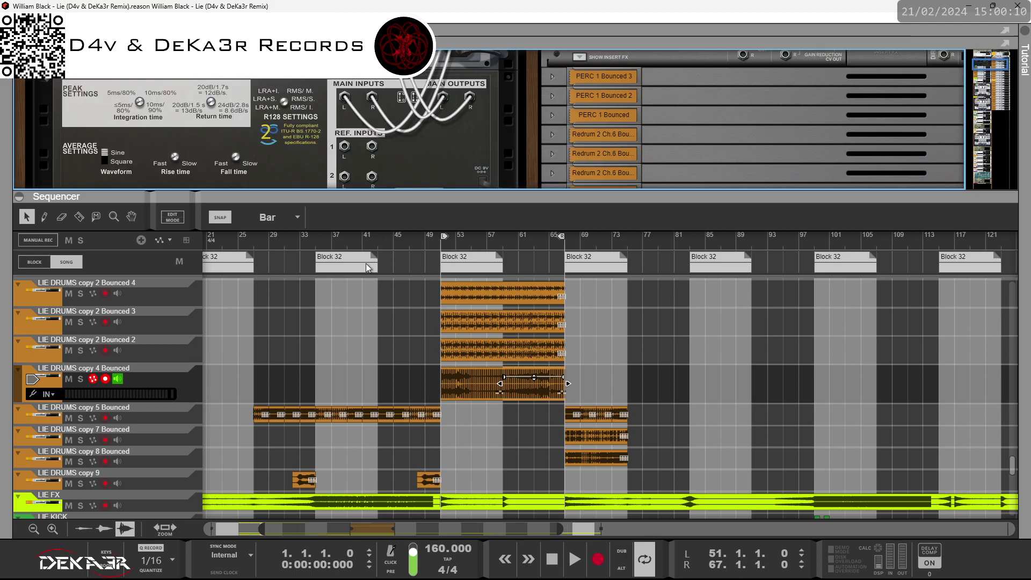
click(175, 380)
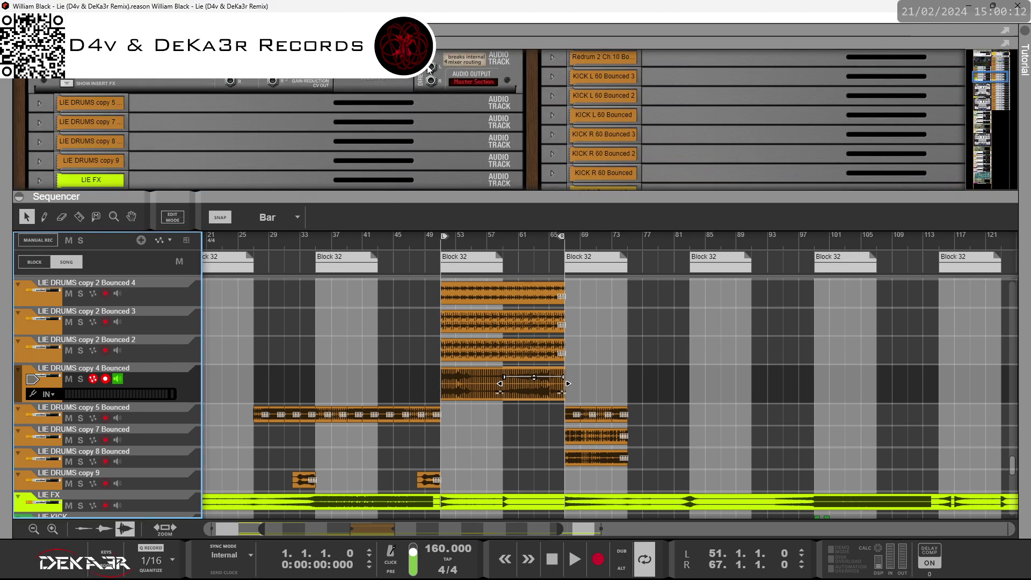
drag(431, 67, 642, 87)
scroll(579, 99, up, 3)
scroll(579, 98, down, 2)
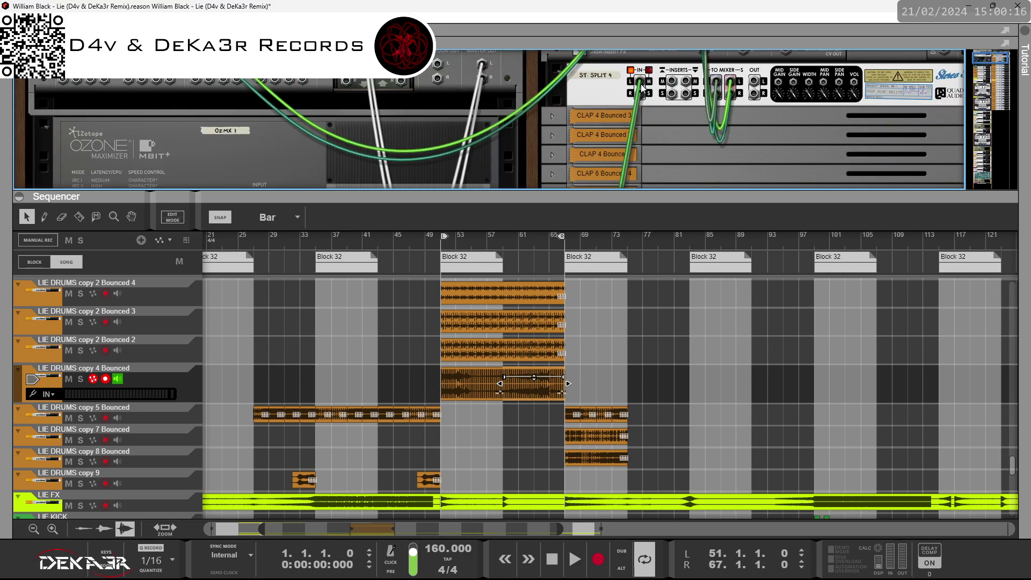
- Join the two LIE DRUMS copy 4 Bounced clips into one 16-bar clip at bar 51 and bounce it in place
click(183, 385)
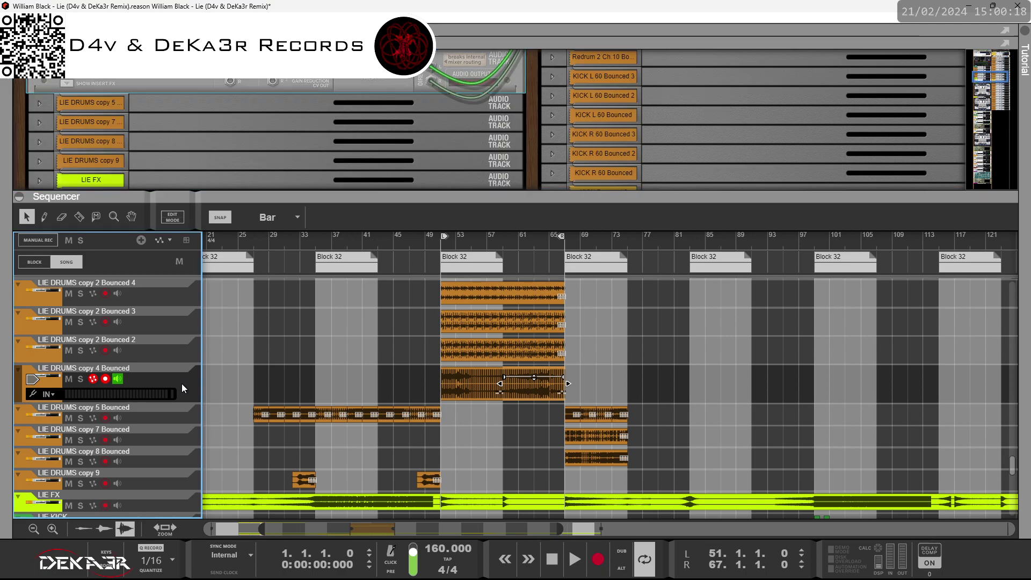
click(469, 386)
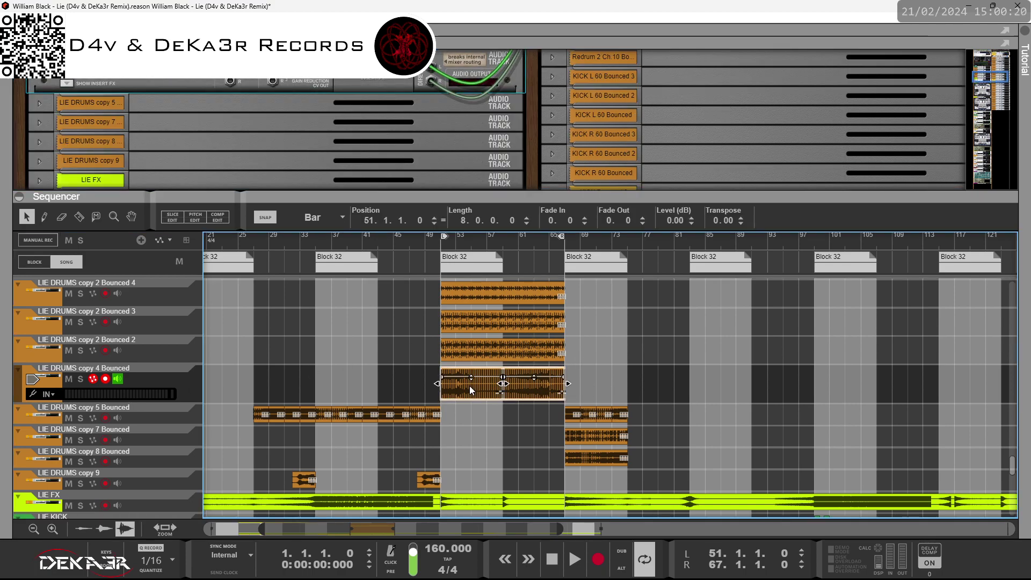
right_click(470, 385)
click(504, 256)
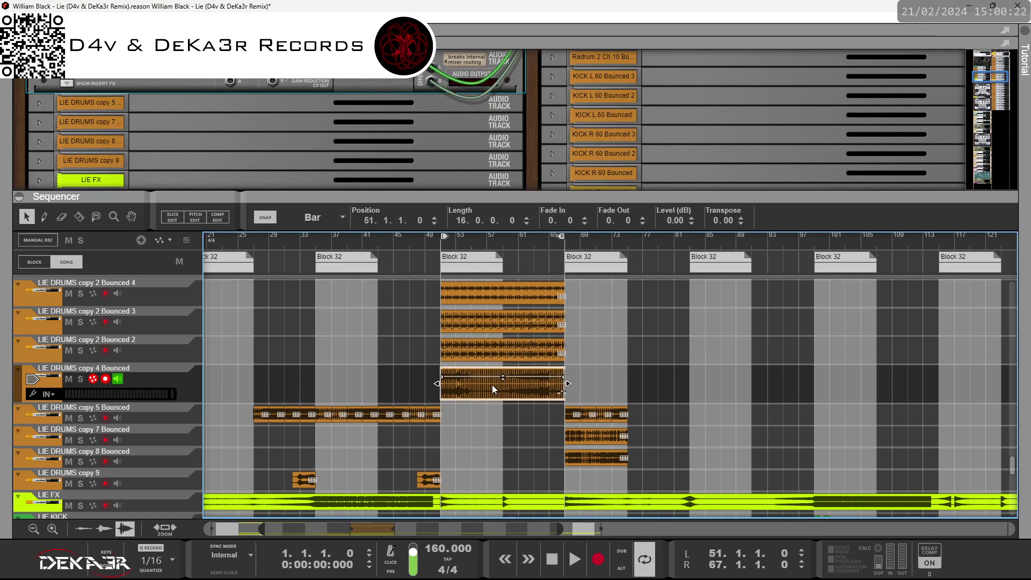
right_click(491, 392)
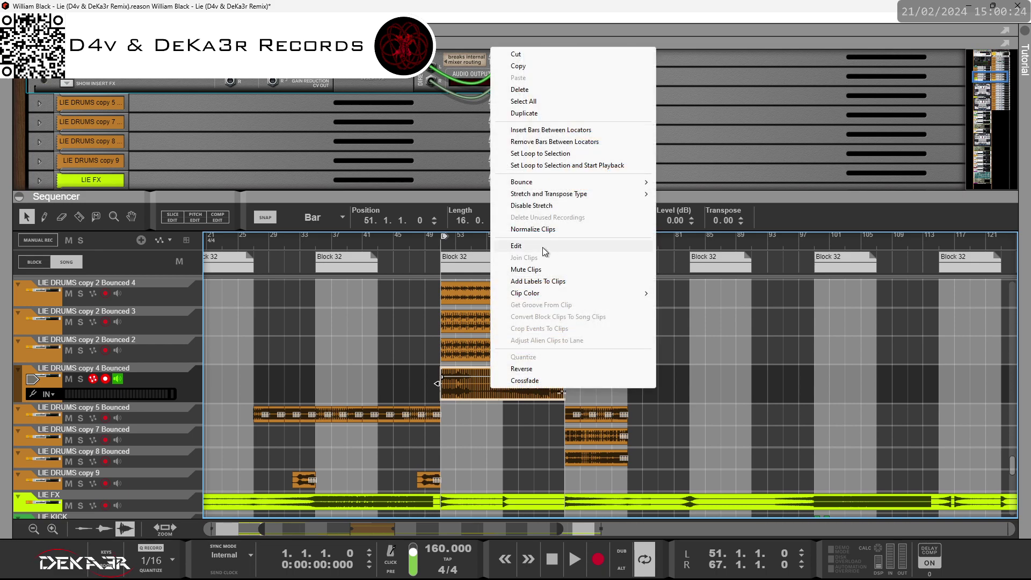
mouse_move(542, 188)
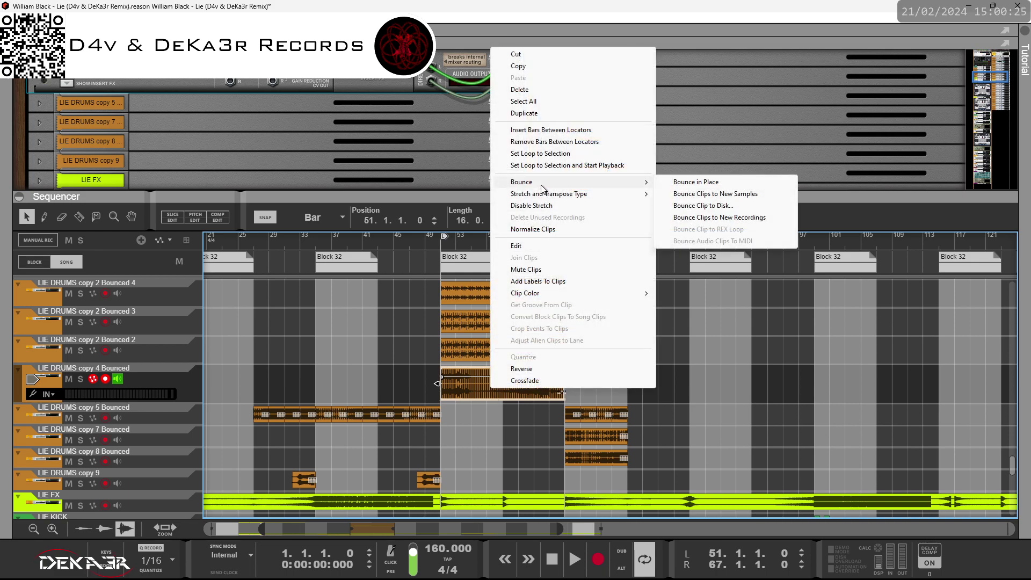
click(696, 183)
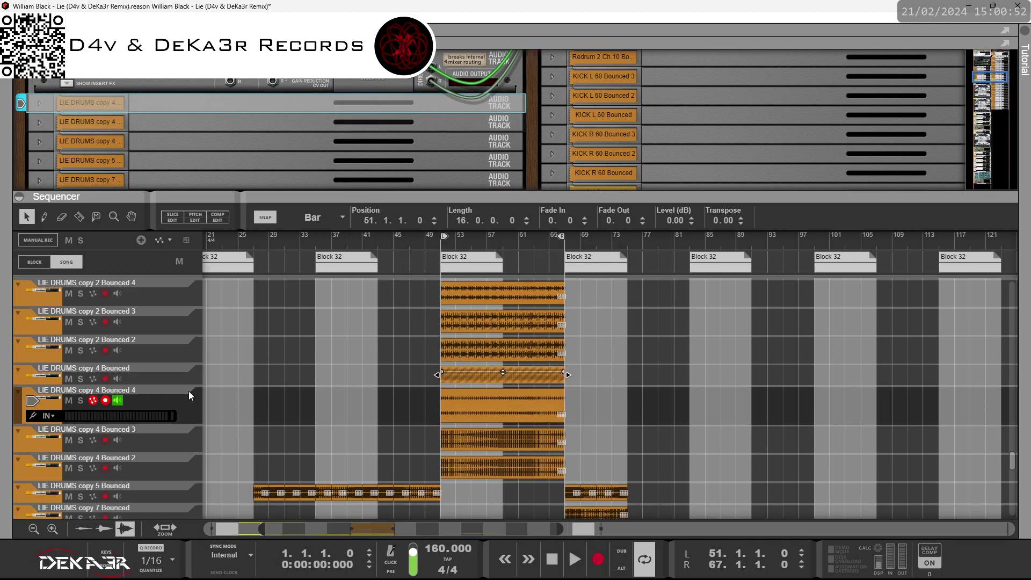
- Disconnect the LIE DRUMS copy 4 Bounced device's direct output and delete its track and device, keeping the newly bounced tracks
click(162, 405)
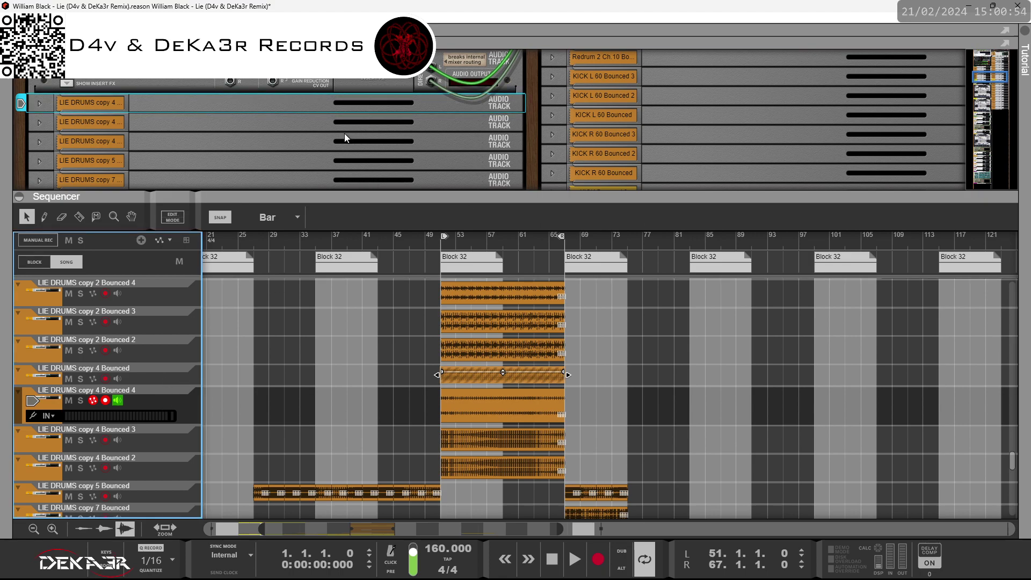
click(187, 374)
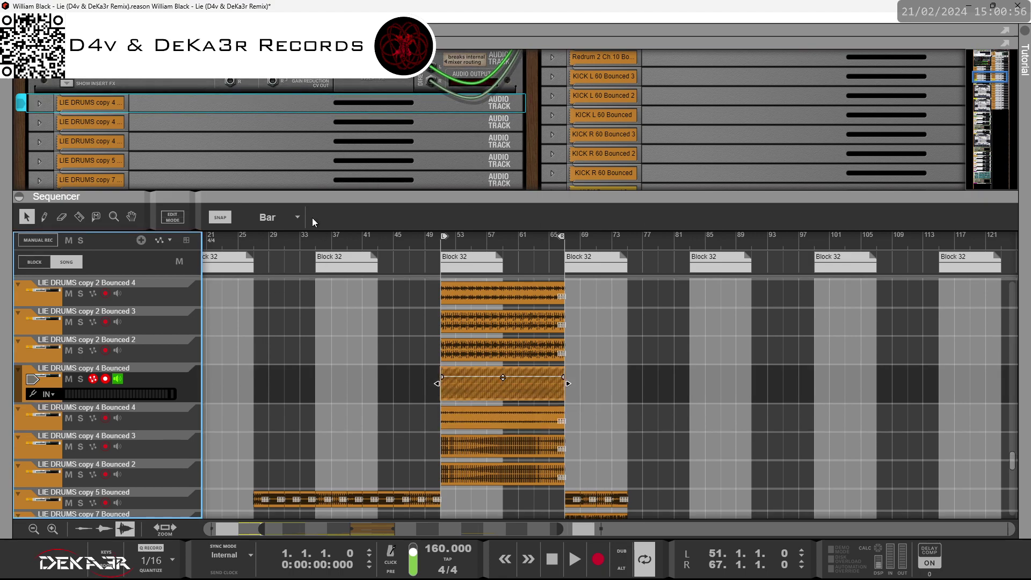
drag(428, 69, 406, 85)
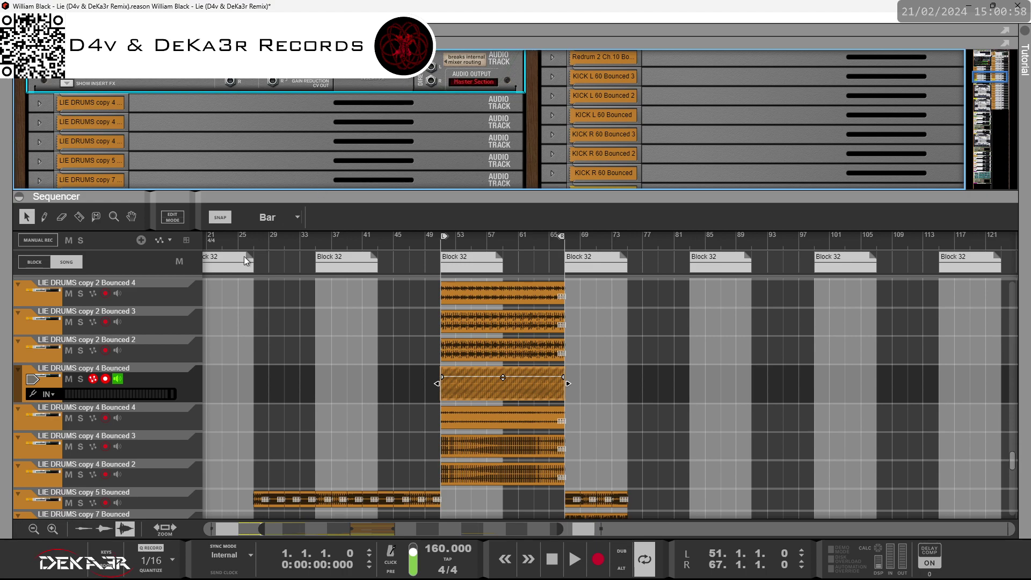
click(160, 374)
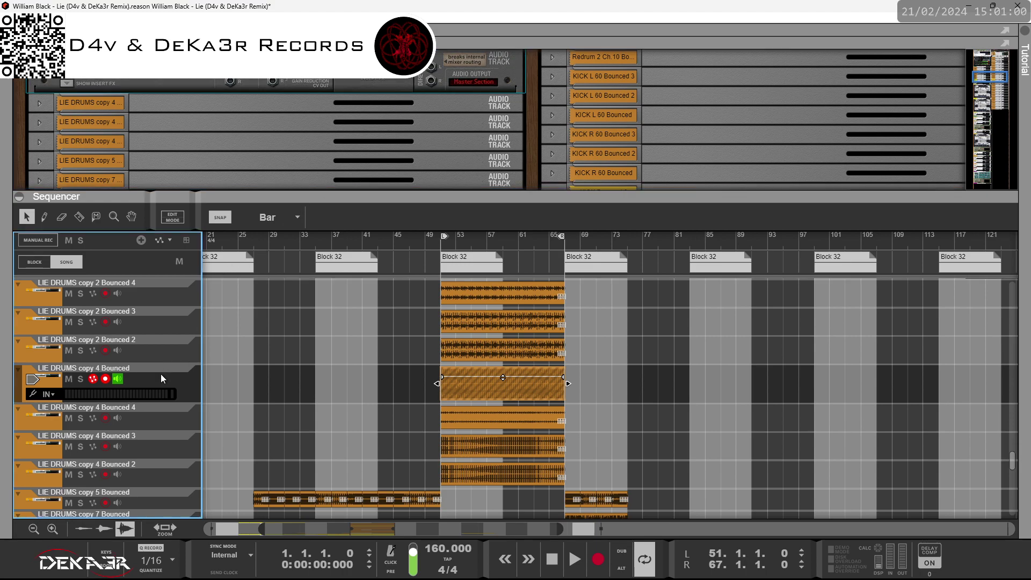
key(Delete)
click(479, 315)
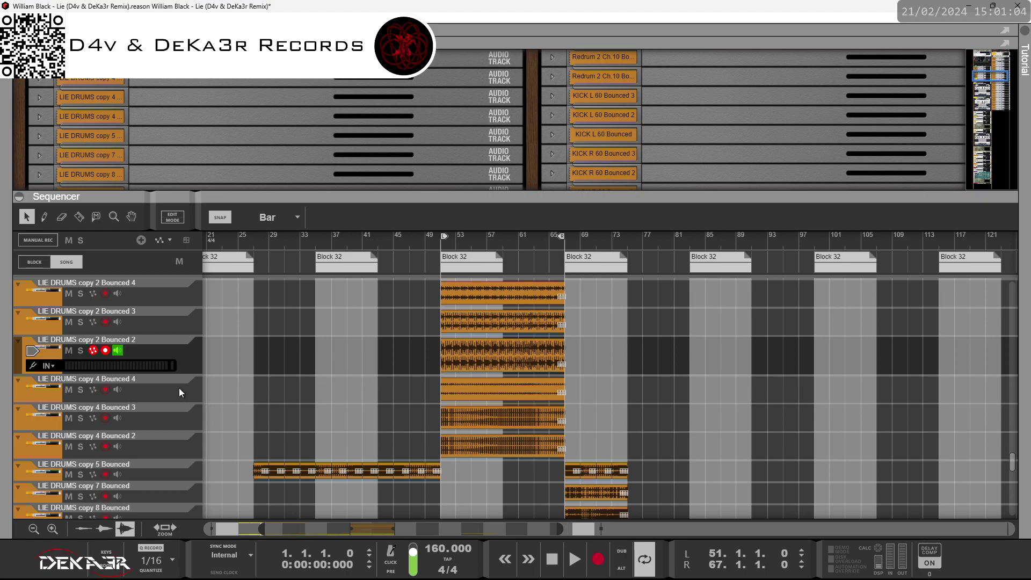
click(179, 388)
click(178, 419)
click(180, 443)
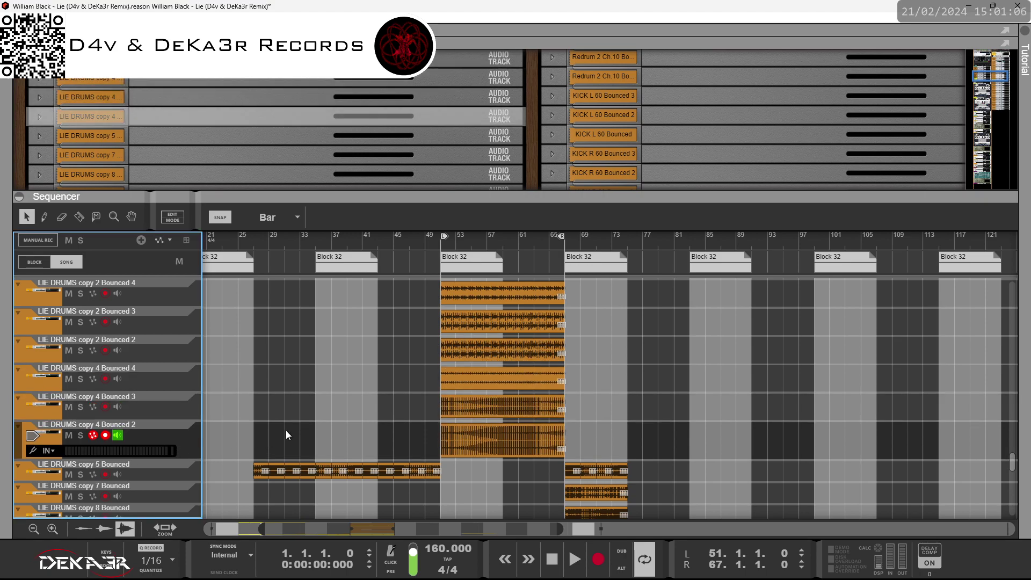
- Join the LIE DRUMS copy 5 Bounced clips starting at bar 67, move them to bar 51, and repeat them to form one 16-bar clip
scroll(392, 424, down, 3)
click(566, 397)
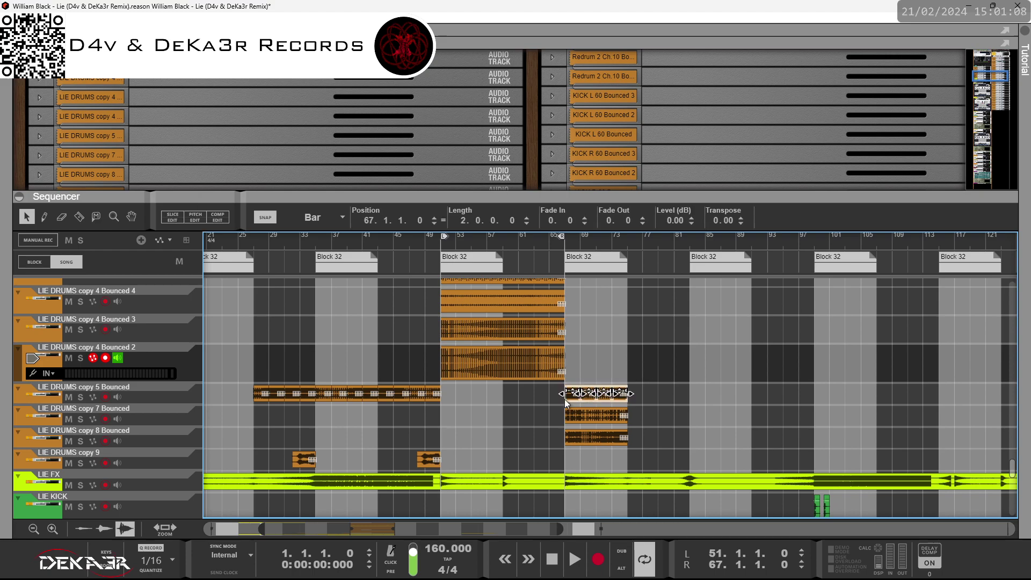
right_click(564, 396)
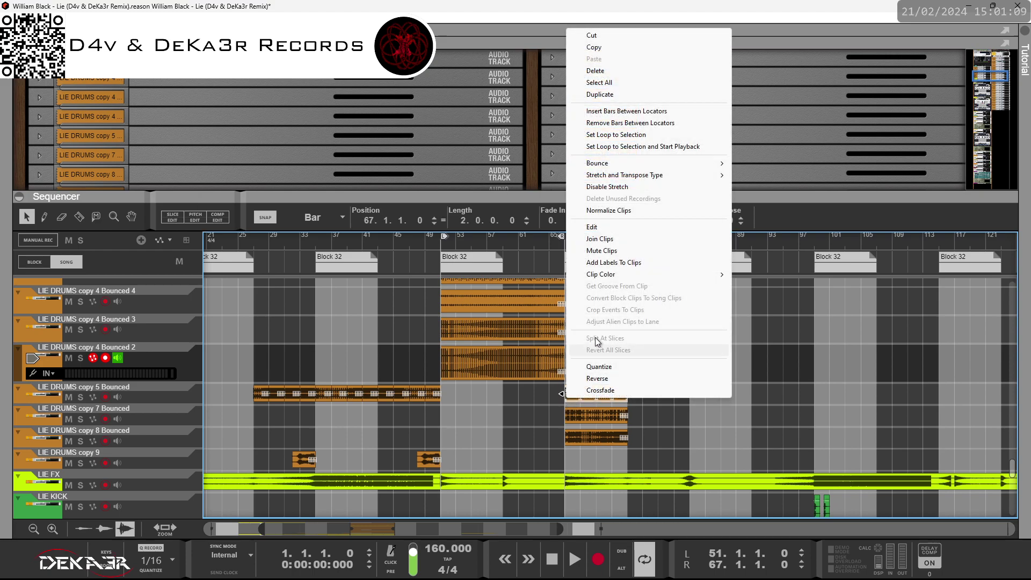
click(617, 240)
drag(576, 395, 489, 398)
right_click(489, 398)
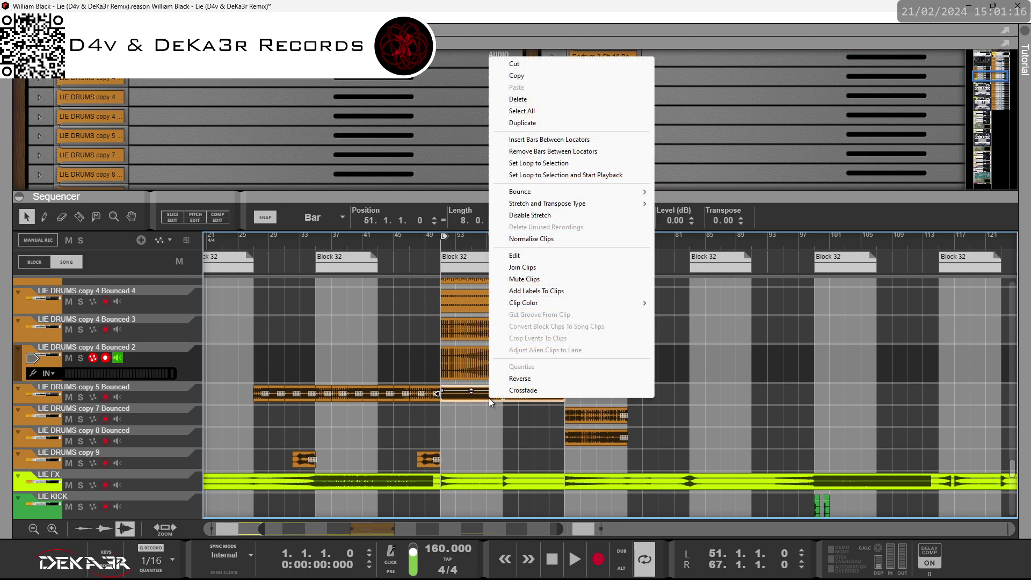
click(546, 265)
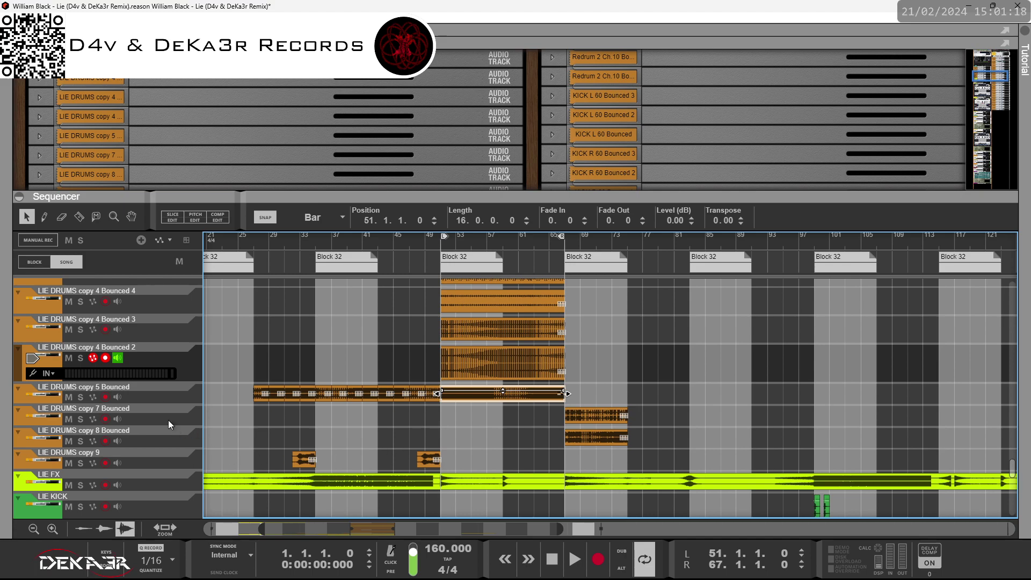
- Route the LIE DRUMS copy 5 Bounced device's direct output to the ST SPLIT 4 inputs
click(165, 396)
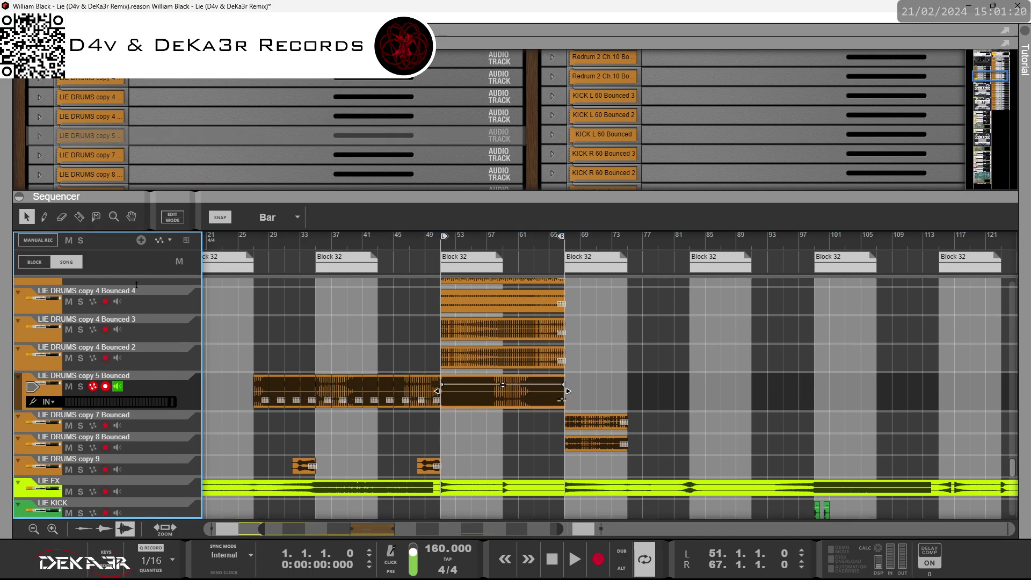
click(39, 135)
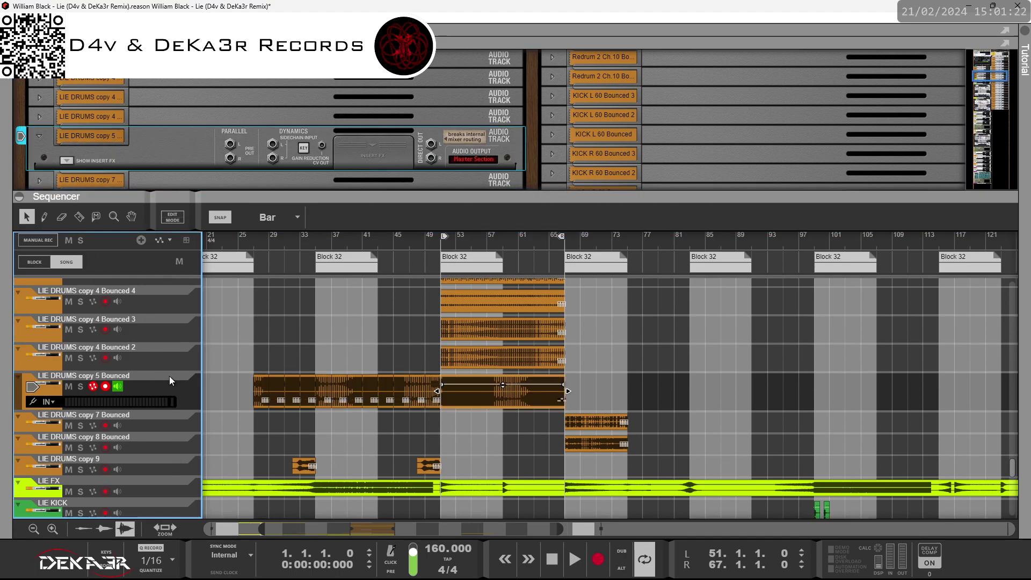
scroll(584, 121, up, 3)
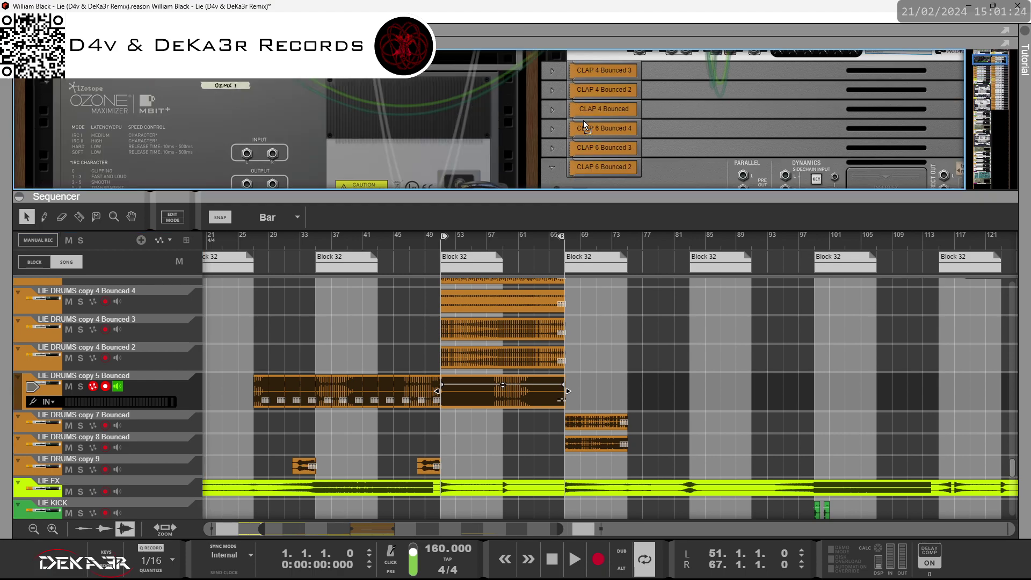
scroll(583, 121, up, 1)
drag(585, 117, 639, 113)
- Save the song and bounce the 16-bar LIE DRUMS copy 5 Bounced clip at bar 51 in place
click(471, 398)
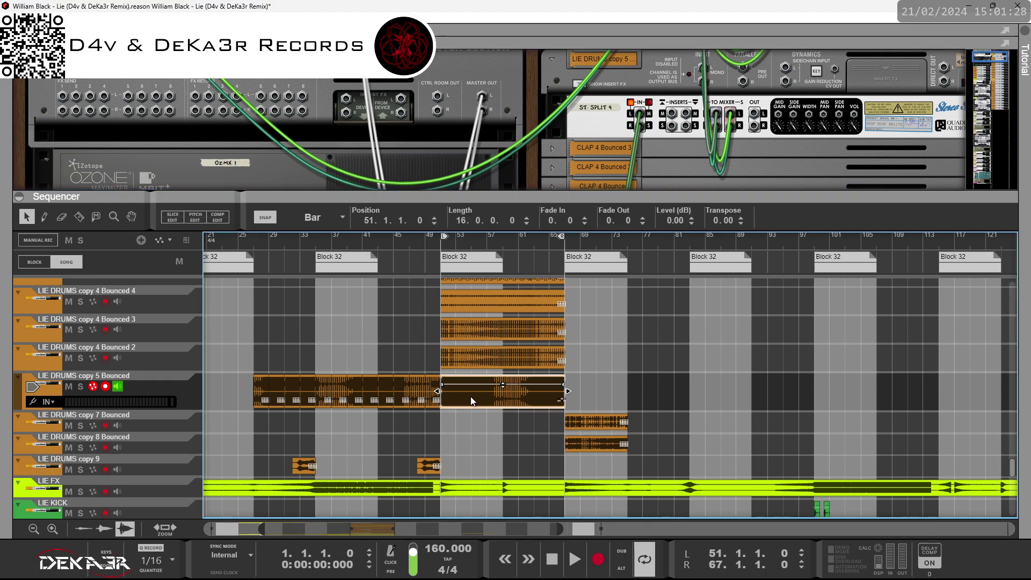
right_click(470, 397)
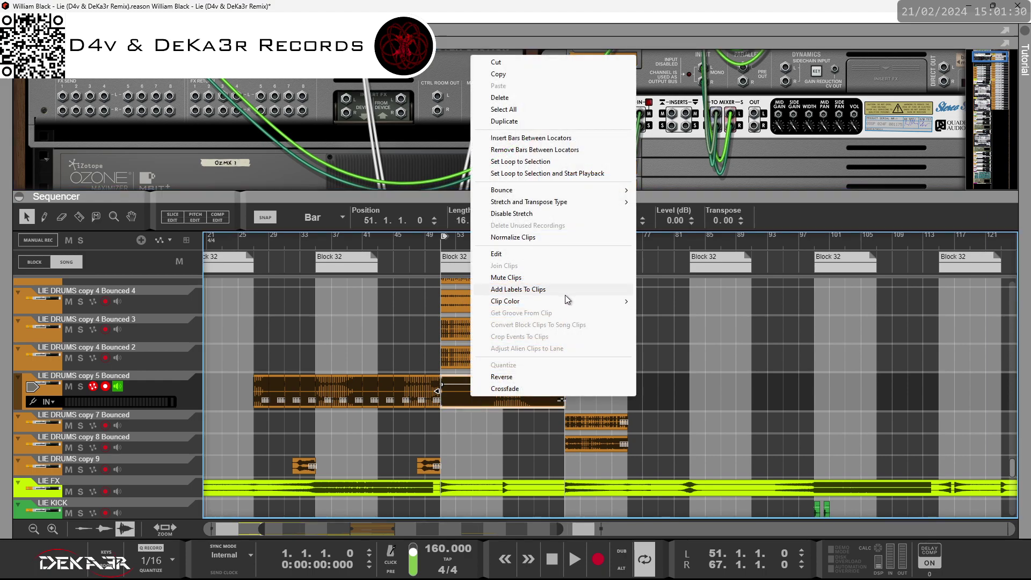
mouse_move(565, 301)
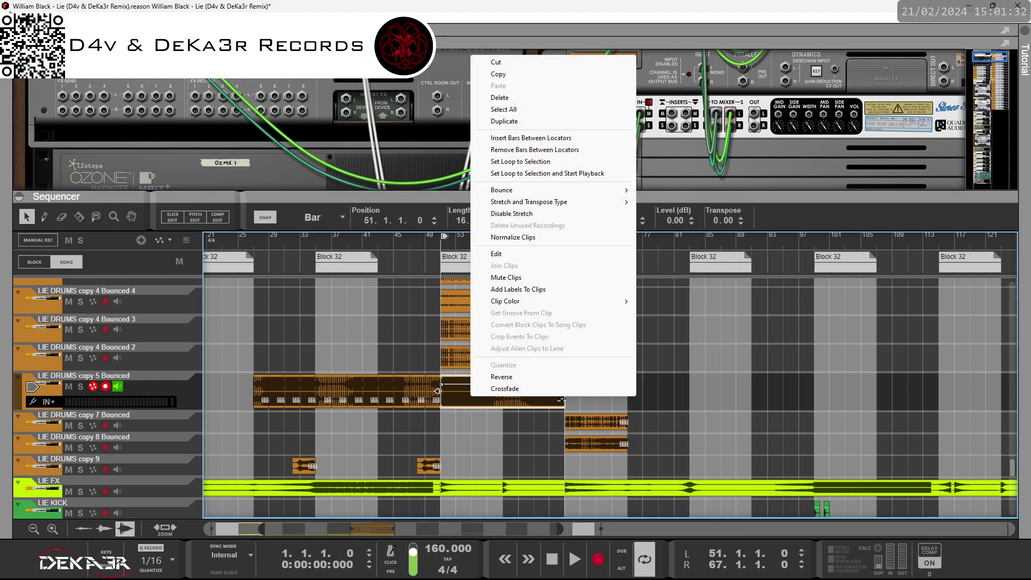
click(10, 18)
click(10, 17)
click(21, 99)
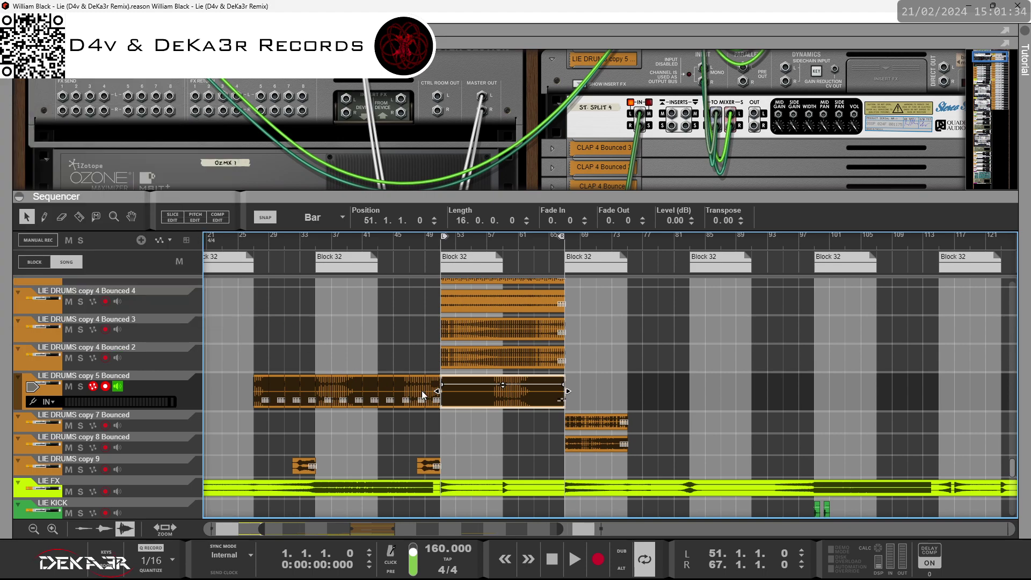
right_click(487, 392)
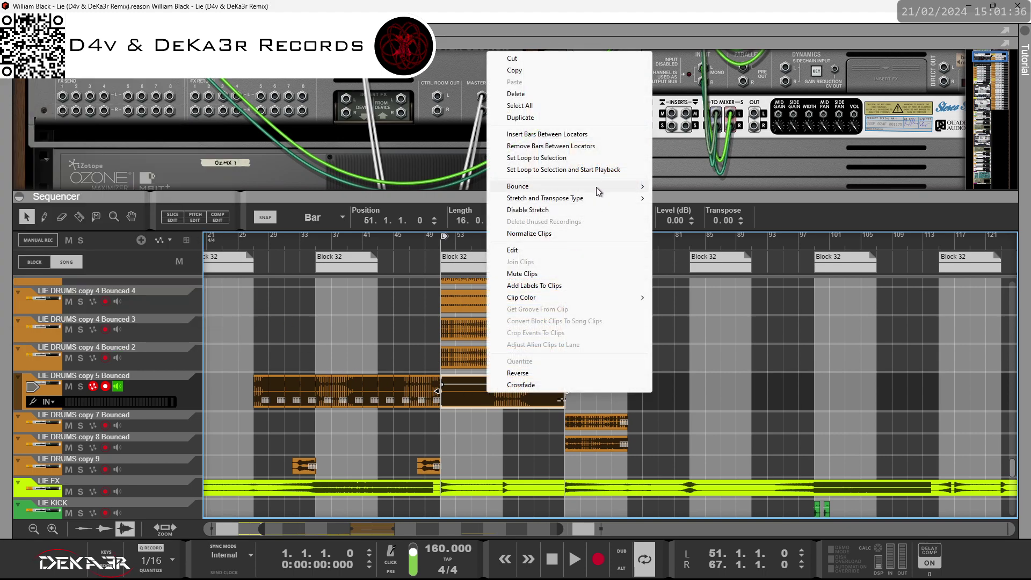
mouse_move(596, 187)
click(673, 188)
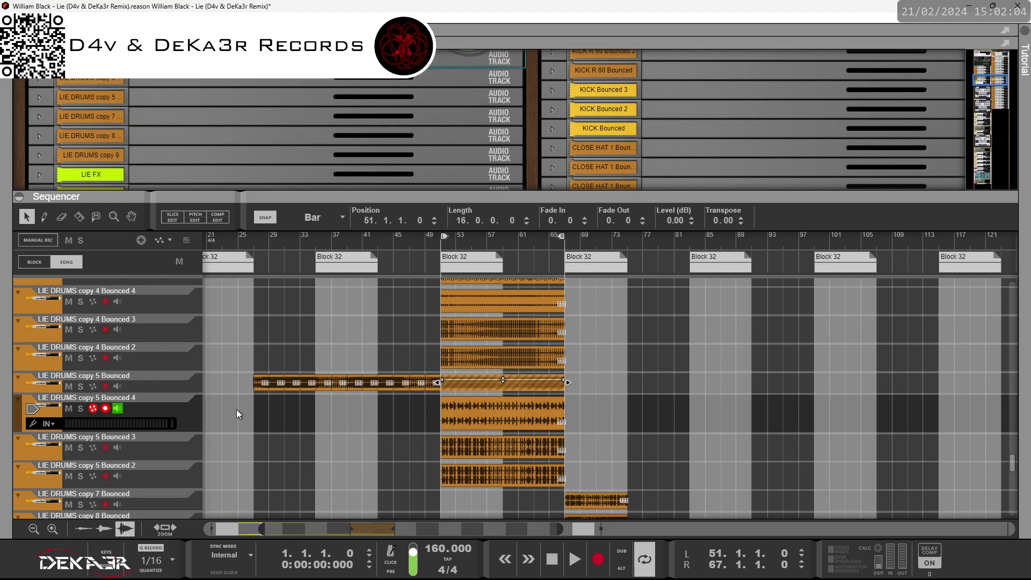
- Disconnect the LIE DRUMS copy 5 Bounced device's direct output and delete its track and device, keeping the newly bounced tracks
click(160, 384)
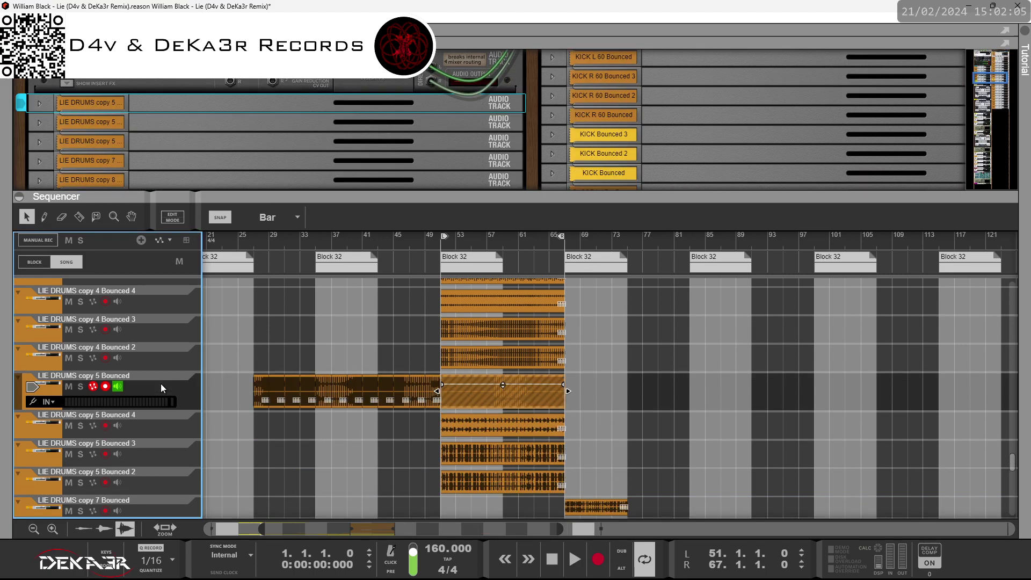
click(421, 78)
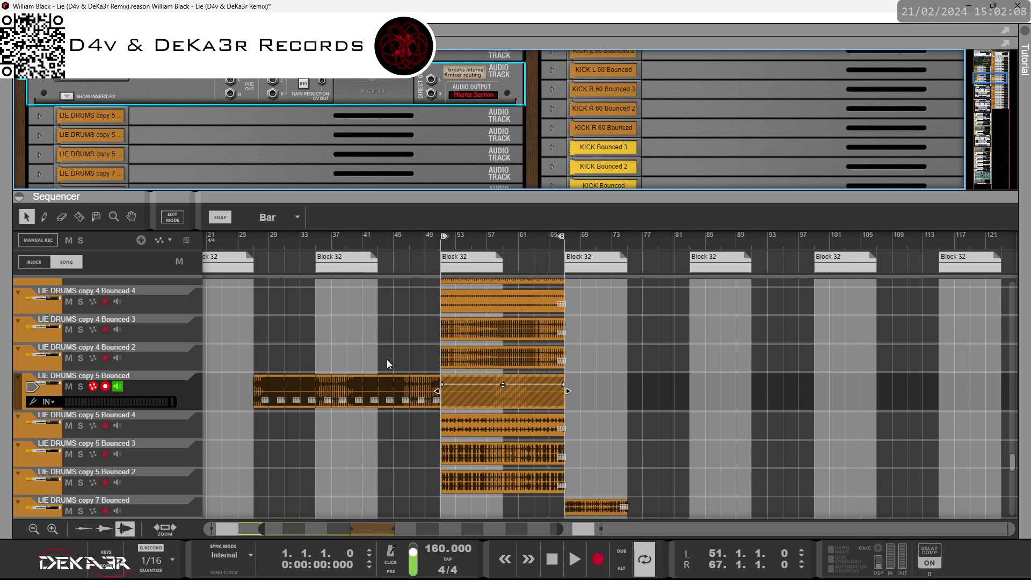
click(181, 391)
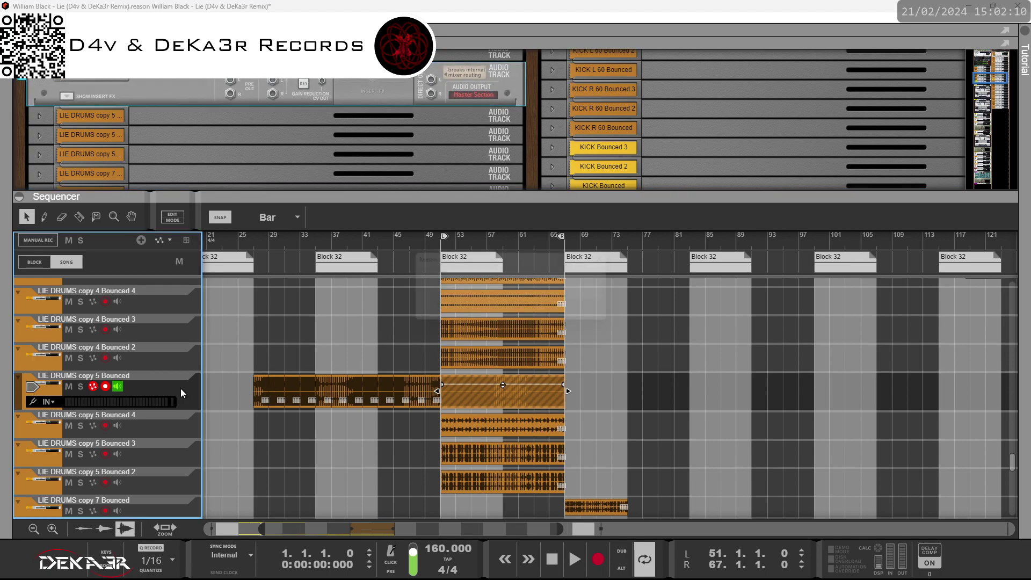
key(Delete)
click(494, 316)
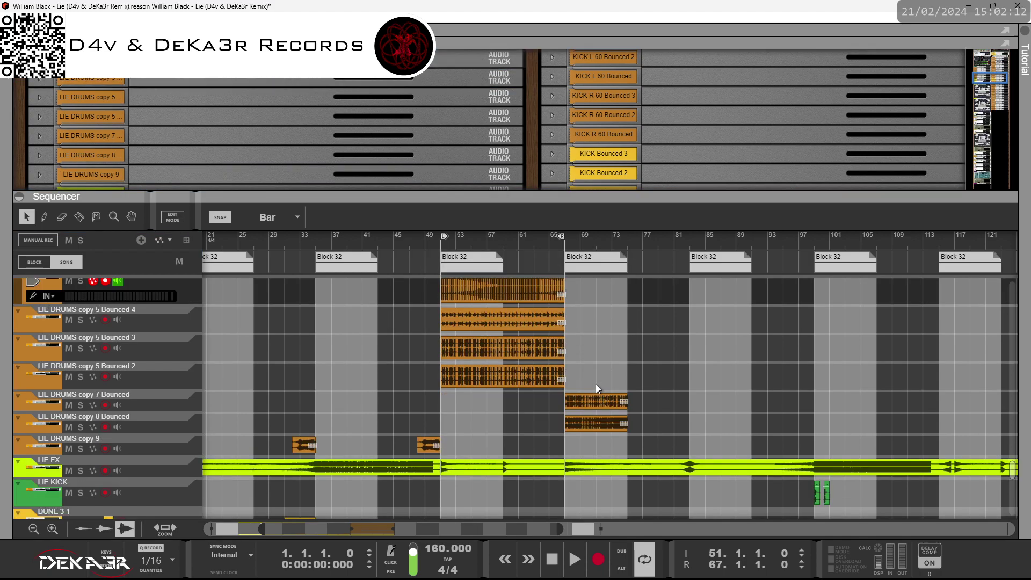
- Move the LIE DRUMS copy 7 Bounced clip to bar 51, repeat it at bar 59, and join both into one 16-bar clip
drag(588, 406, 531, 406)
drag(516, 422, 486, 403)
right_click(485, 404)
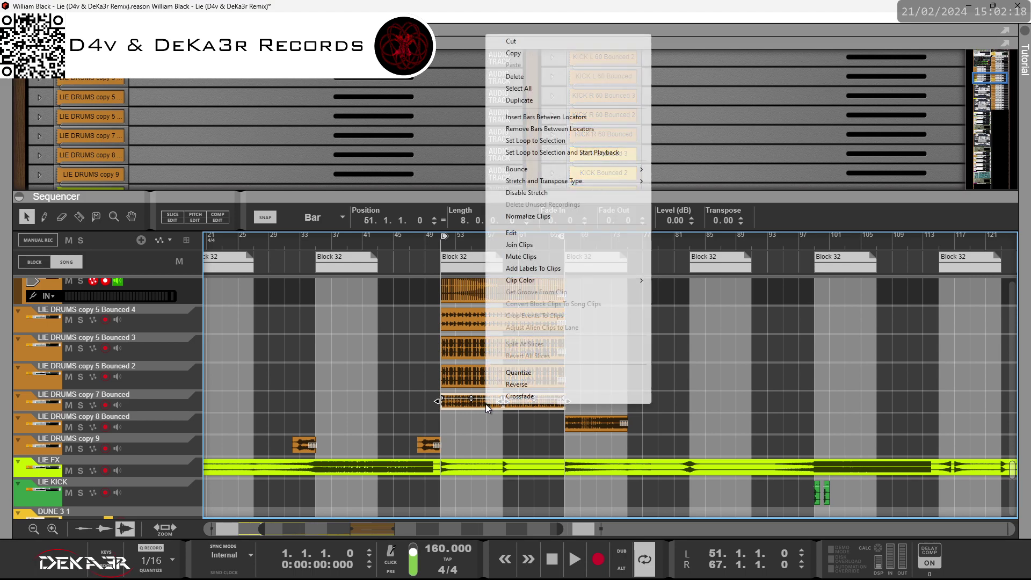
click(519, 245)
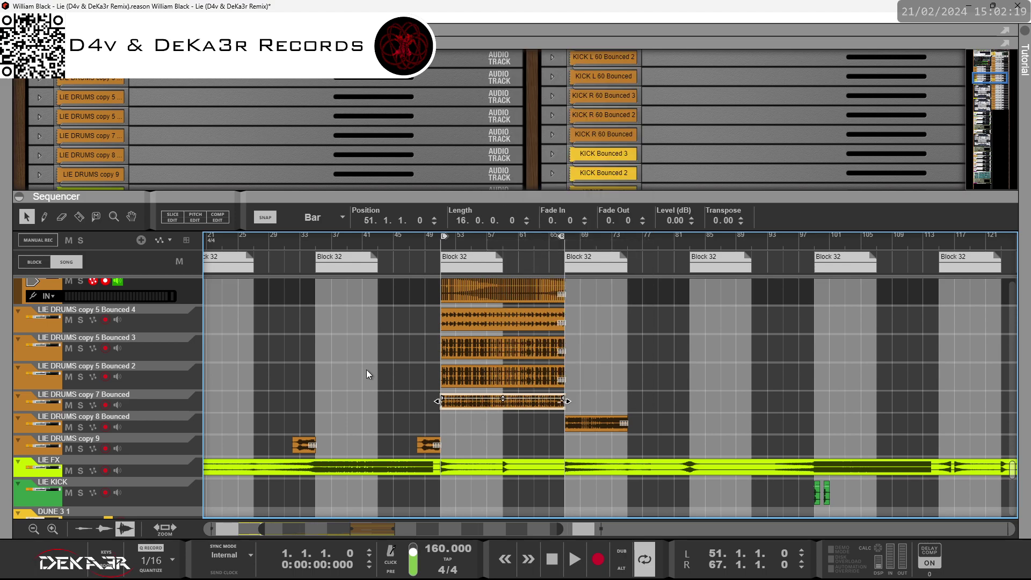
- Route the LIE DRUMS copy 7 Bounced device's direct output to the ST SPLIT 4 inputs
click(173, 402)
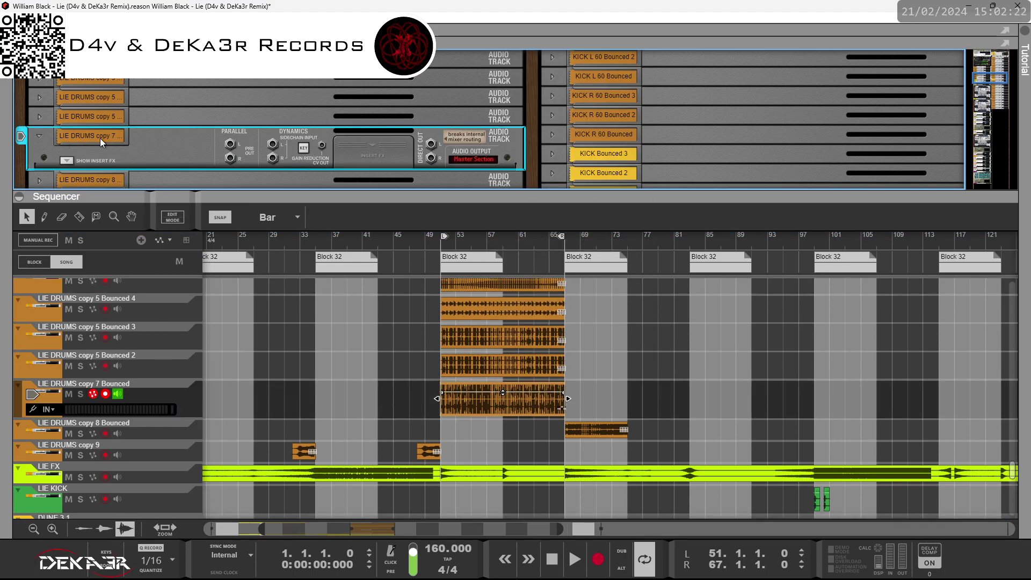
scroll(579, 92, up, 6)
drag(446, 144, 638, 132)
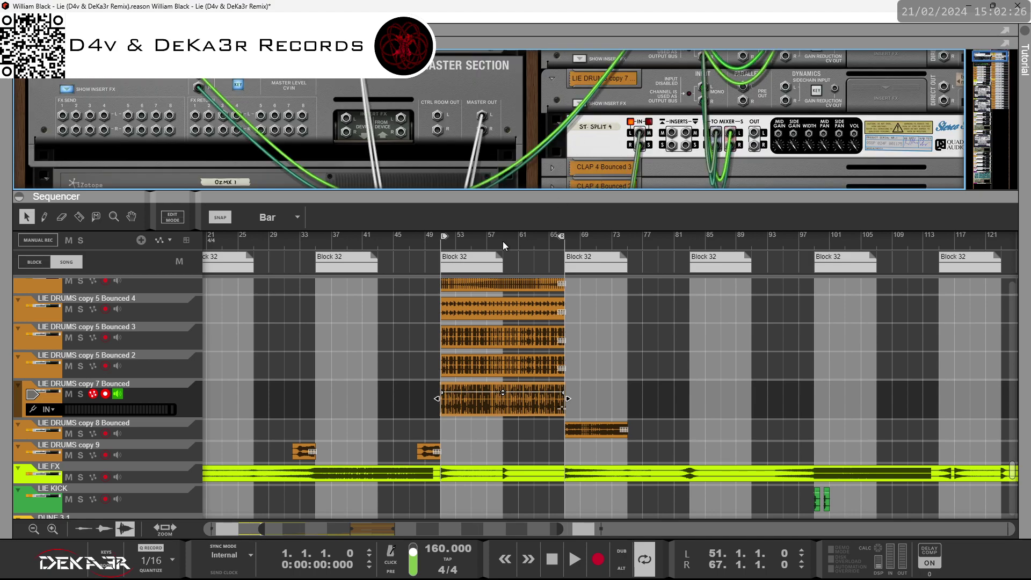
- Bounce the 16-bar LIE DRUMS copy 7 Bounced clip at bar 51 in place
click(143, 398)
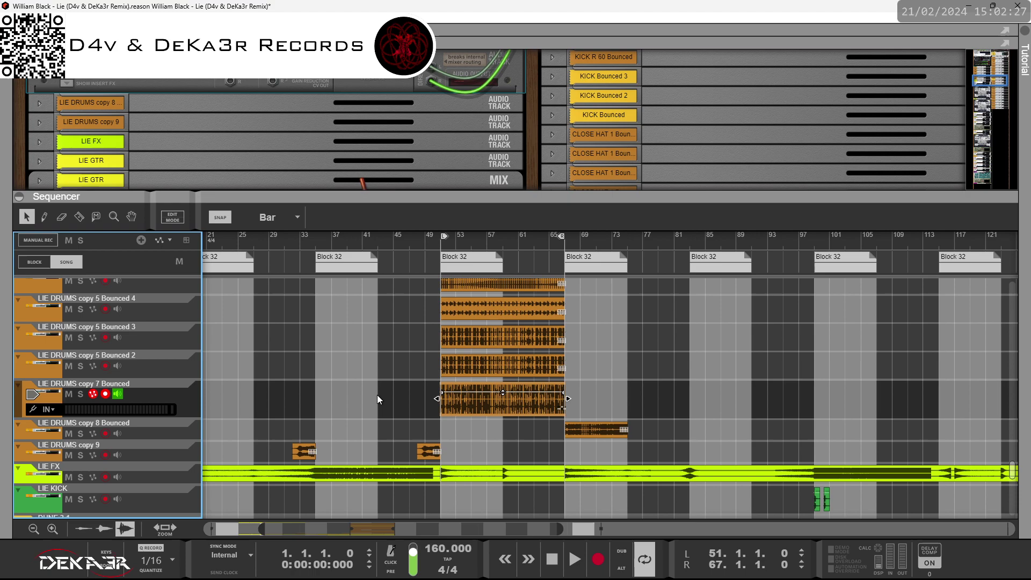
right_click(475, 404)
mouse_move(575, 197)
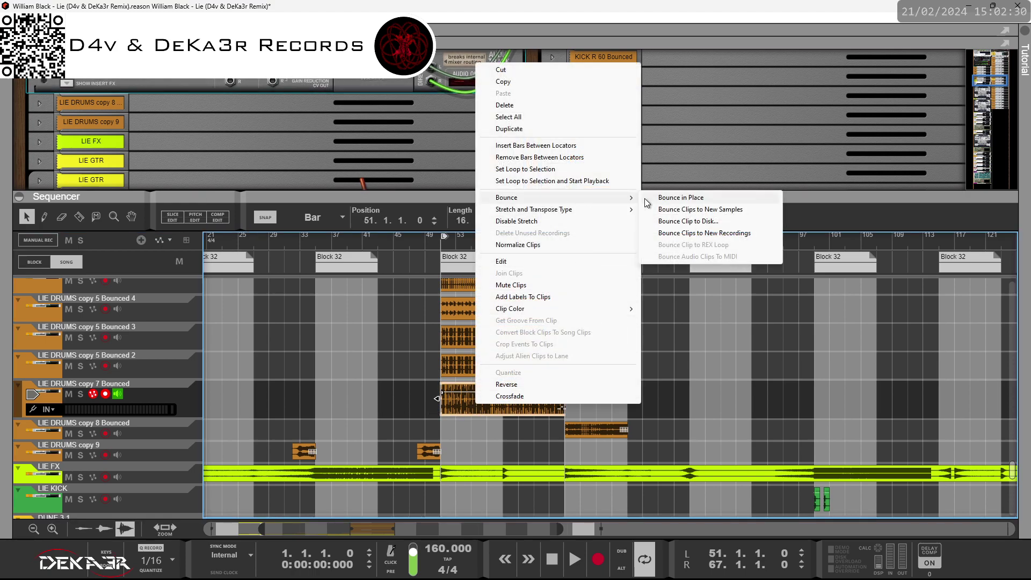
click(655, 197)
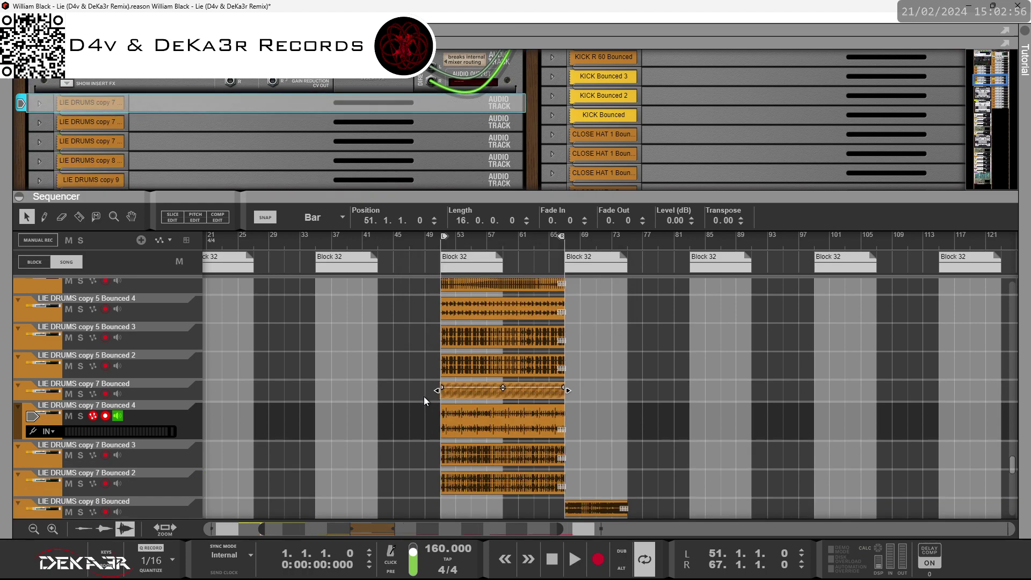
- Disconnect the LIE DRUMS copy 7 Bounced device's direct output and delete its track and device, keeping the newly bounced tracks
click(182, 387)
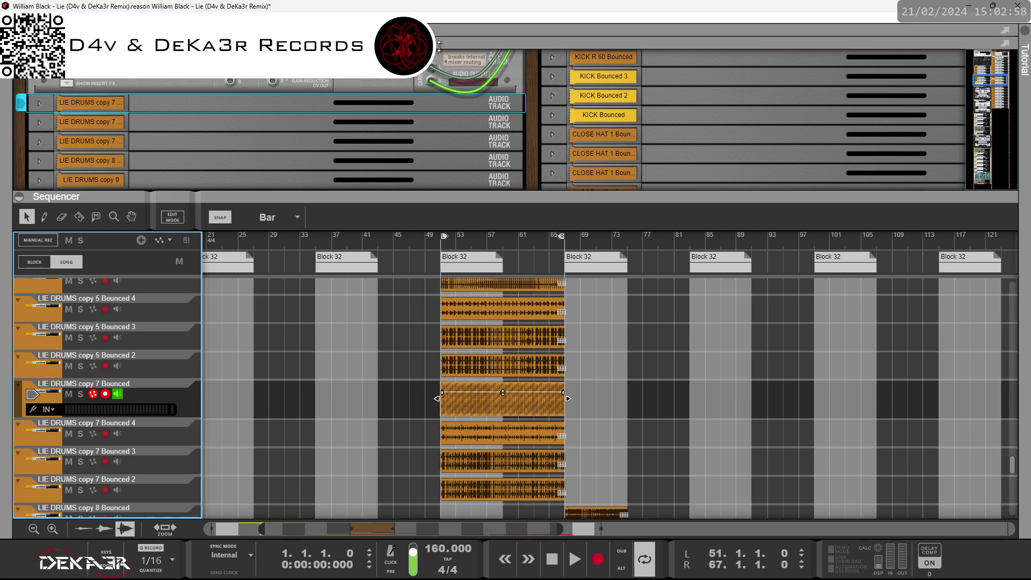
click(179, 395)
key(Delete)
click(494, 317)
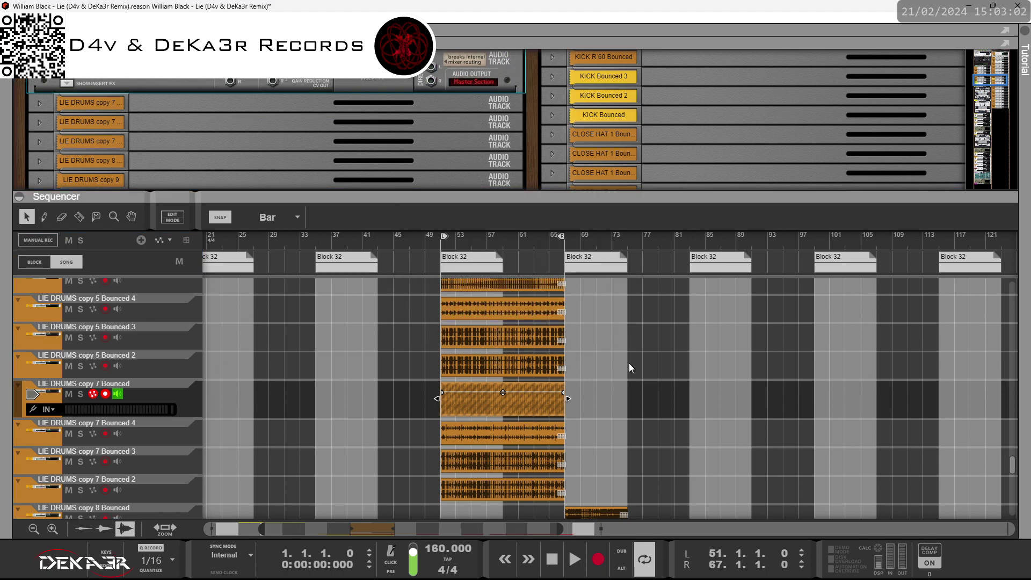
- Move the LIE DRUMS copy 8 Bounced clip to bar 51, repeat it at bar 59, and join both into one 16-bar clip
drag(605, 411, 466, 413)
right_click(466, 413)
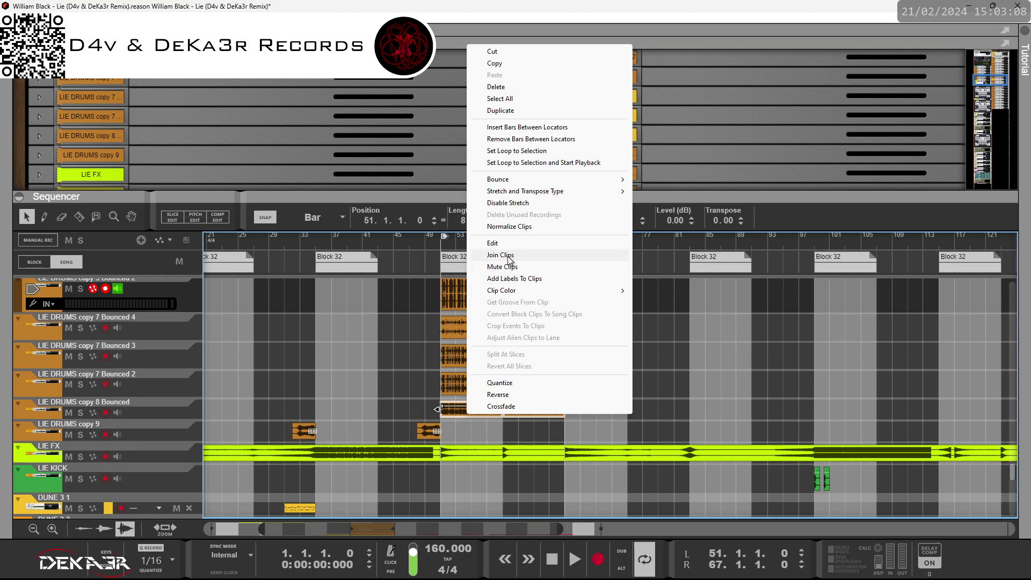
click(500, 255)
- Save the song and route the LIE DRUMS copy 8 Bounced device's direct output to the ST SPLIT 4 inputs
click(12, 18)
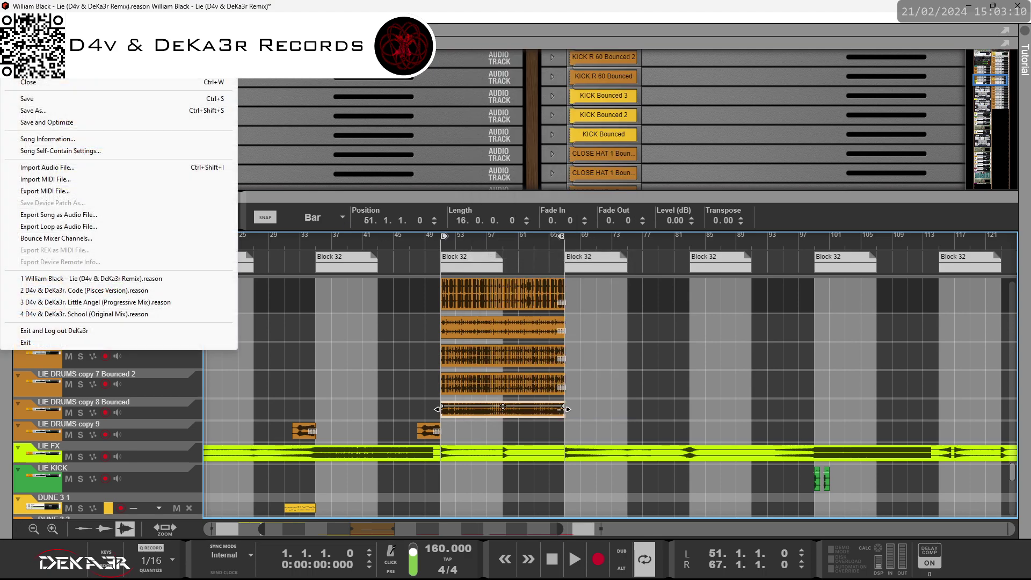
click(23, 99)
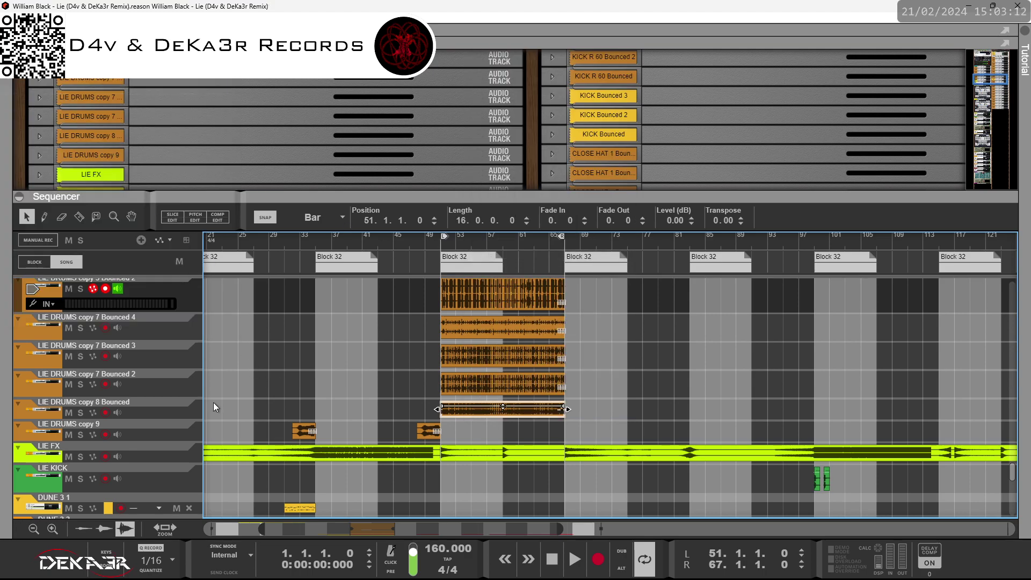
click(163, 413)
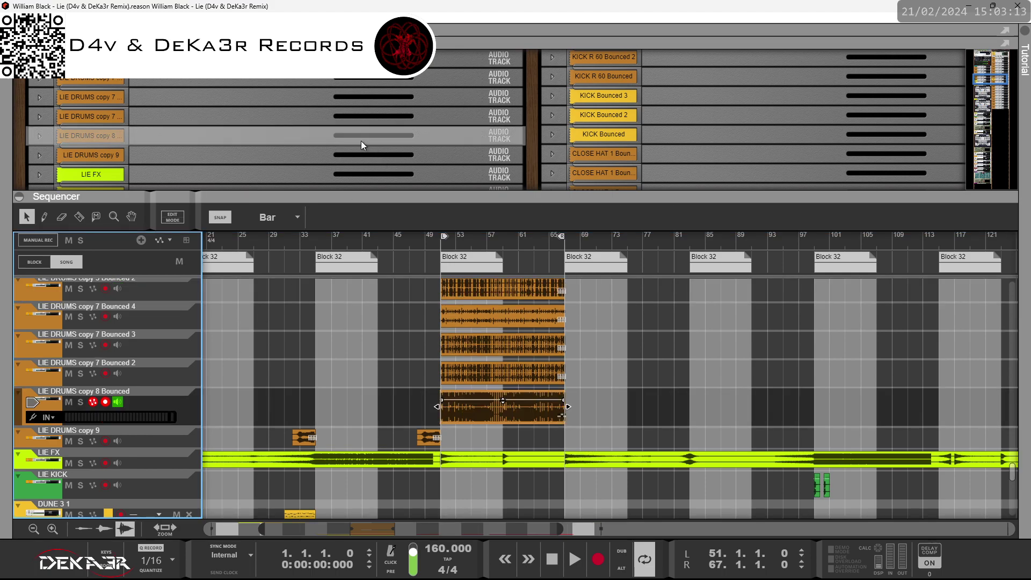
click(39, 136)
drag(433, 145, 637, 82)
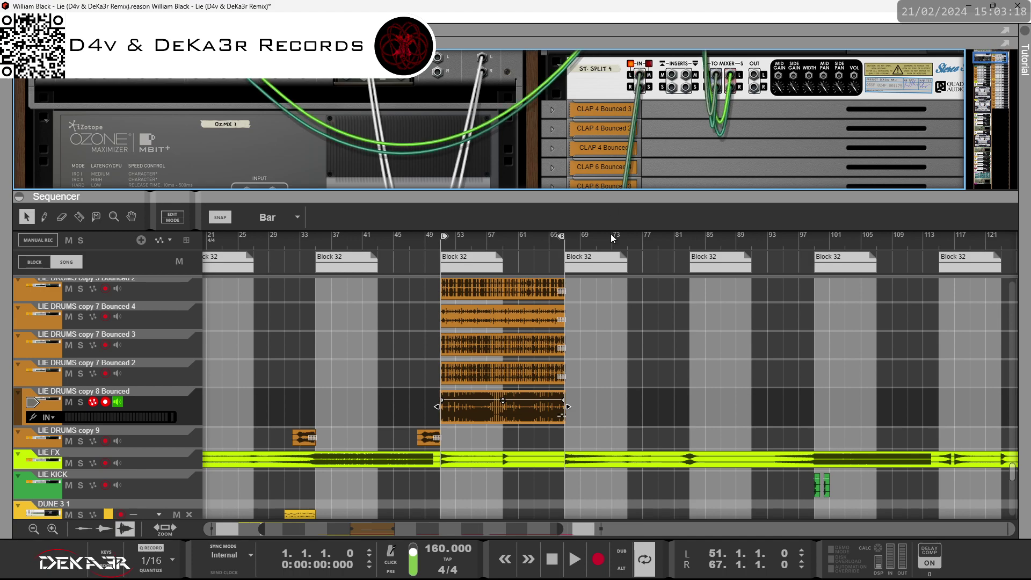
- Bounce the 16-bar LIE DRUMS copy 8 Bounced clip at bar 51 in place
right_click(523, 411)
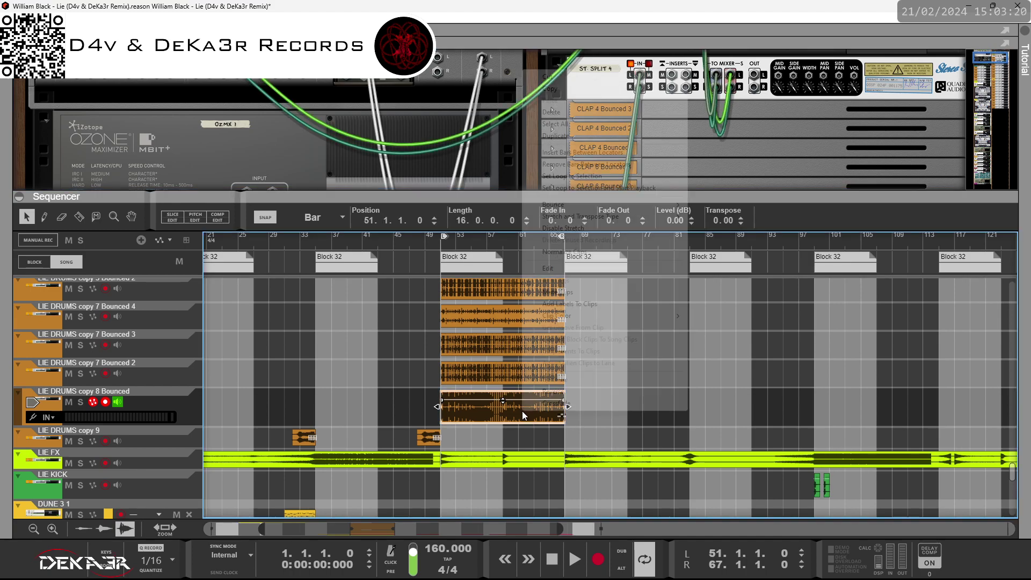
mouse_move(639, 205)
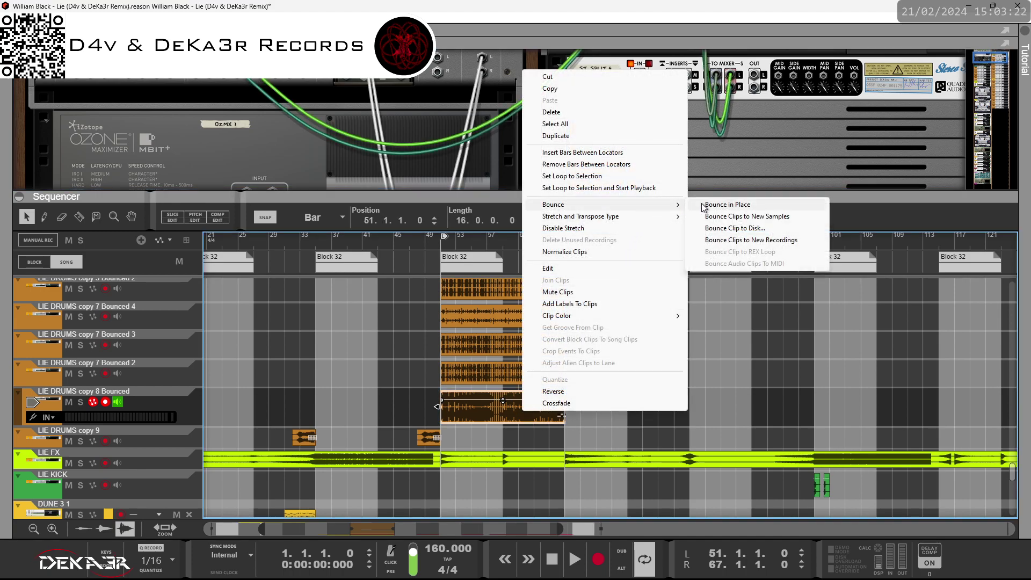
click(702, 203)
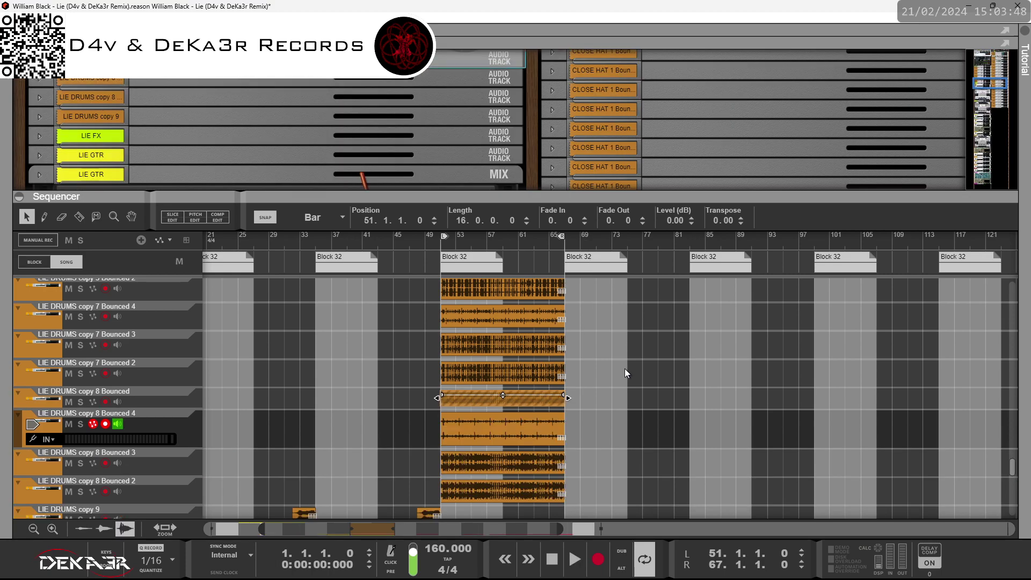
- Disconnect the LIE DRUMS copy 8 Bounced device's direct output and delete its track and device, keeping the newly bounced tracks
click(183, 396)
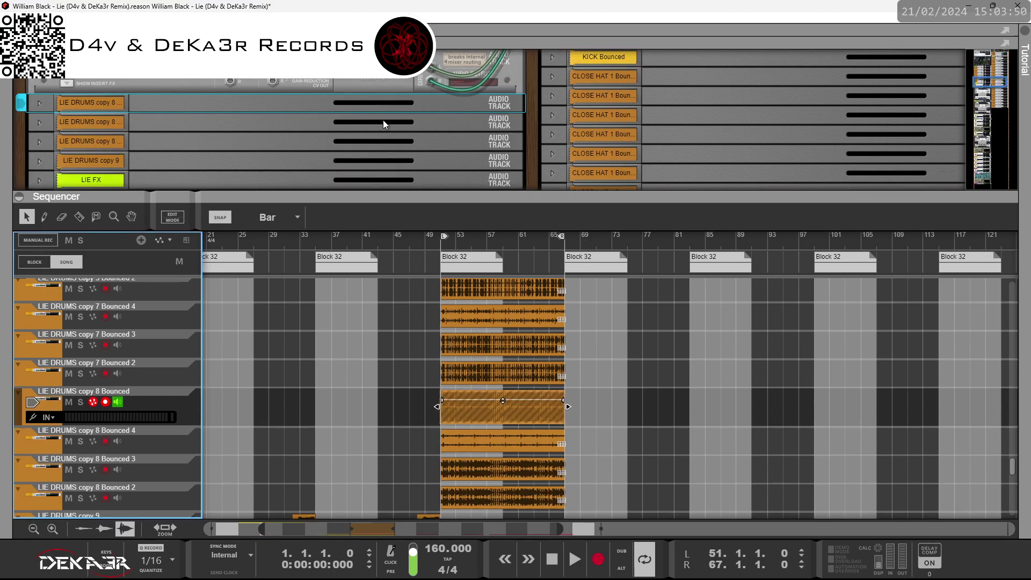
click(431, 70)
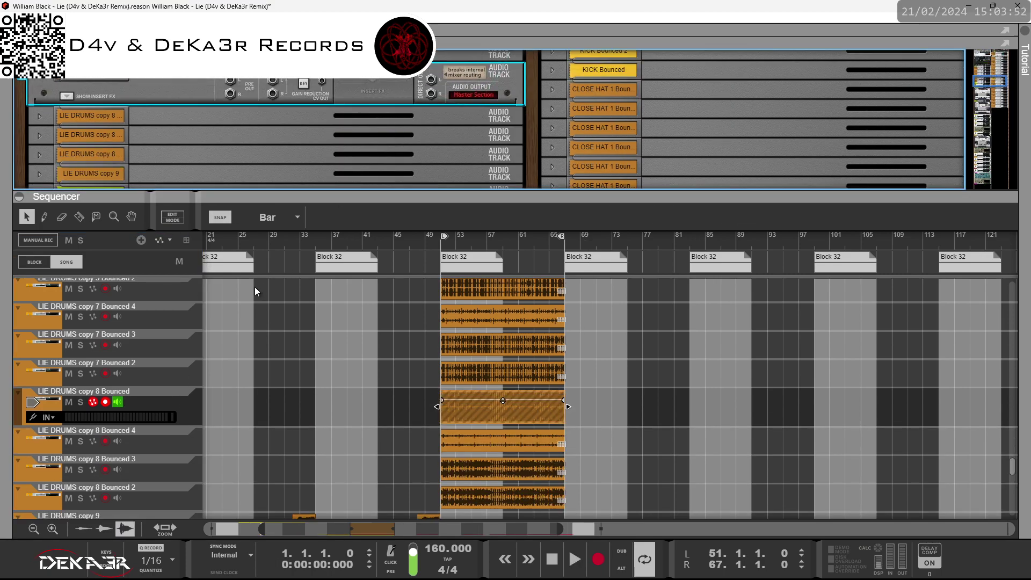
click(159, 402)
key(Delete)
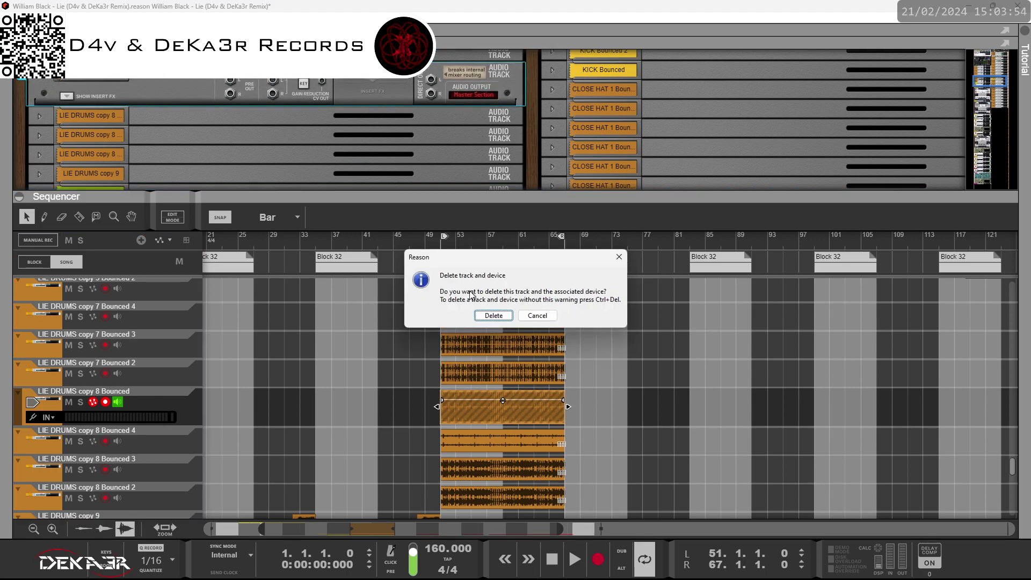
click(490, 316)
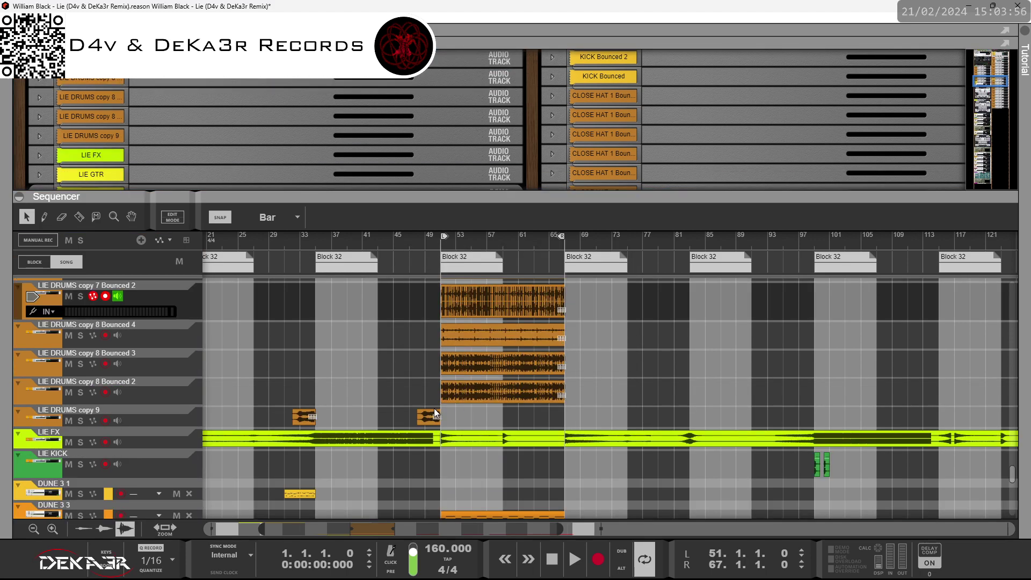
- Save and optimize the song, and join the two short LIE DRUMS copy 9 clips into one clip starting at bar 32
click(12, 18)
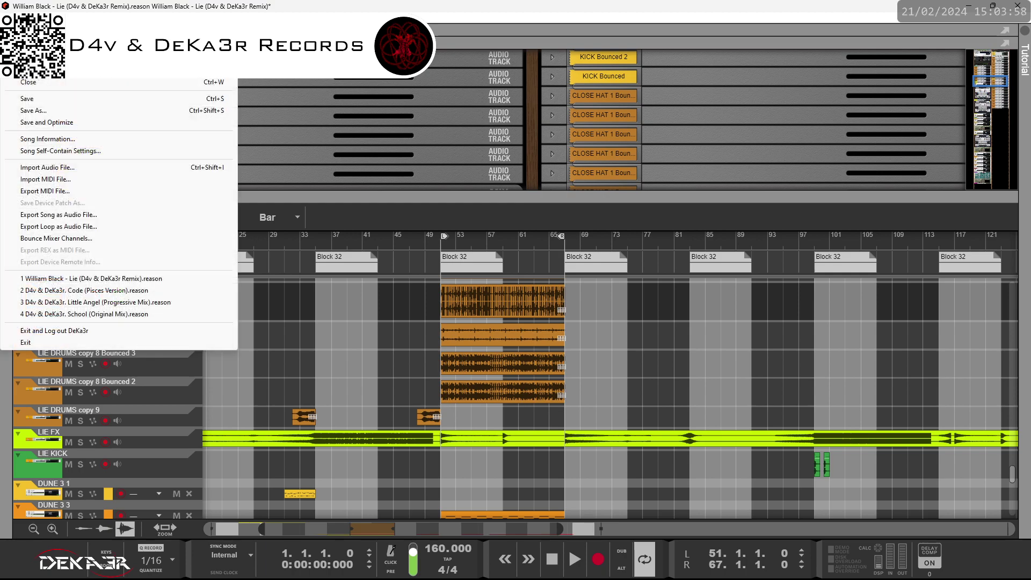
click(44, 123)
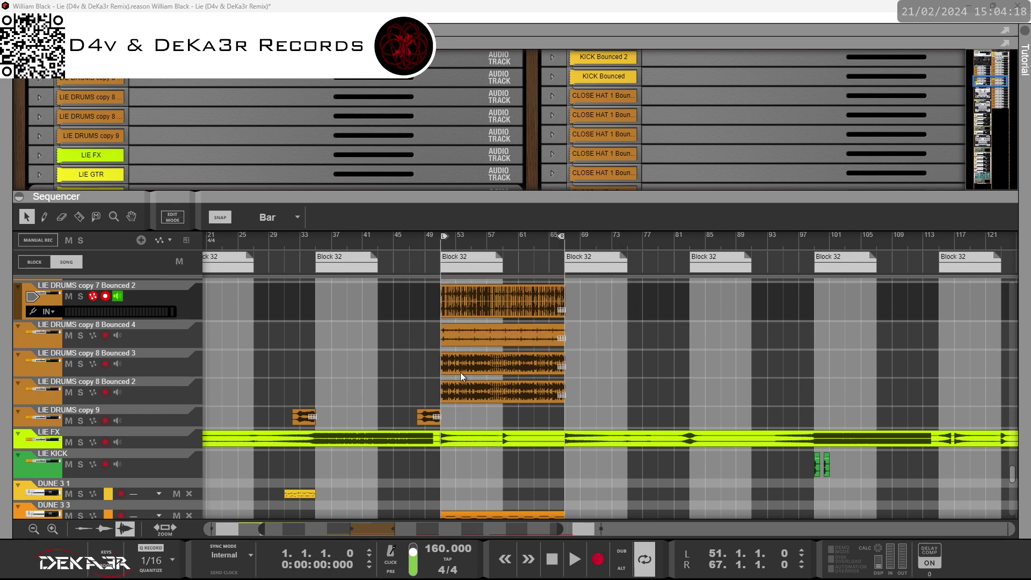
drag(468, 414, 298, 422)
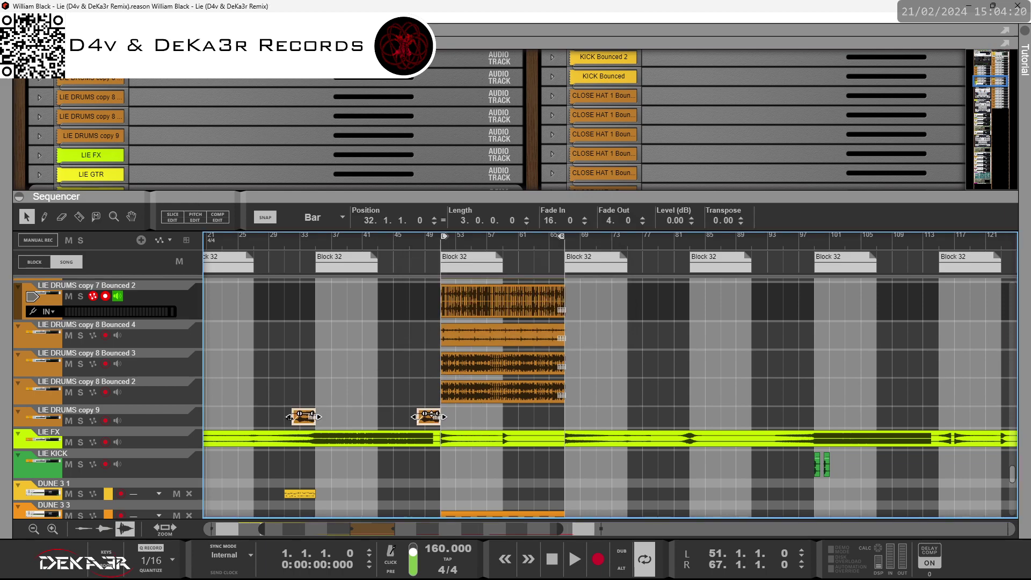
right_click(304, 424)
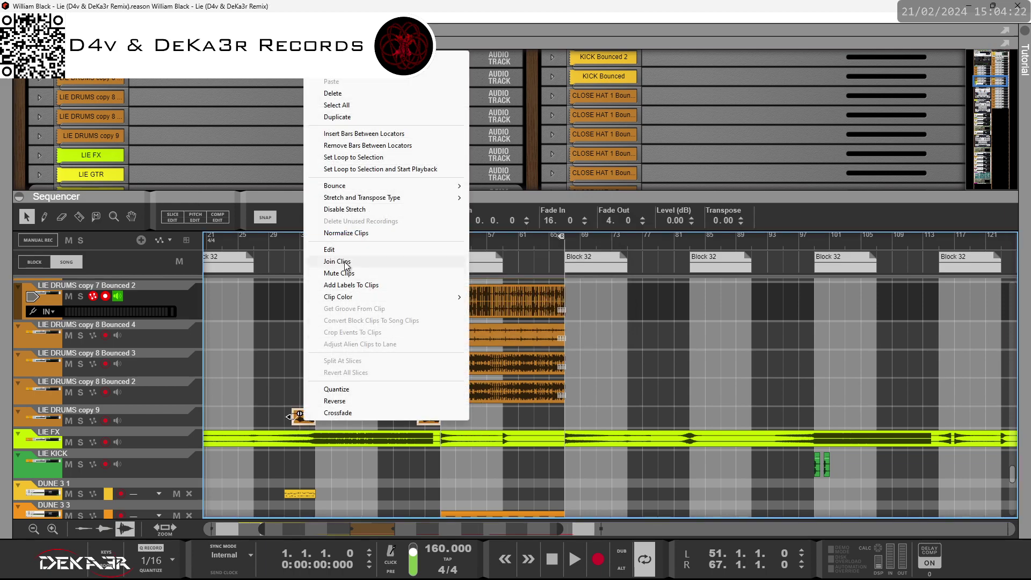
click(346, 263)
click(481, 304)
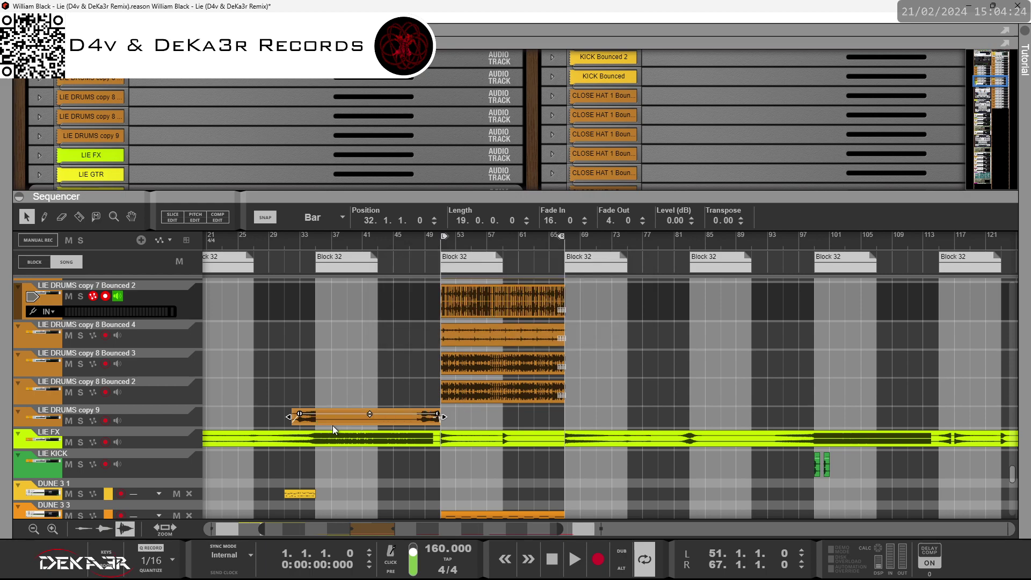
- Copy the joined LIE DRUMS copy 9 clip, shorten the copy to its last 16 bars, and place it at bar 51
drag(340, 421, 559, 417)
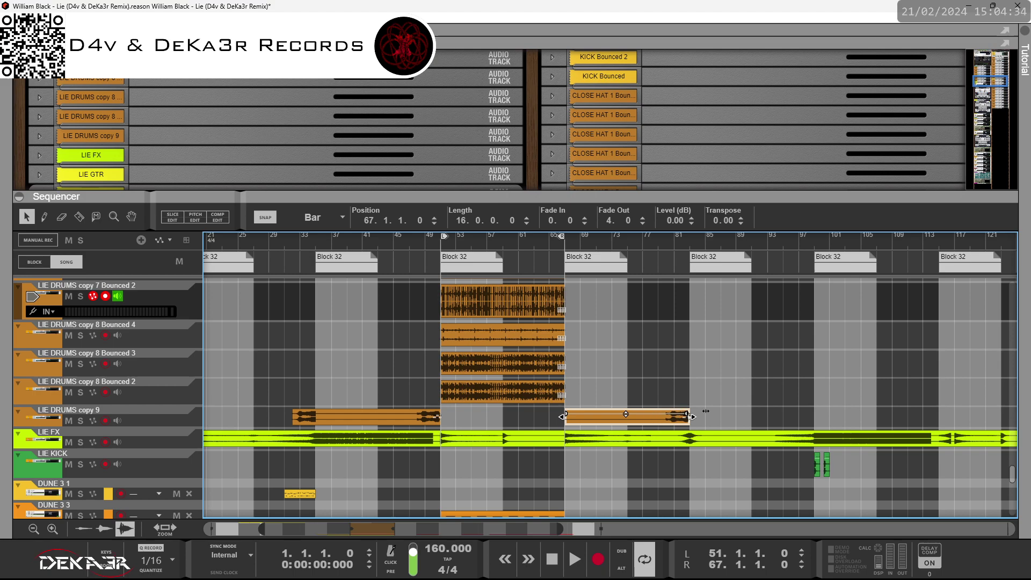
drag(657, 423, 529, 421)
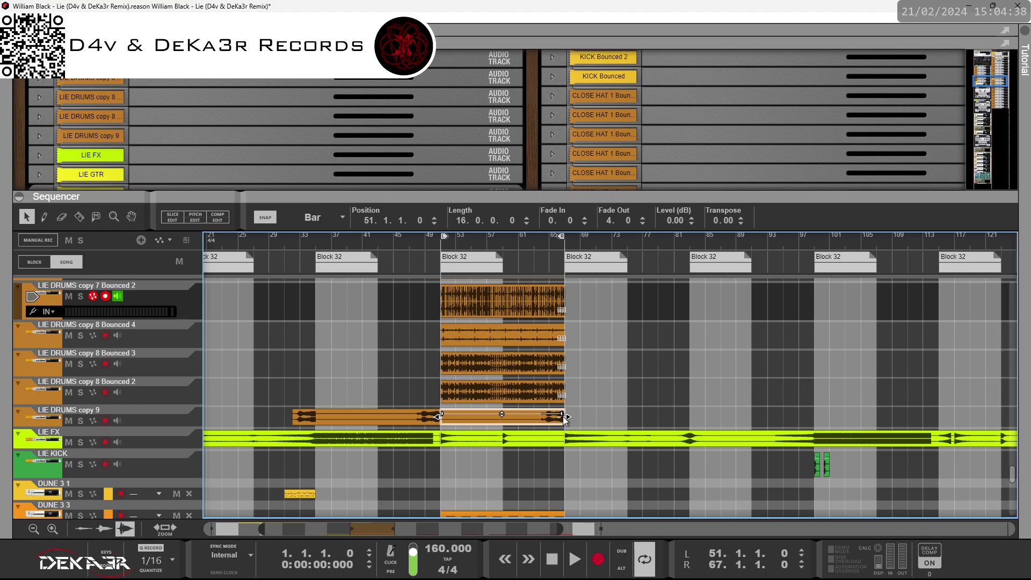
- Try removing the fade-out at the end of the LIE DRUMS copy 9 clip at bar 51, and undo the change
click(114, 220)
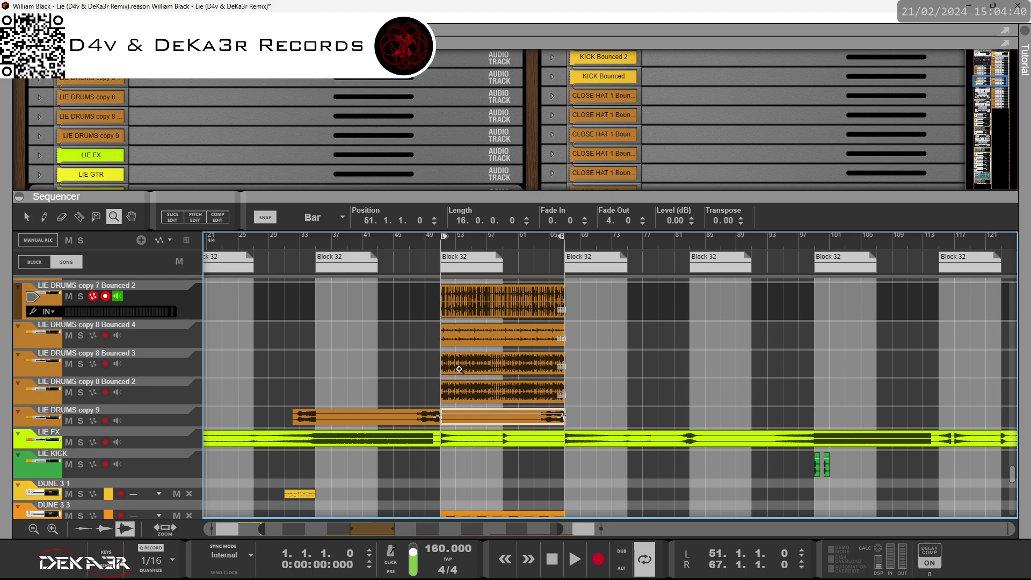
drag(557, 379, 582, 430)
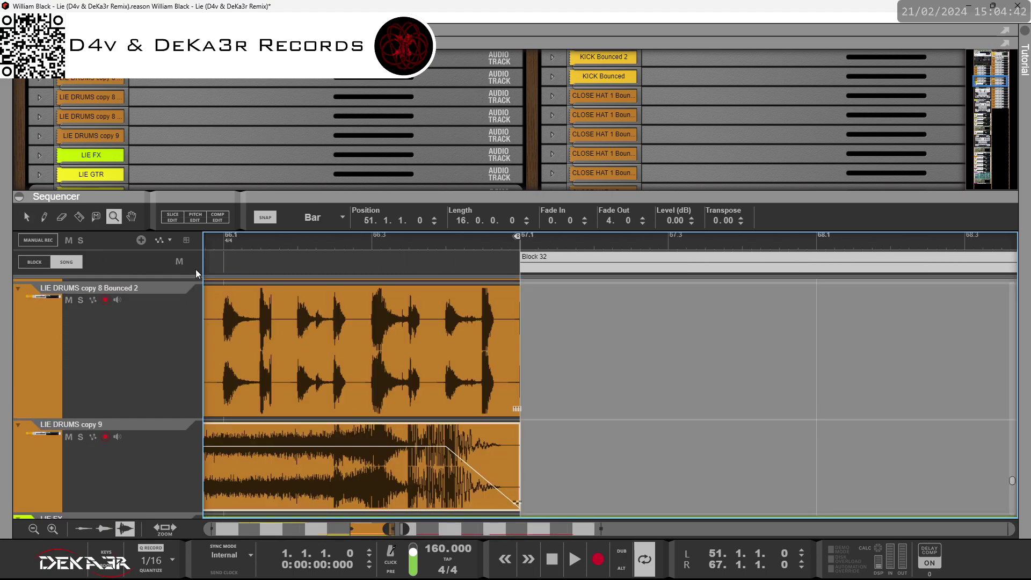
click(30, 216)
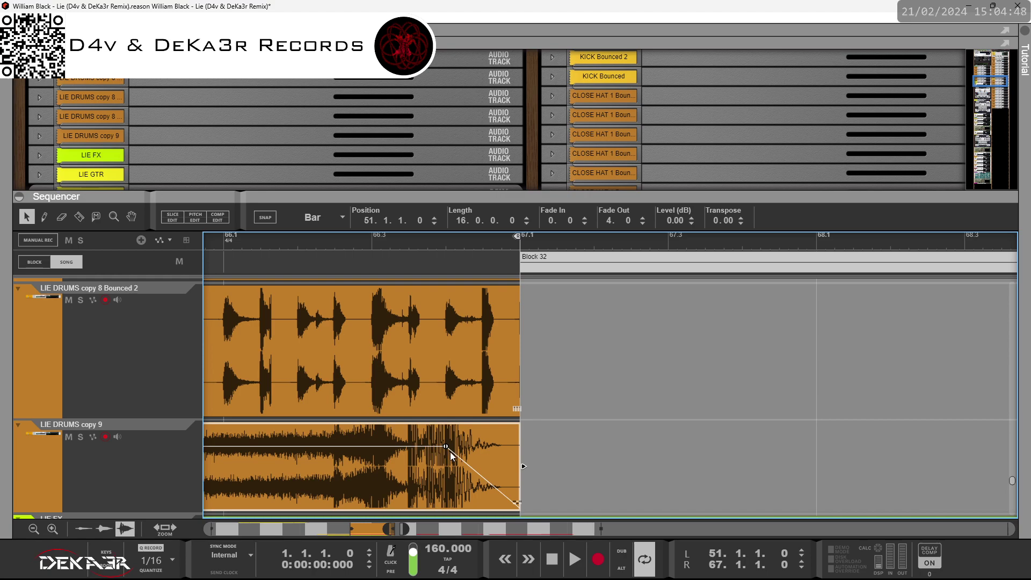
drag(445, 446, 559, 439)
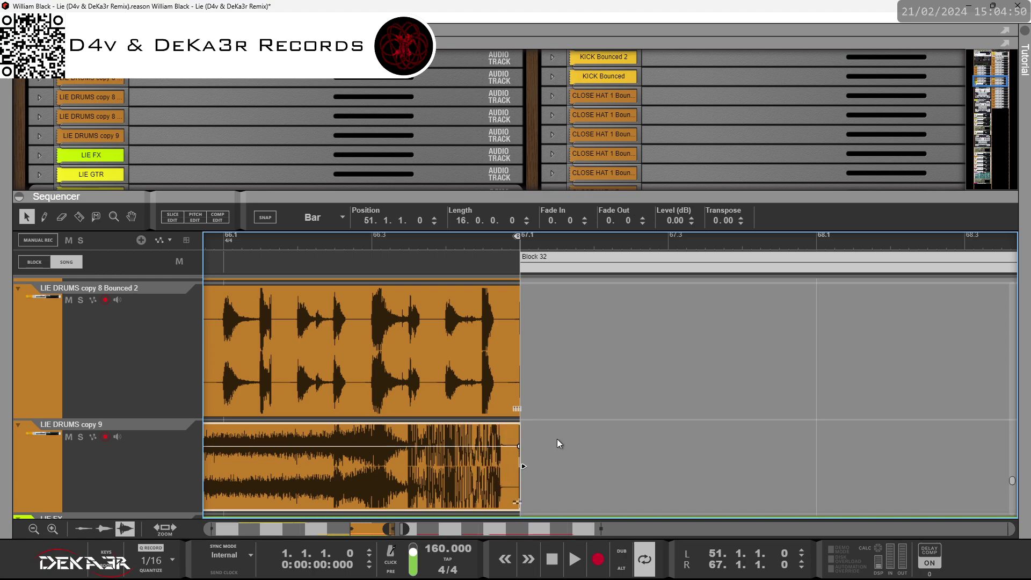
key(ctrl+z)
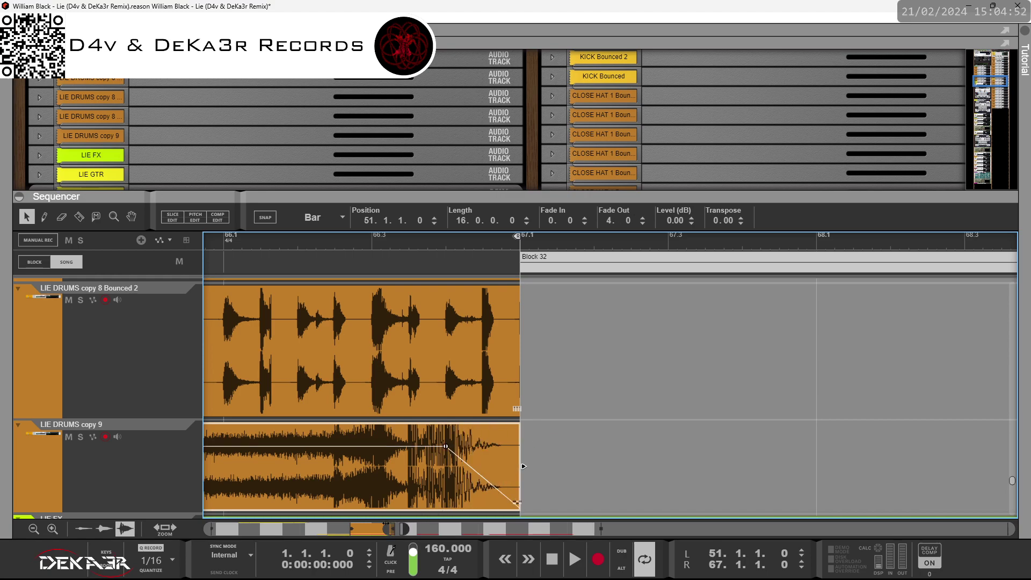
- Select the LIE DRUMS copy 9 clip at bar 51 and save the song
drag(386, 524, 283, 508)
drag(402, 529, 559, 529)
click(590, 392)
scroll(589, 392, down, 2)
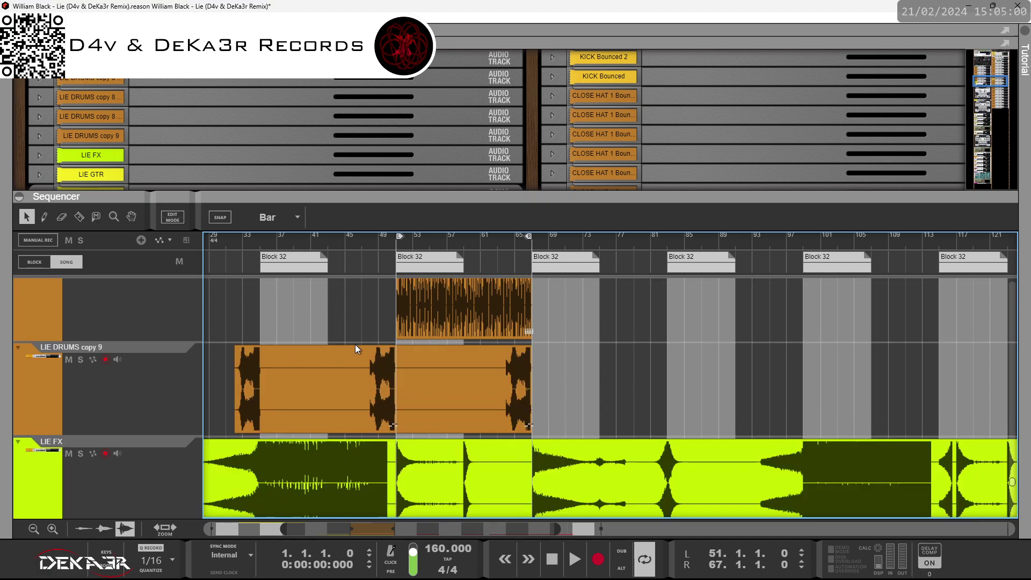
key(y)
scroll(355, 345, down, 4)
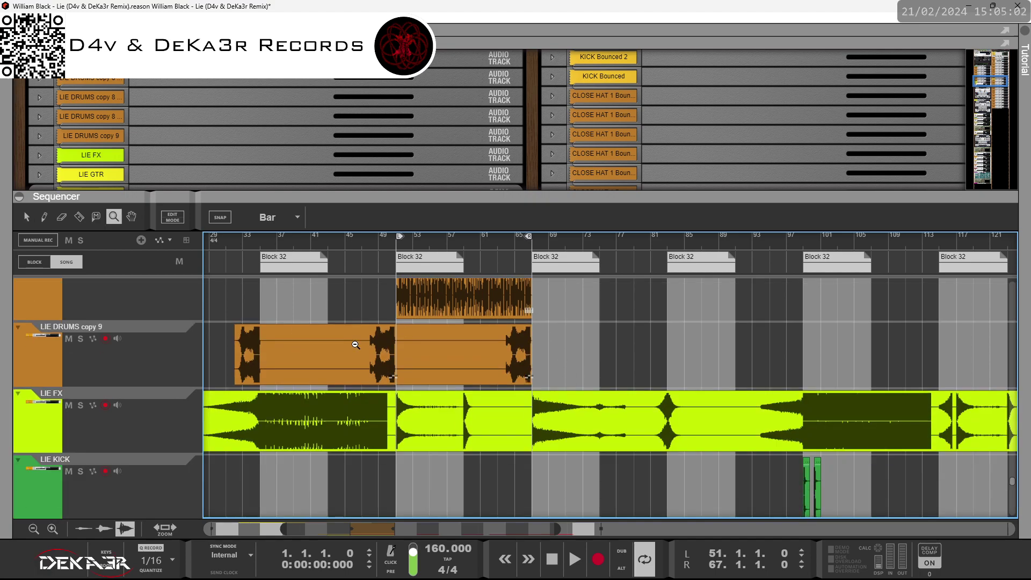
scroll(355, 345, up, 1)
scroll(447, 404, up, 2)
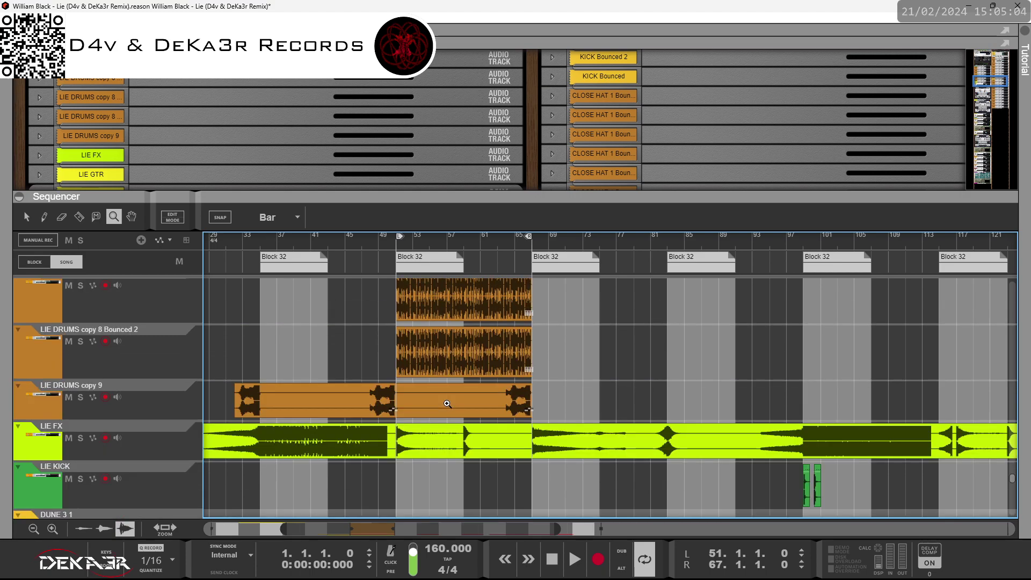
key(q)
click(467, 393)
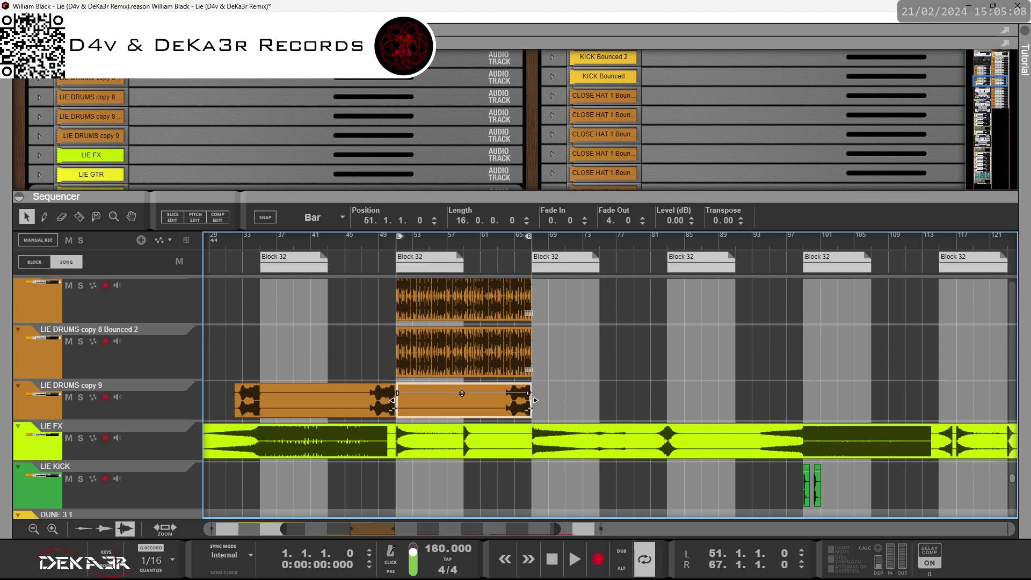
click(12, 18)
click(36, 98)
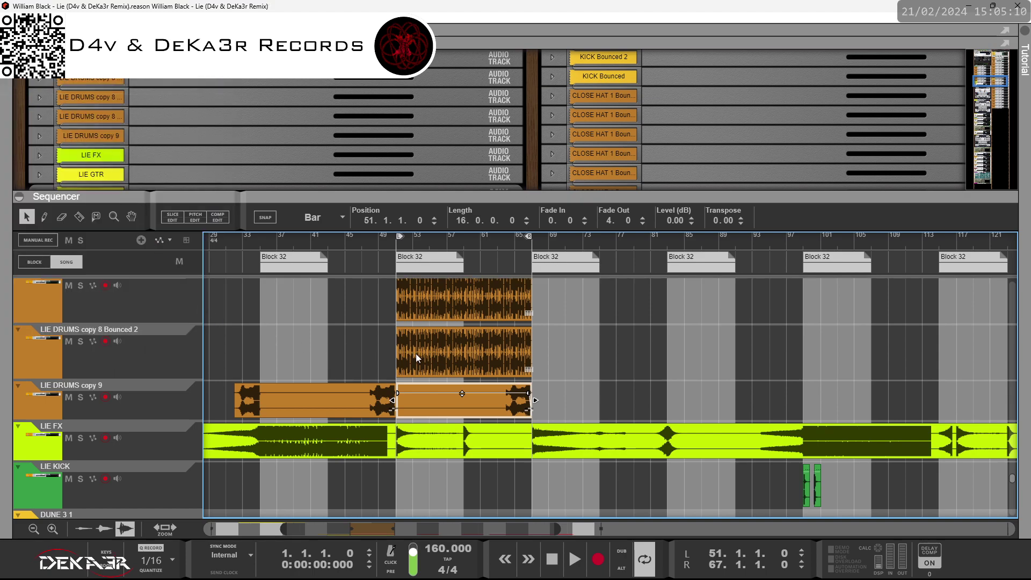
- Unfold the LIE DRUMS copy 9 device and route its direct output to the ST SPLIT 4 input
right_click(457, 408)
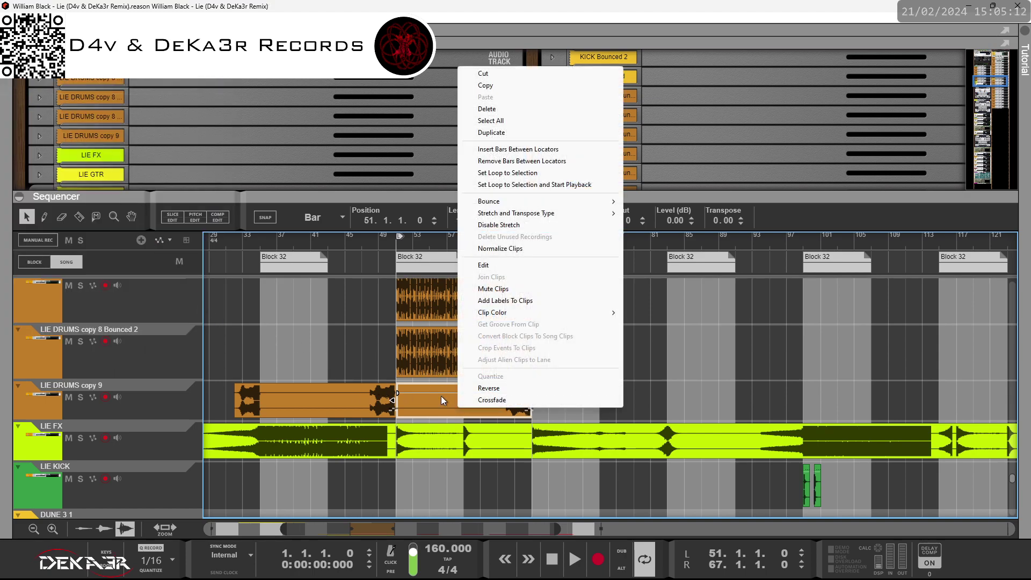
key(Escape)
click(167, 398)
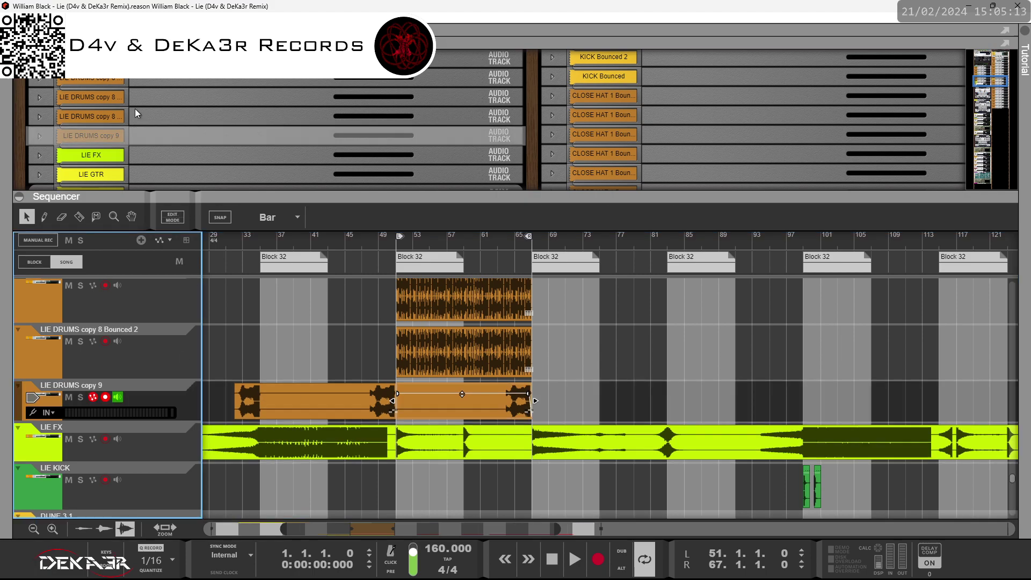
click(38, 132)
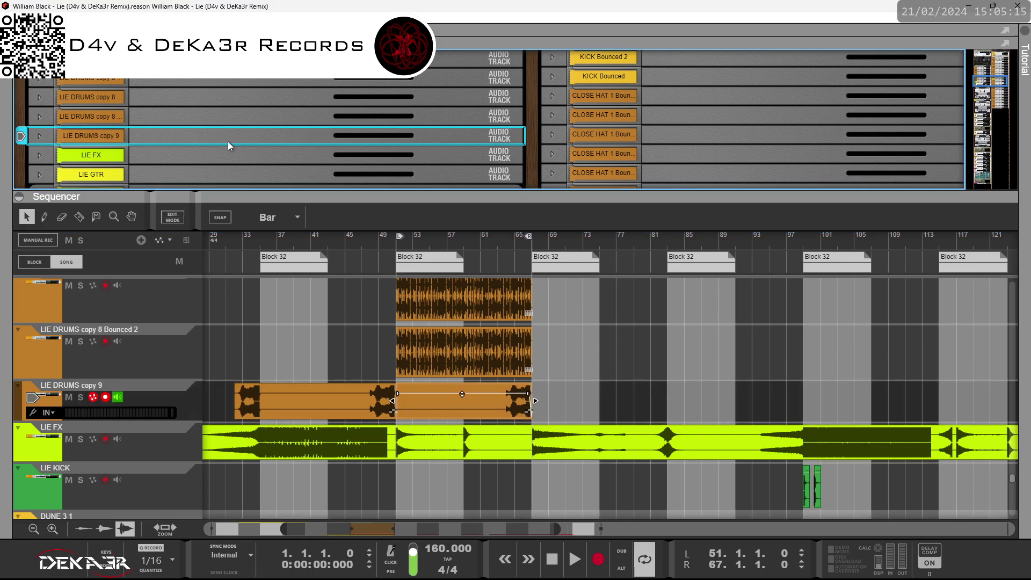
click(40, 136)
drag(430, 144, 656, 91)
scroll(656, 90, up, 10)
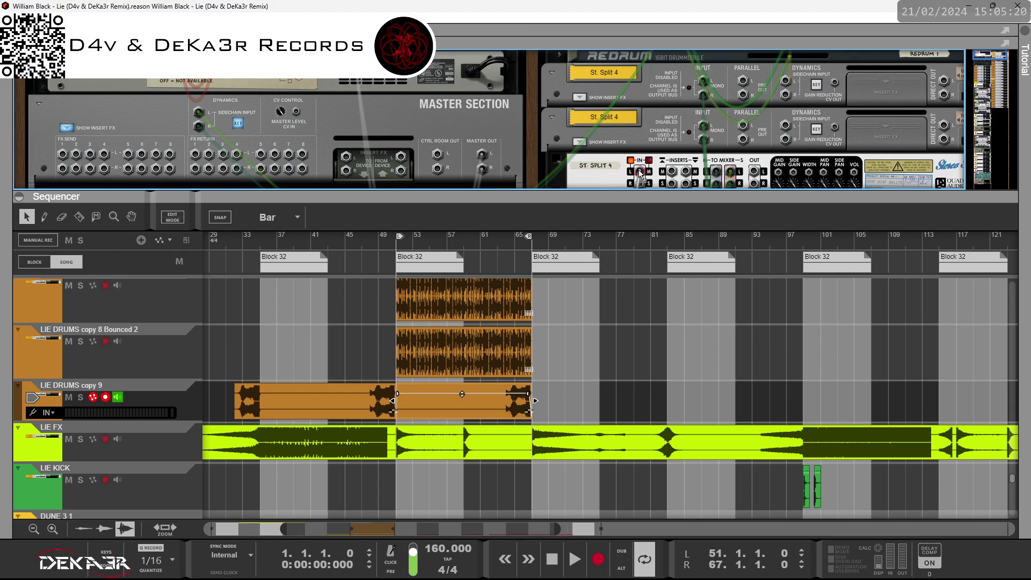
scroll(688, 156, down, 3)
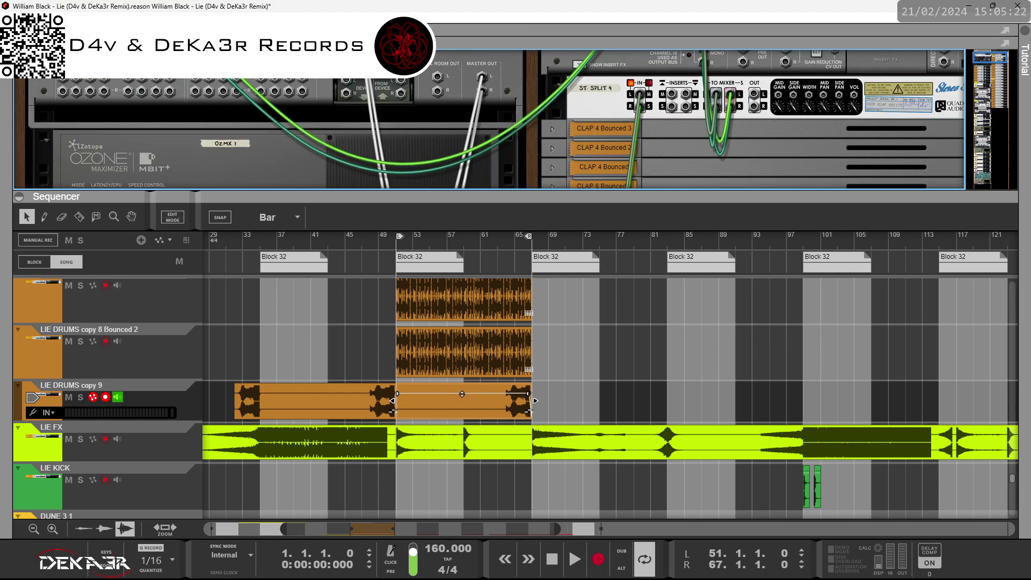
- Save the song and bounce the LIE DRUMS copy 9 clip at bar 51 into separate new tracks
click(16, 18)
click(31, 100)
right_click(439, 400)
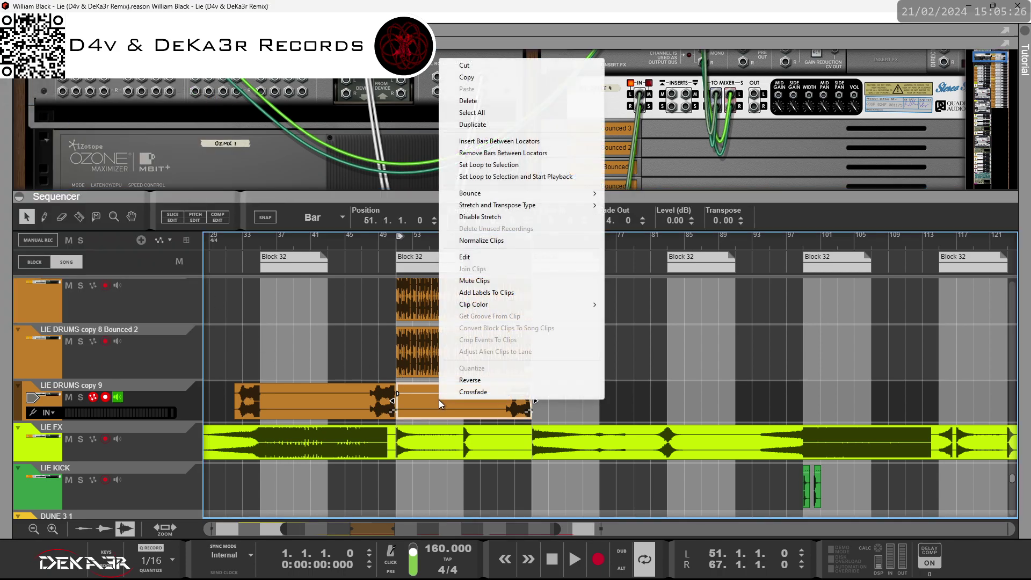
mouse_move(533, 194)
click(634, 193)
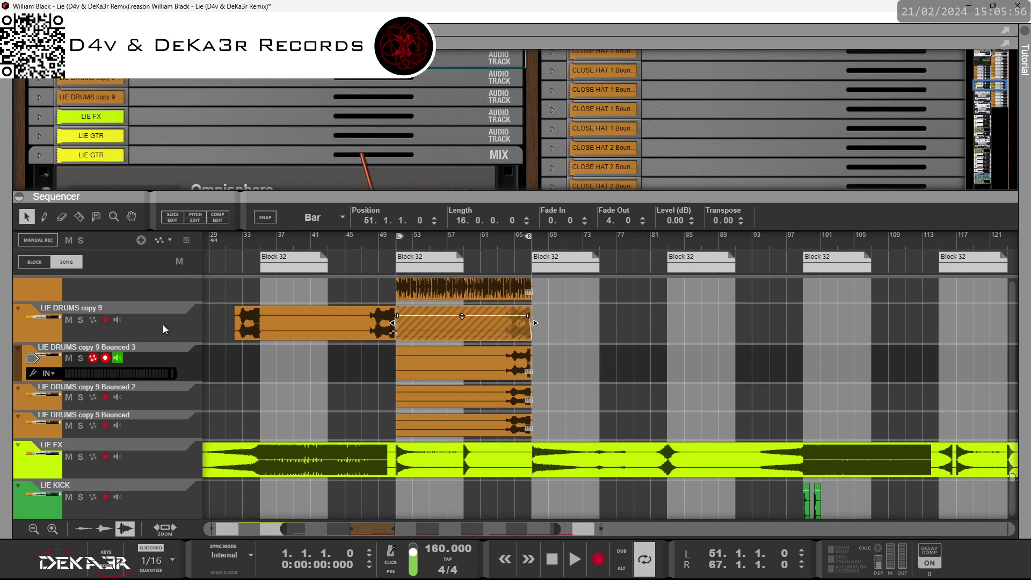
- Place copies of the three LIE DRUMS copy 9 Bounced clips at bars 35 and 19, and delete the ones at bar 51
drag(369, 347, 263, 247)
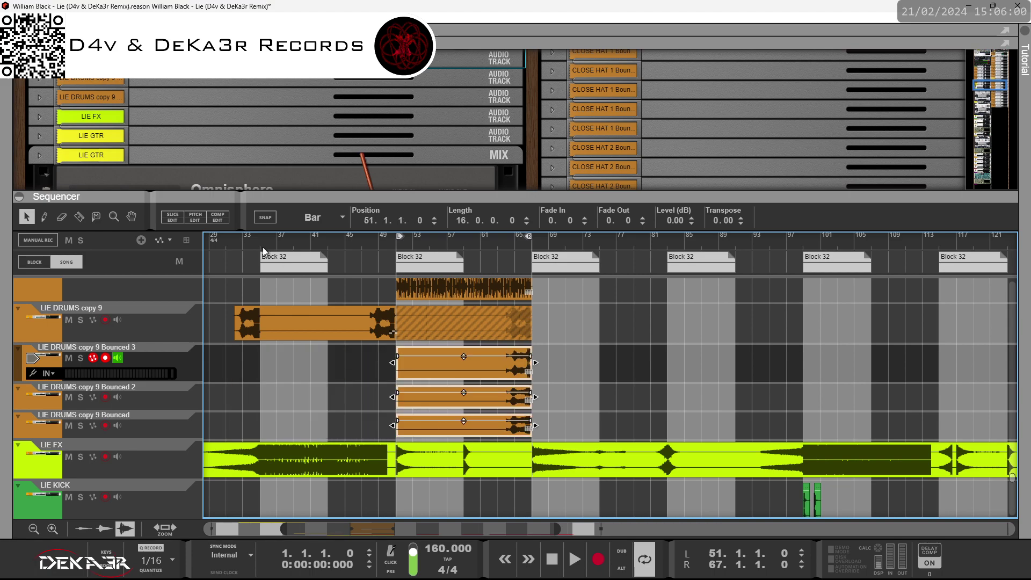
click(265, 217)
drag(435, 366, 267, 369)
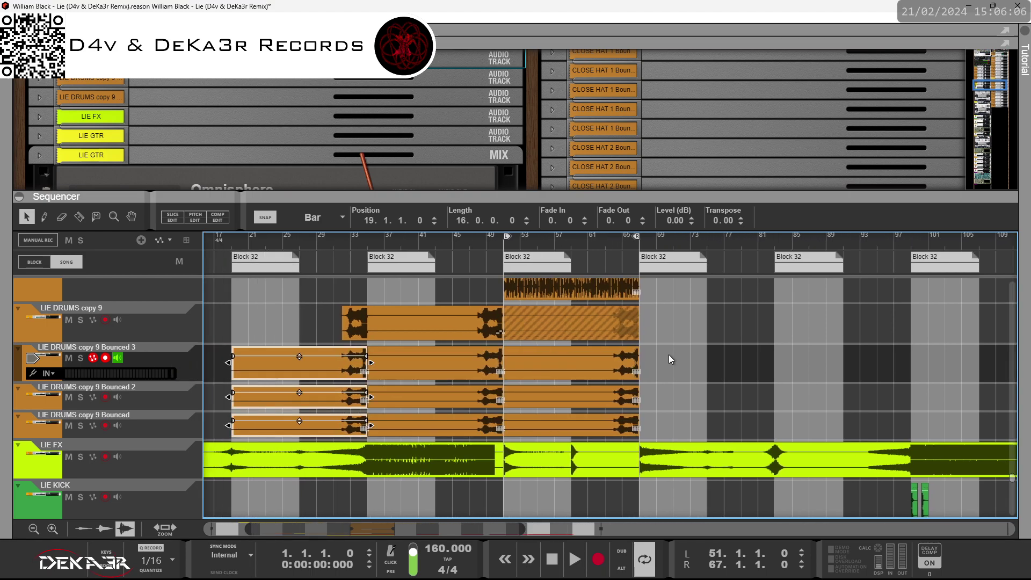
drag(656, 355, 576, 414)
key(Delete)
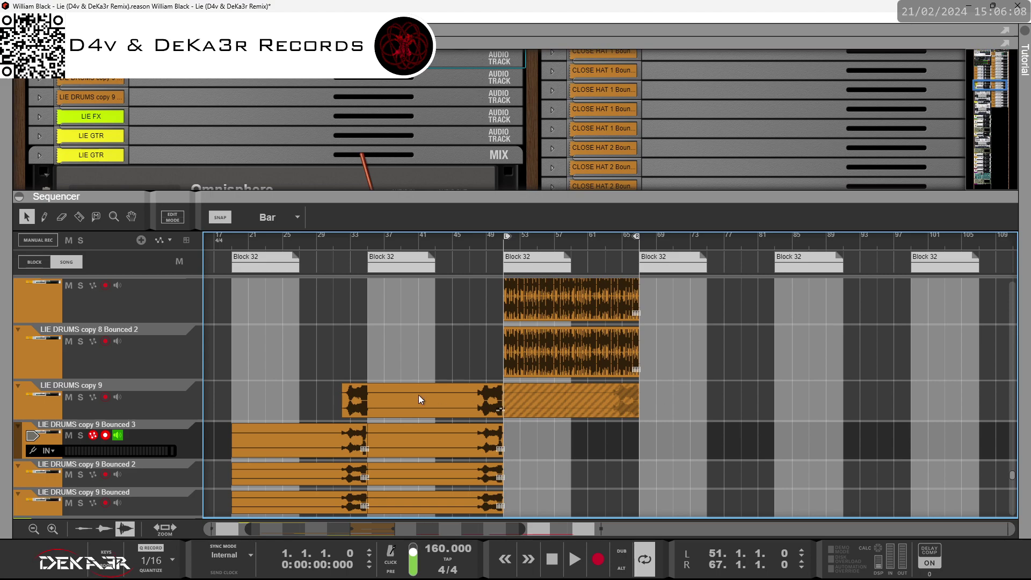
- Disconnect the LIE DRUMS copy 9 device's direct output and delete its track and device, keeping the bounced tracks
click(148, 402)
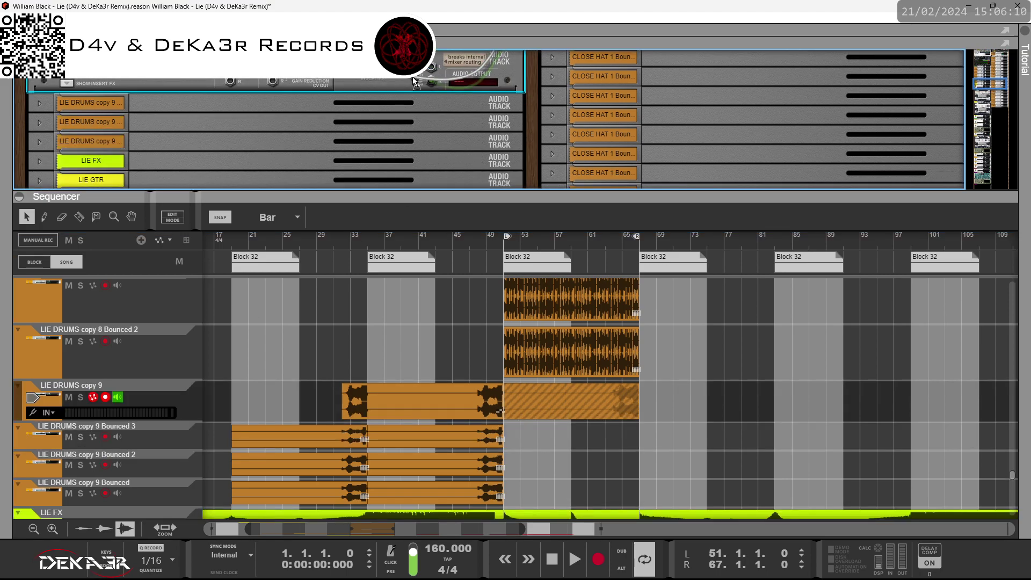
click(533, 392)
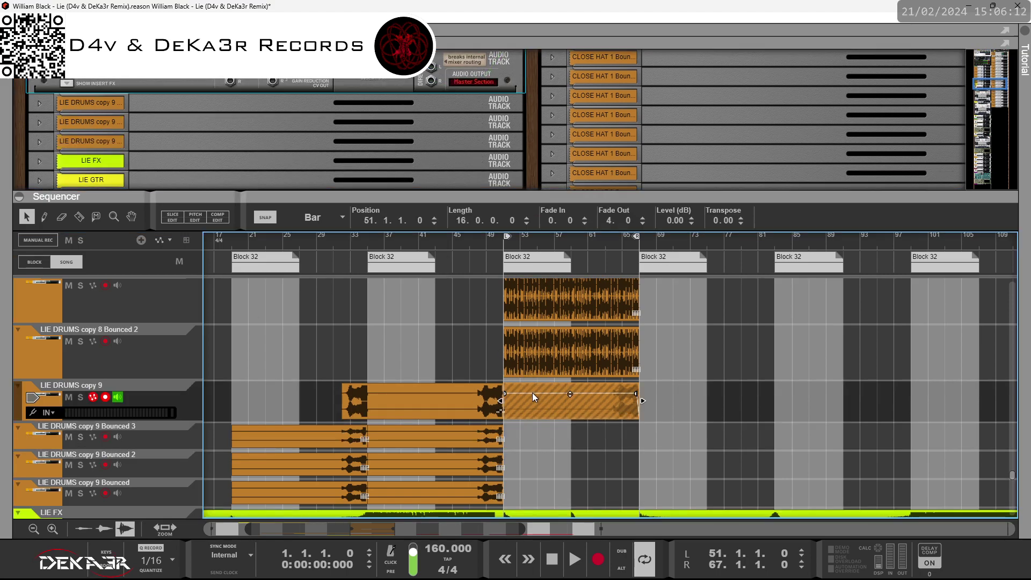
click(157, 398)
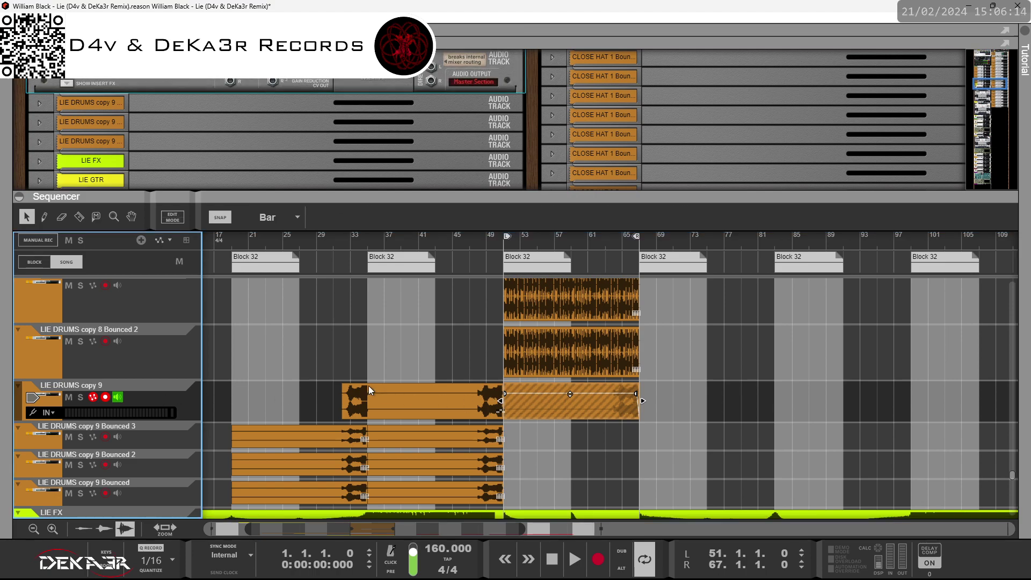
key(Delete)
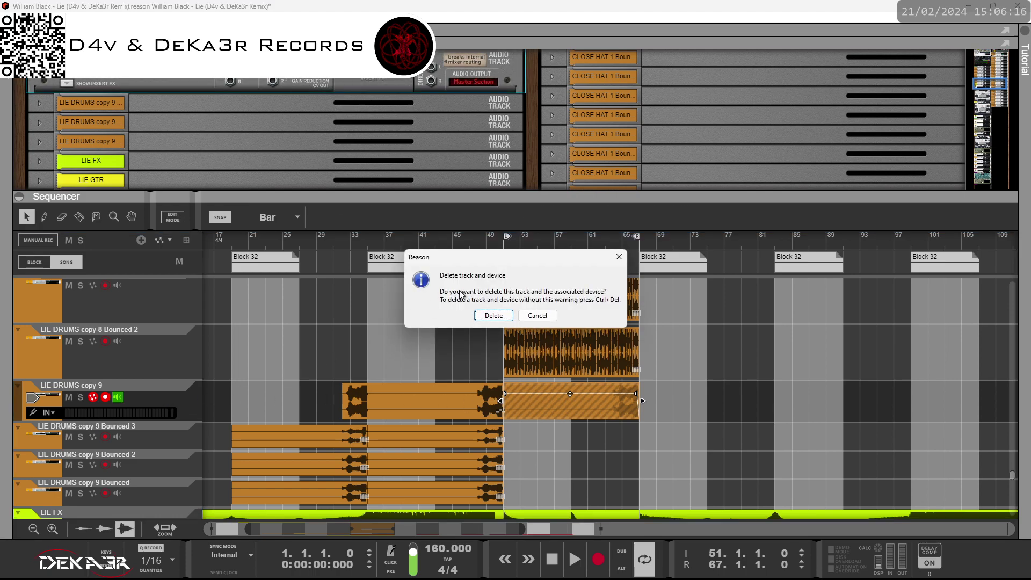
click(493, 315)
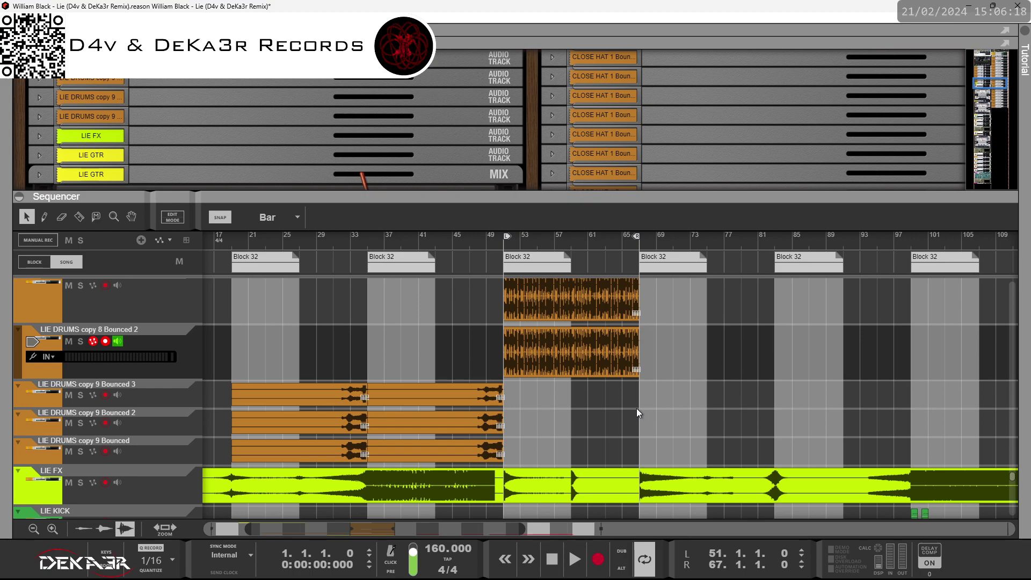
- Create a new audio track directly below the LIE VOX track
scroll(639, 411, down, 10)
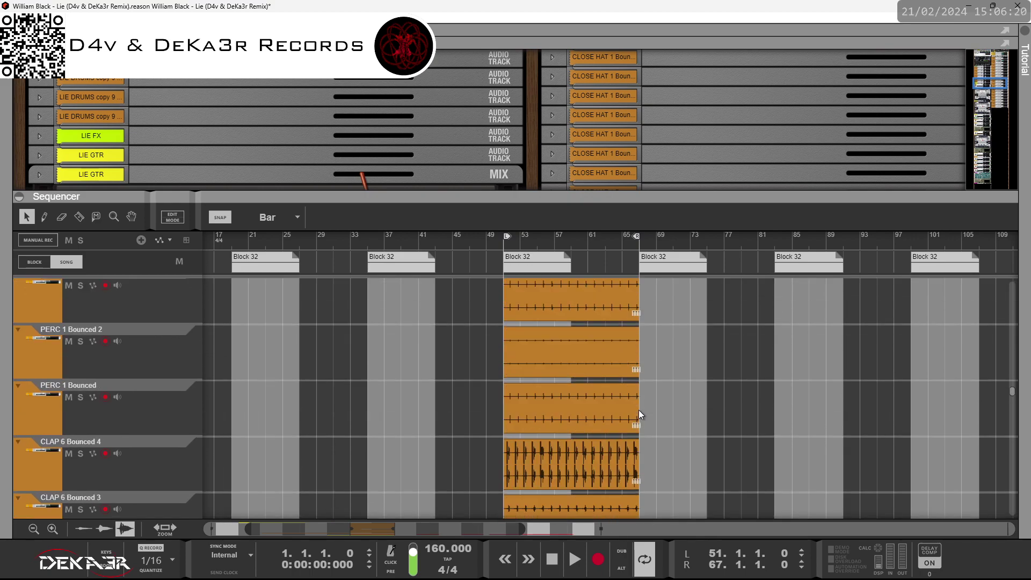
drag(541, 196, 542, 56)
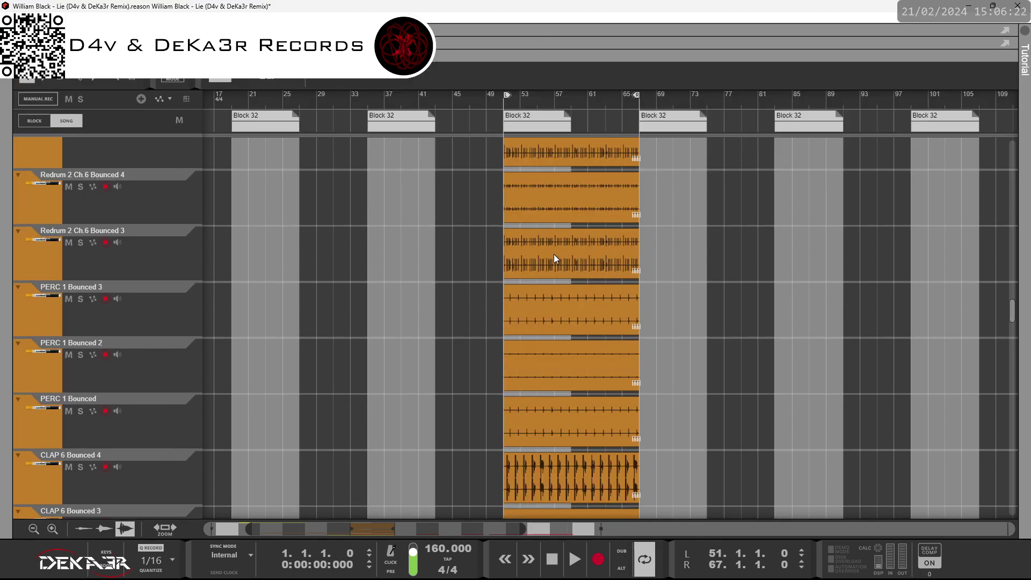
scroll(553, 254, up, 10)
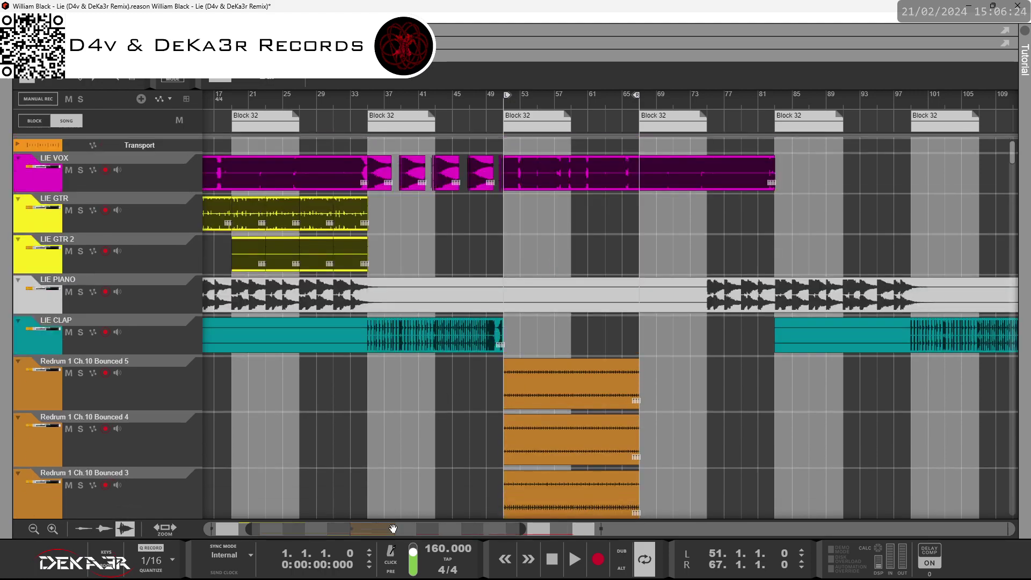
drag(394, 530, 349, 530)
drag(480, 530, 1028, 397)
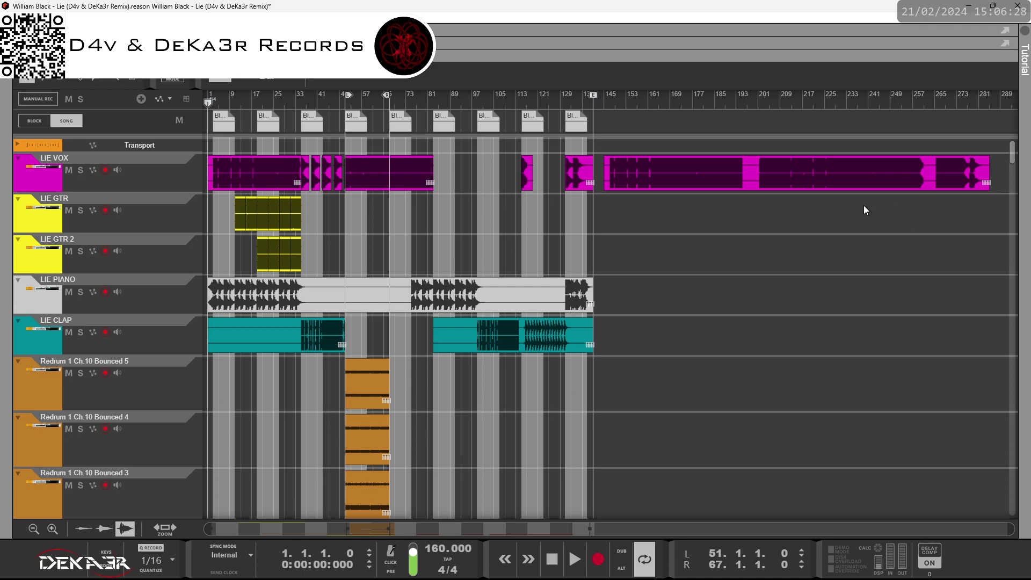
right_click(156, 177)
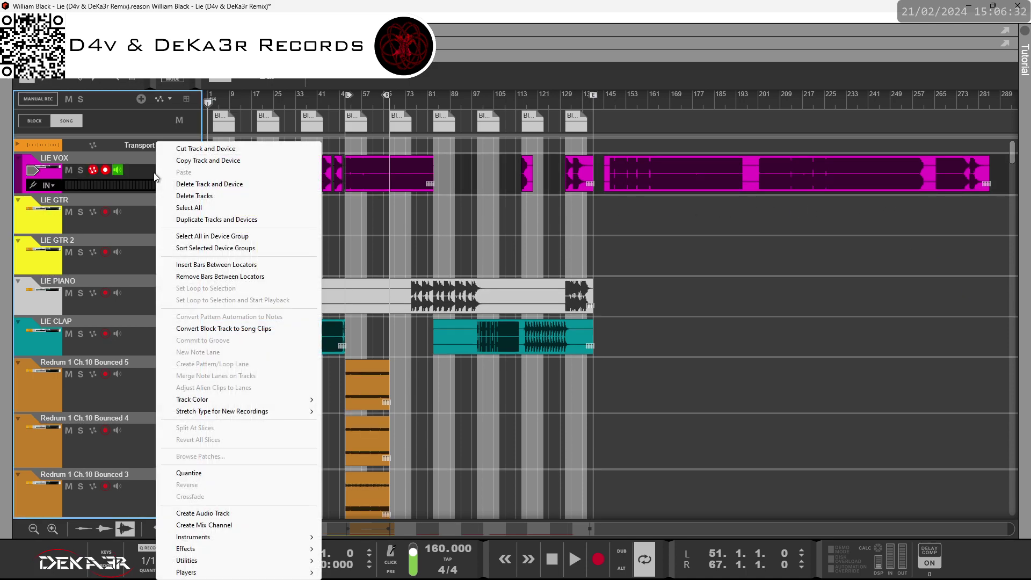
click(145, 170)
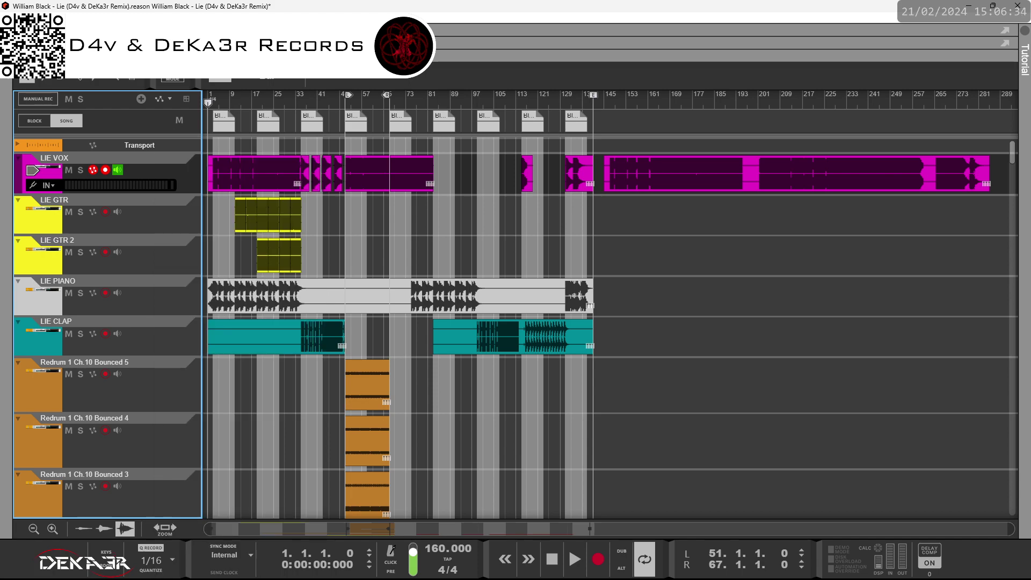
drag(196, 55, 196, 181)
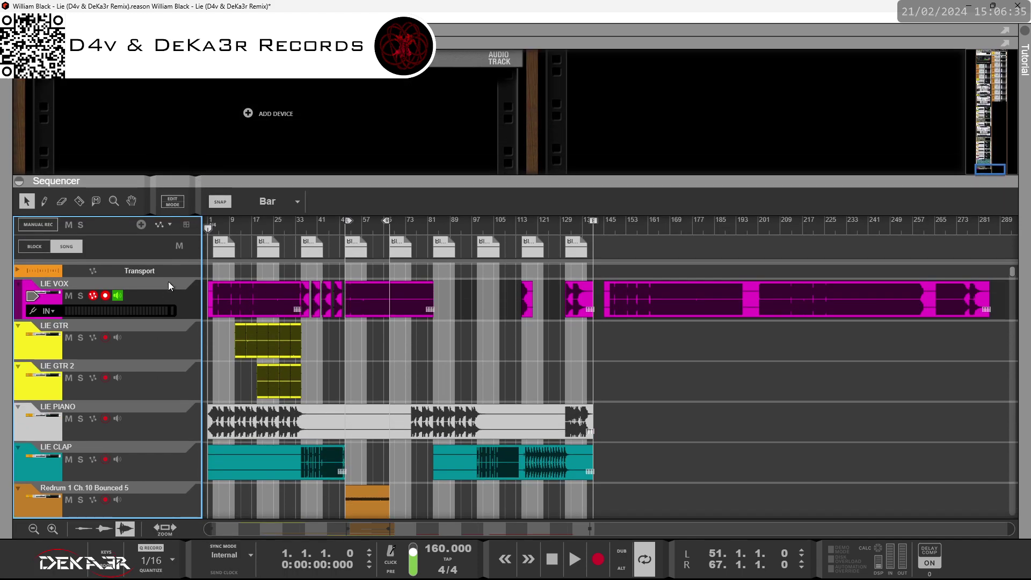
right_click(260, 110)
click(286, 132)
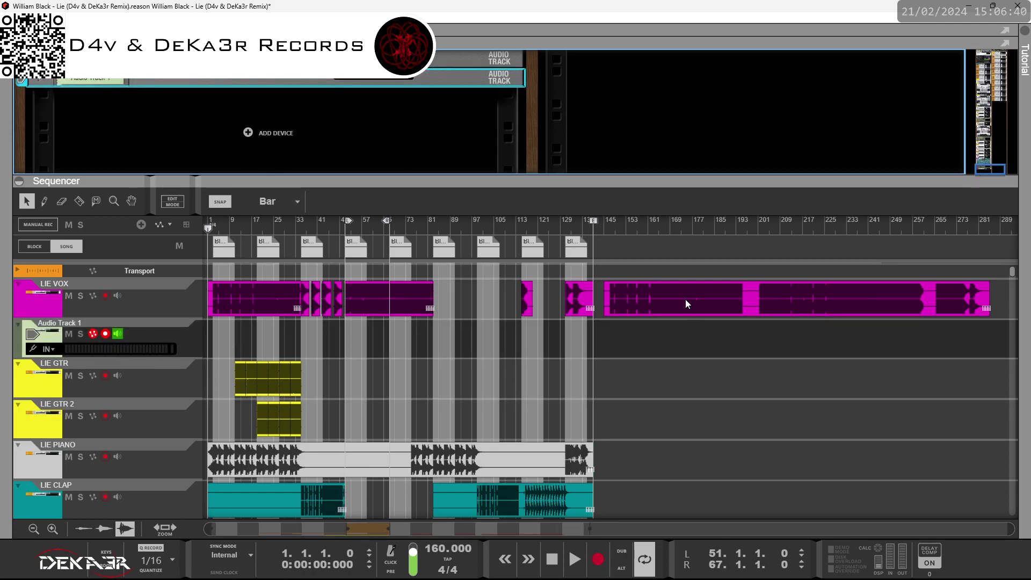
- Move the last LIE VOX clip, beyond the song's end, onto the new audio track so it starts at bar 141
drag(666, 292, 655, 331)
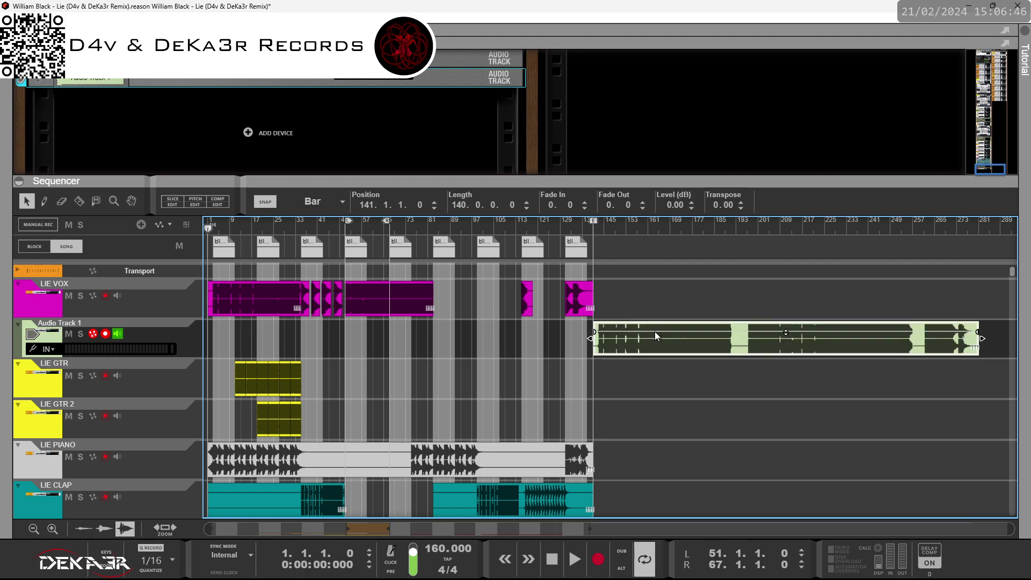
double_click(656, 331)
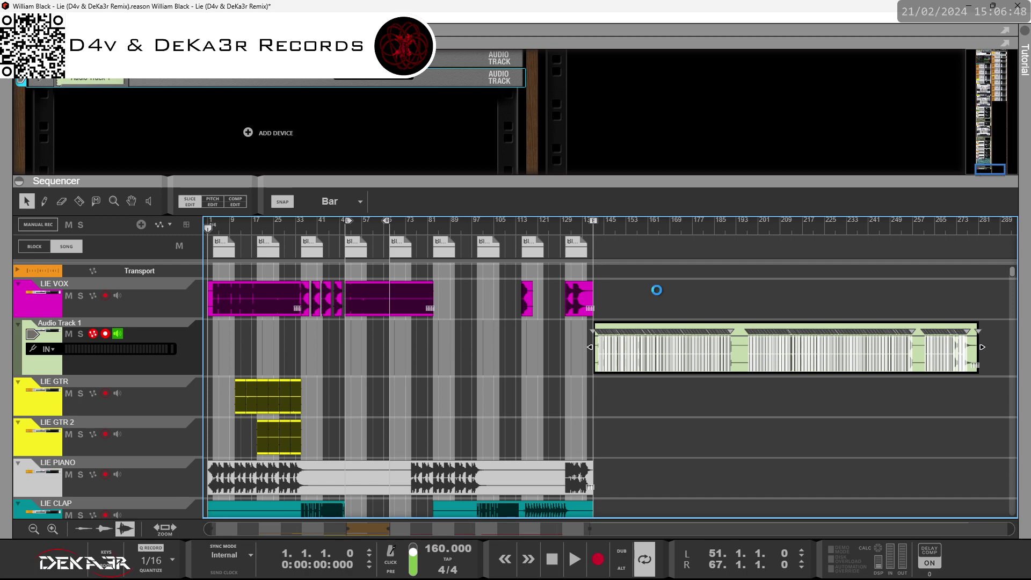
key(ctrl+z)
drag(641, 303, 630, 326)
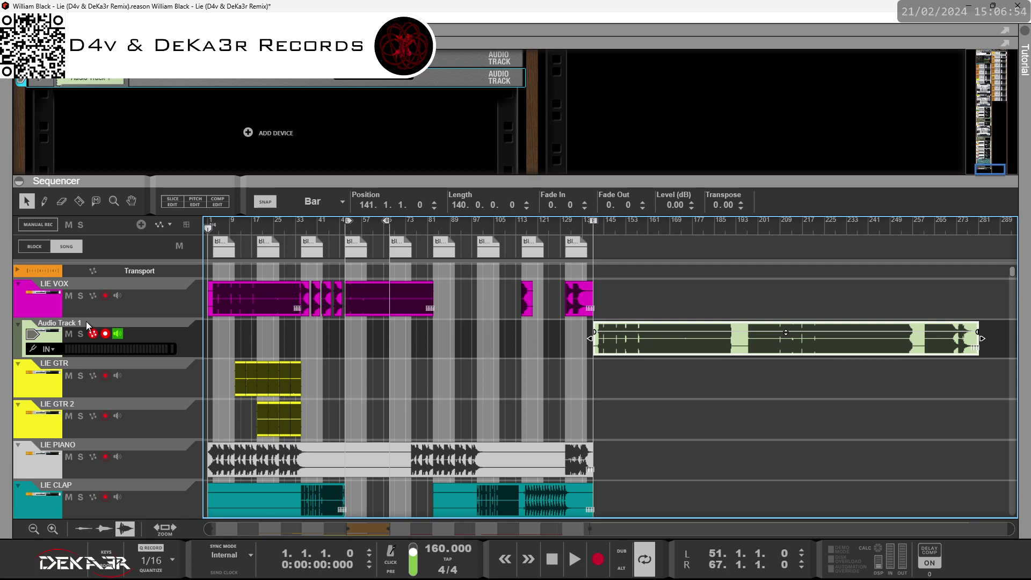
- Copy the vocal track's name to rename the new audio track as LIE VOX, and select its clip at bar 141
double_click(68, 322)
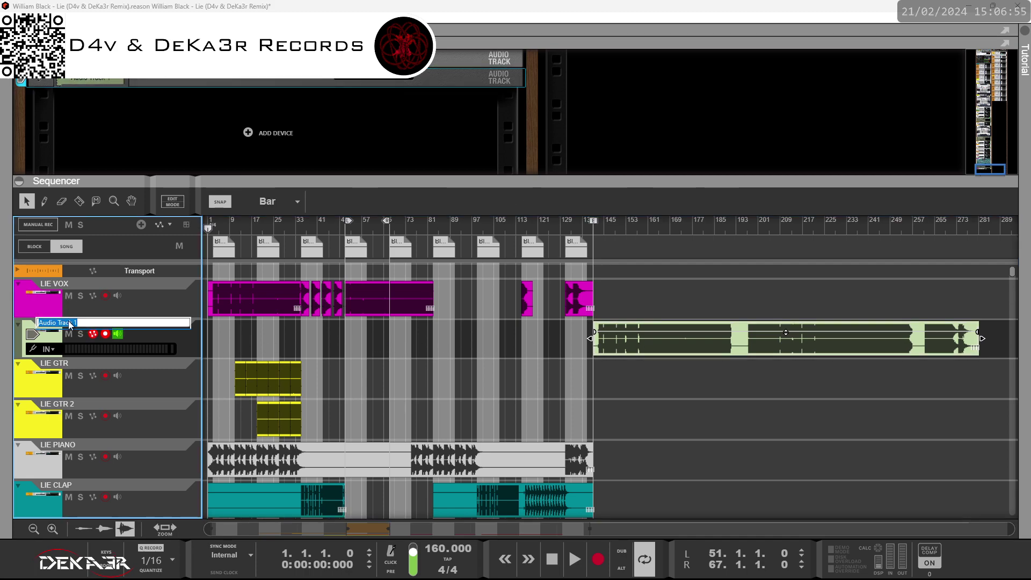
double_click(61, 285)
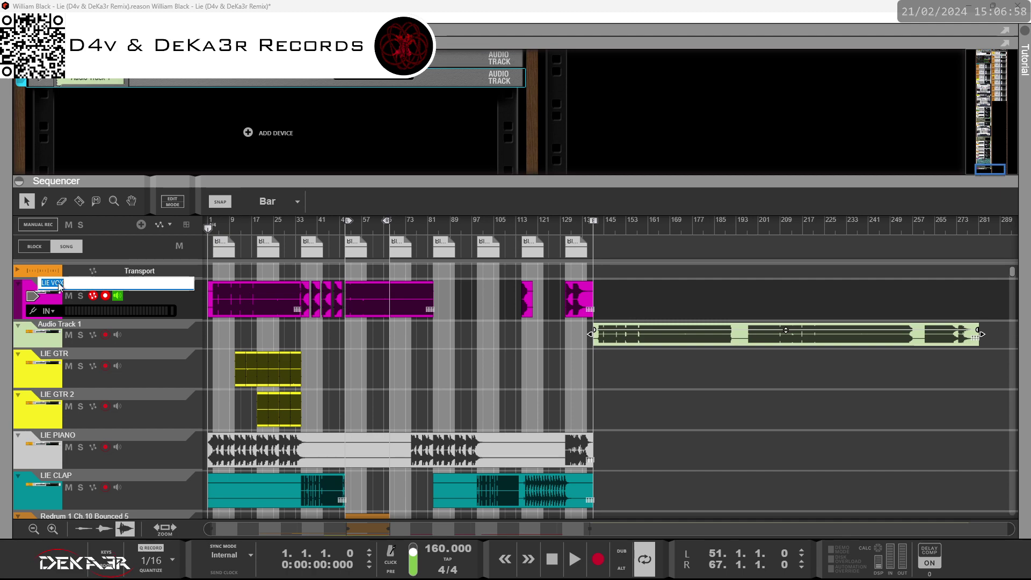
right_click(58, 285)
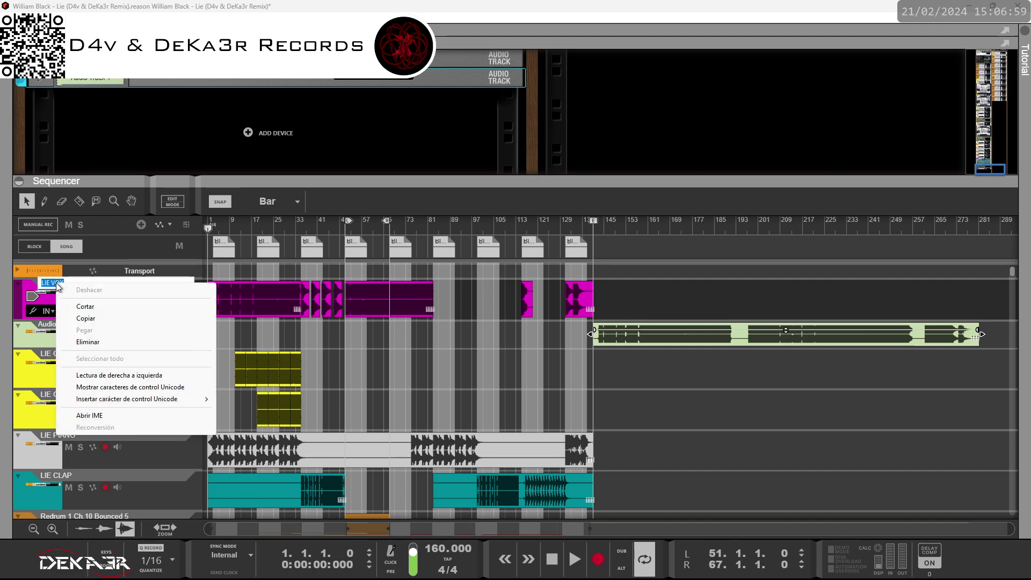
click(75, 318)
click(59, 326)
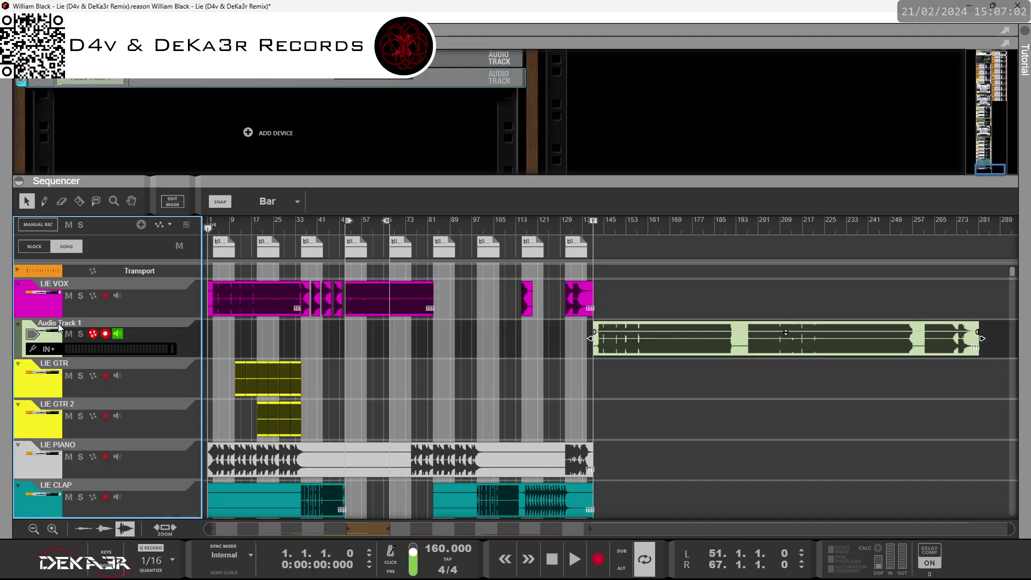
double_click(58, 323)
right_click(58, 324)
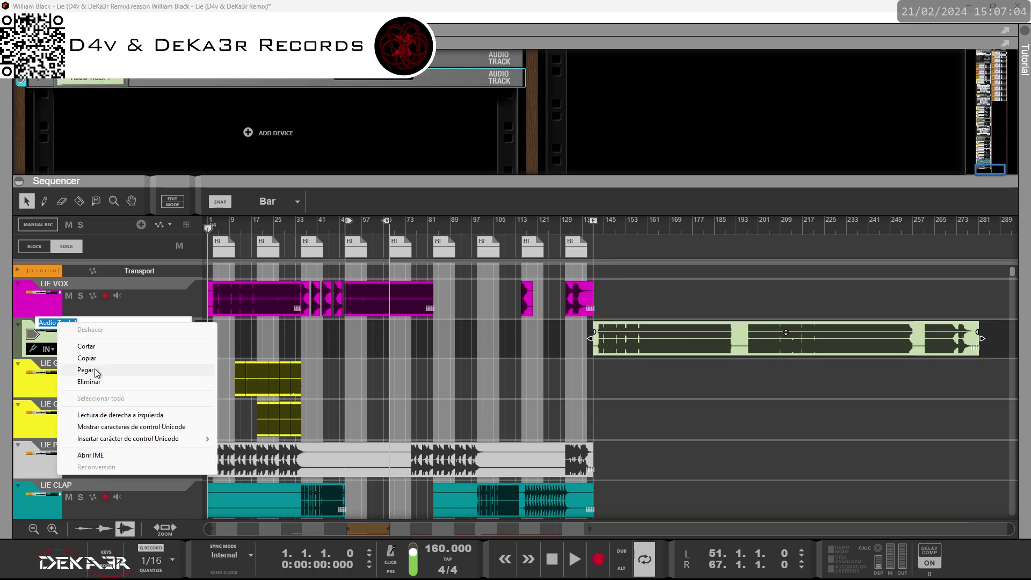
click(95, 368)
click(638, 392)
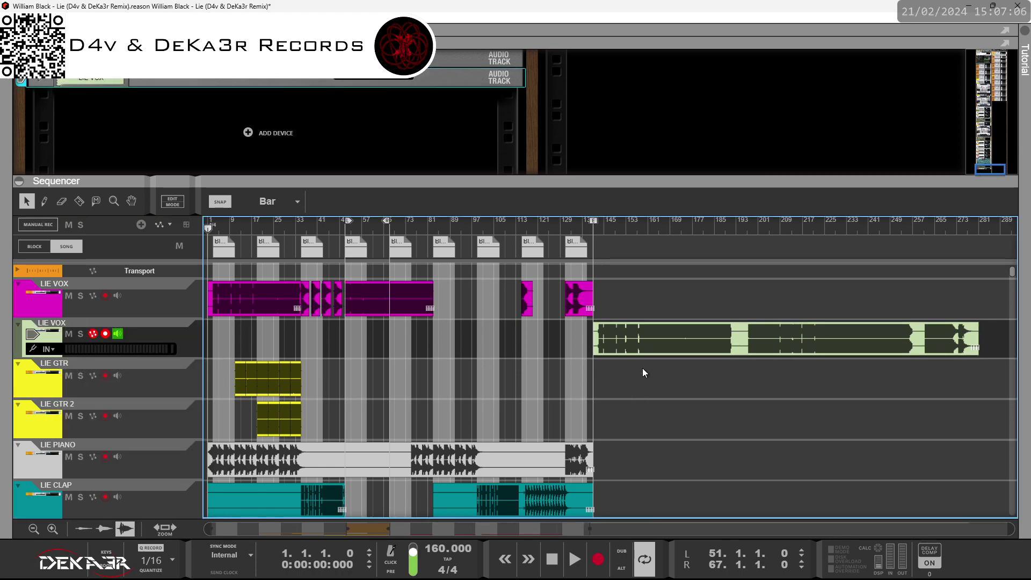
click(662, 346)
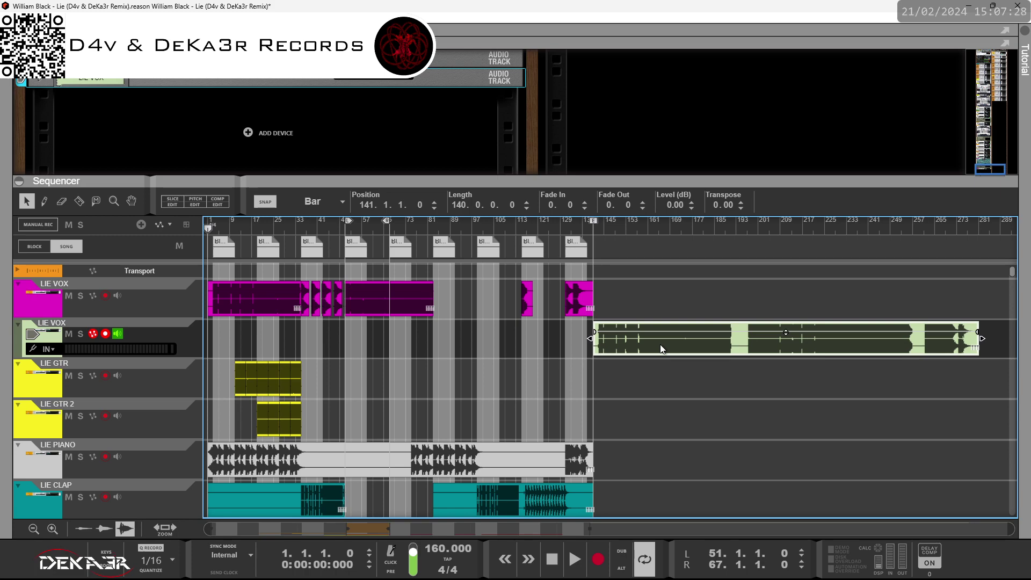